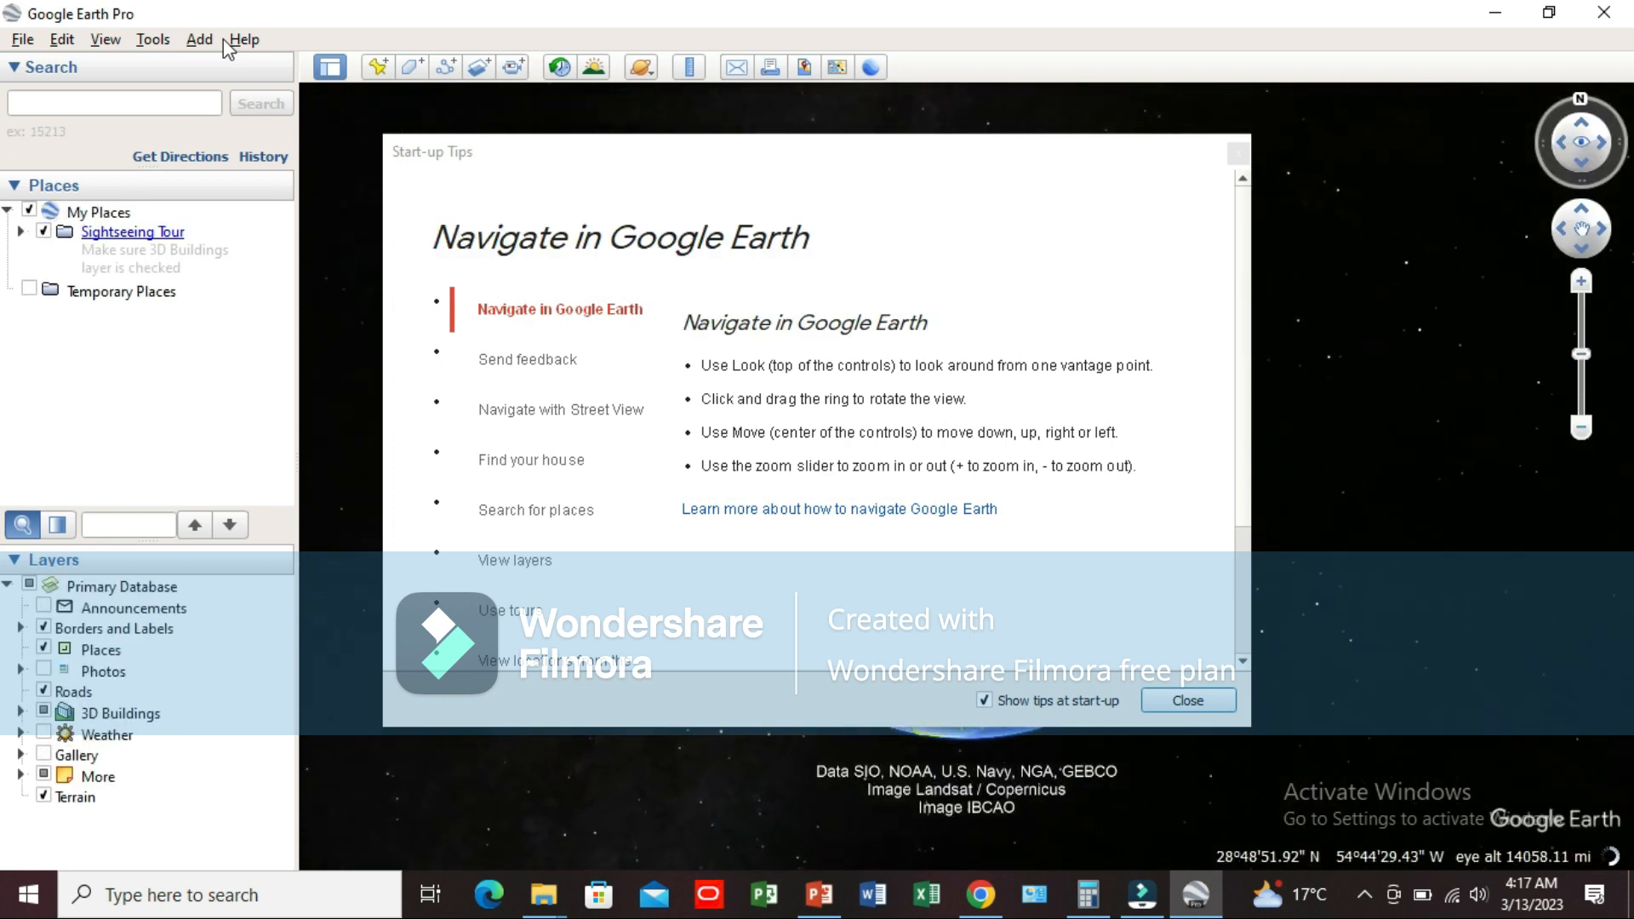
Step: Dismiss the start-up tips, hide the sidebar and show it again
click(1188, 701)
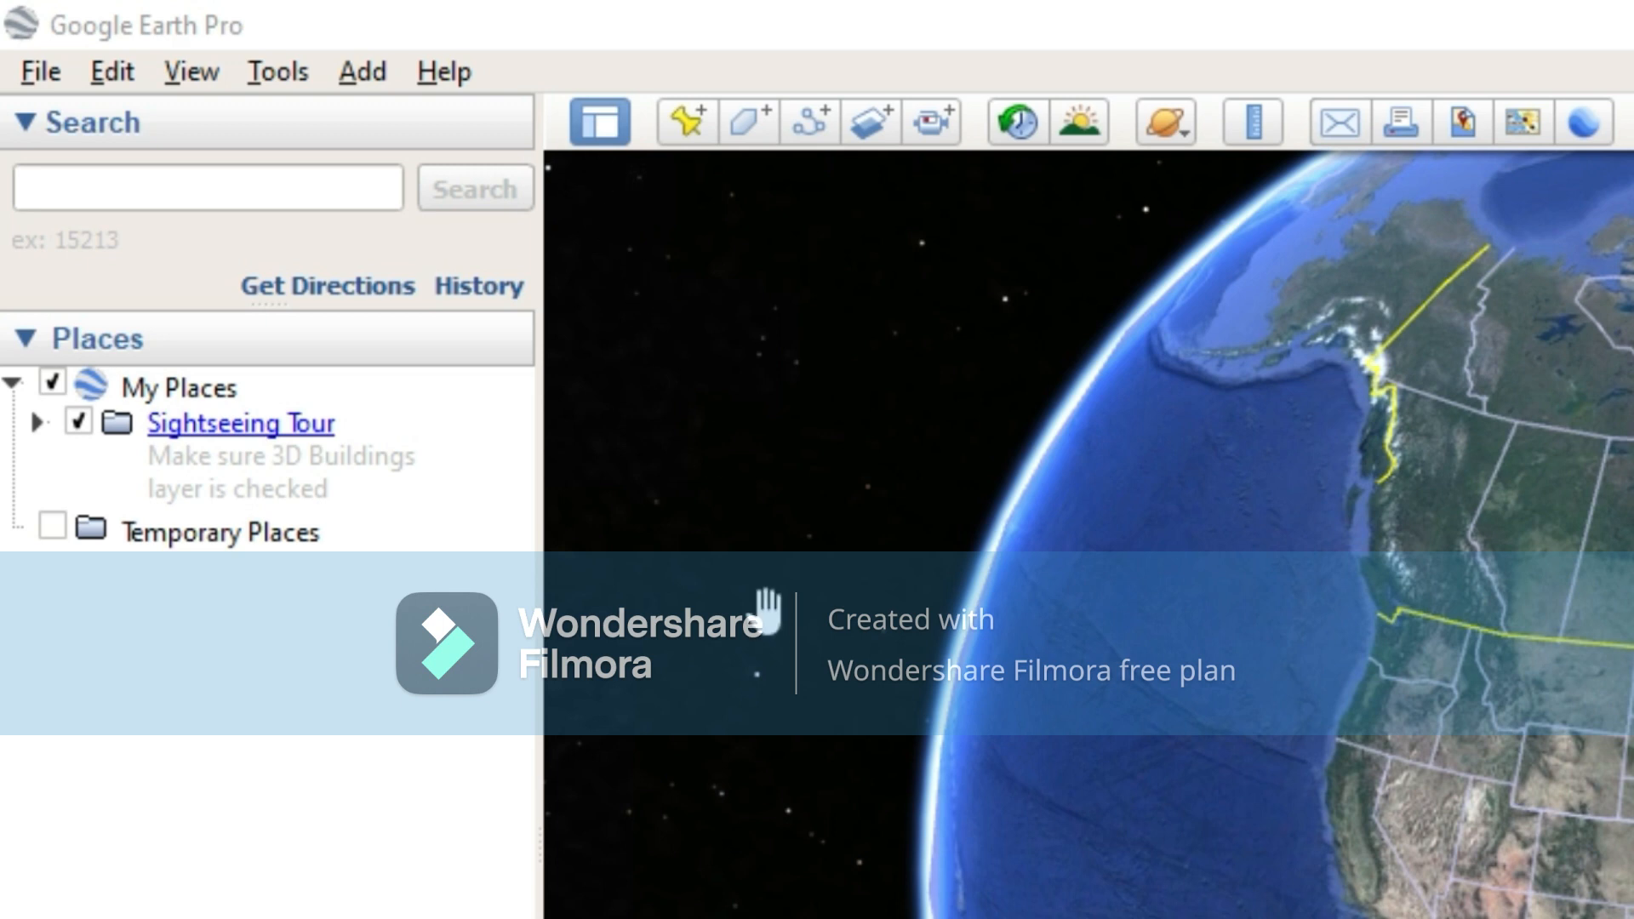
click(599, 120)
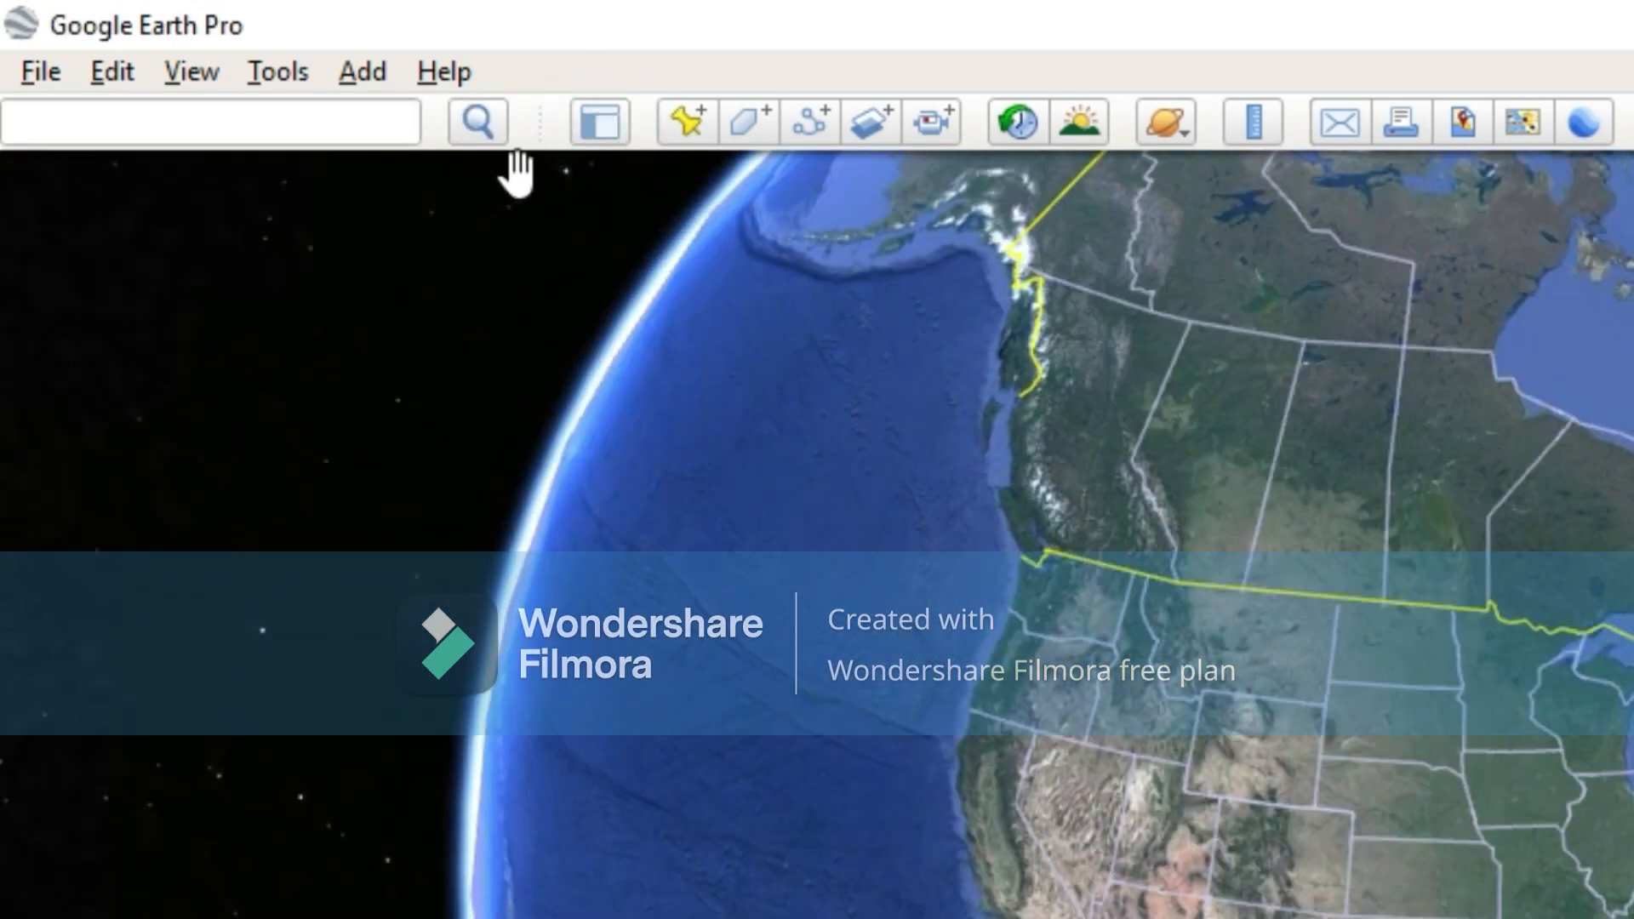
click(613, 136)
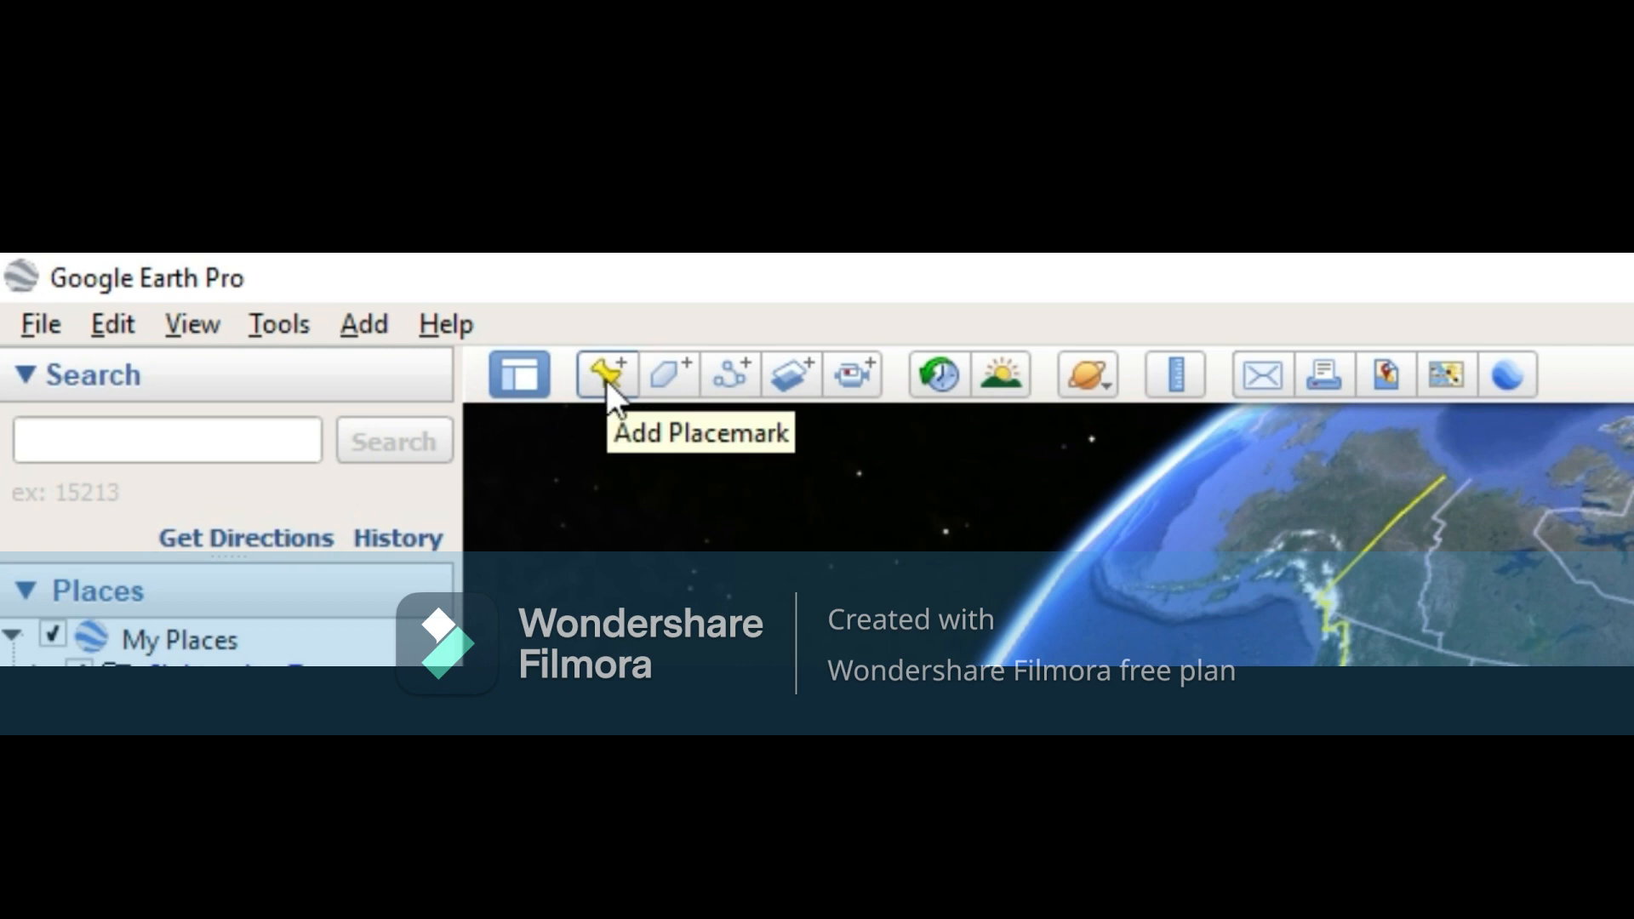
Step: Search for "cecos university of it" using the suggested CECOS University entry in Hayatabad, Peshawar, Pakistan
click(239, 448)
click(239, 449)
text(cecos university of )
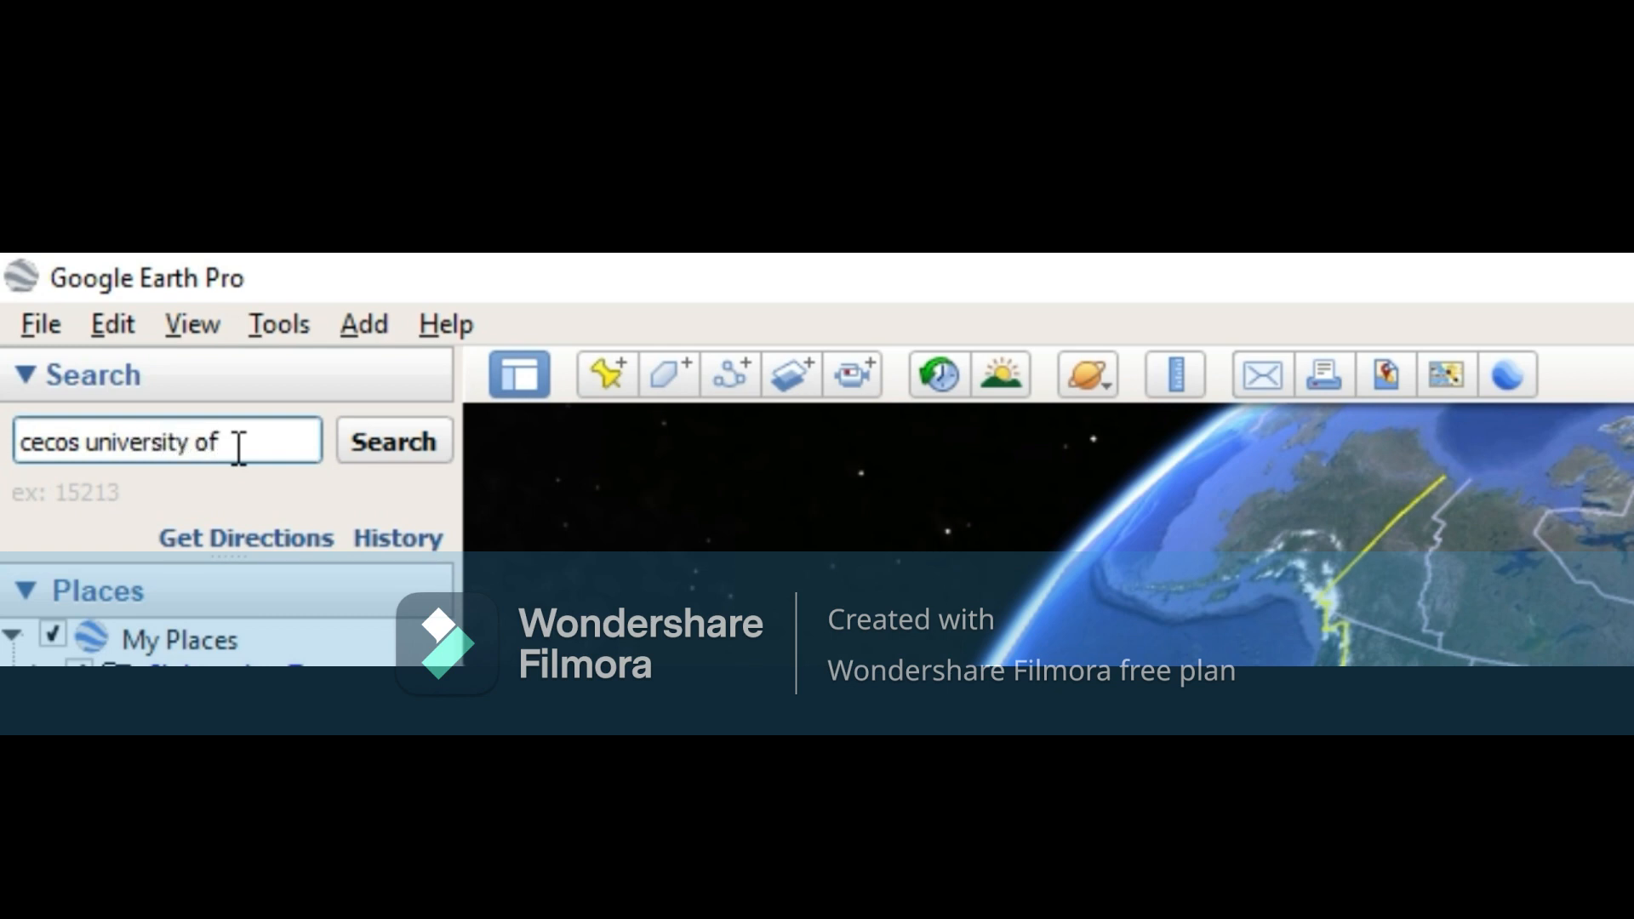
text(it)
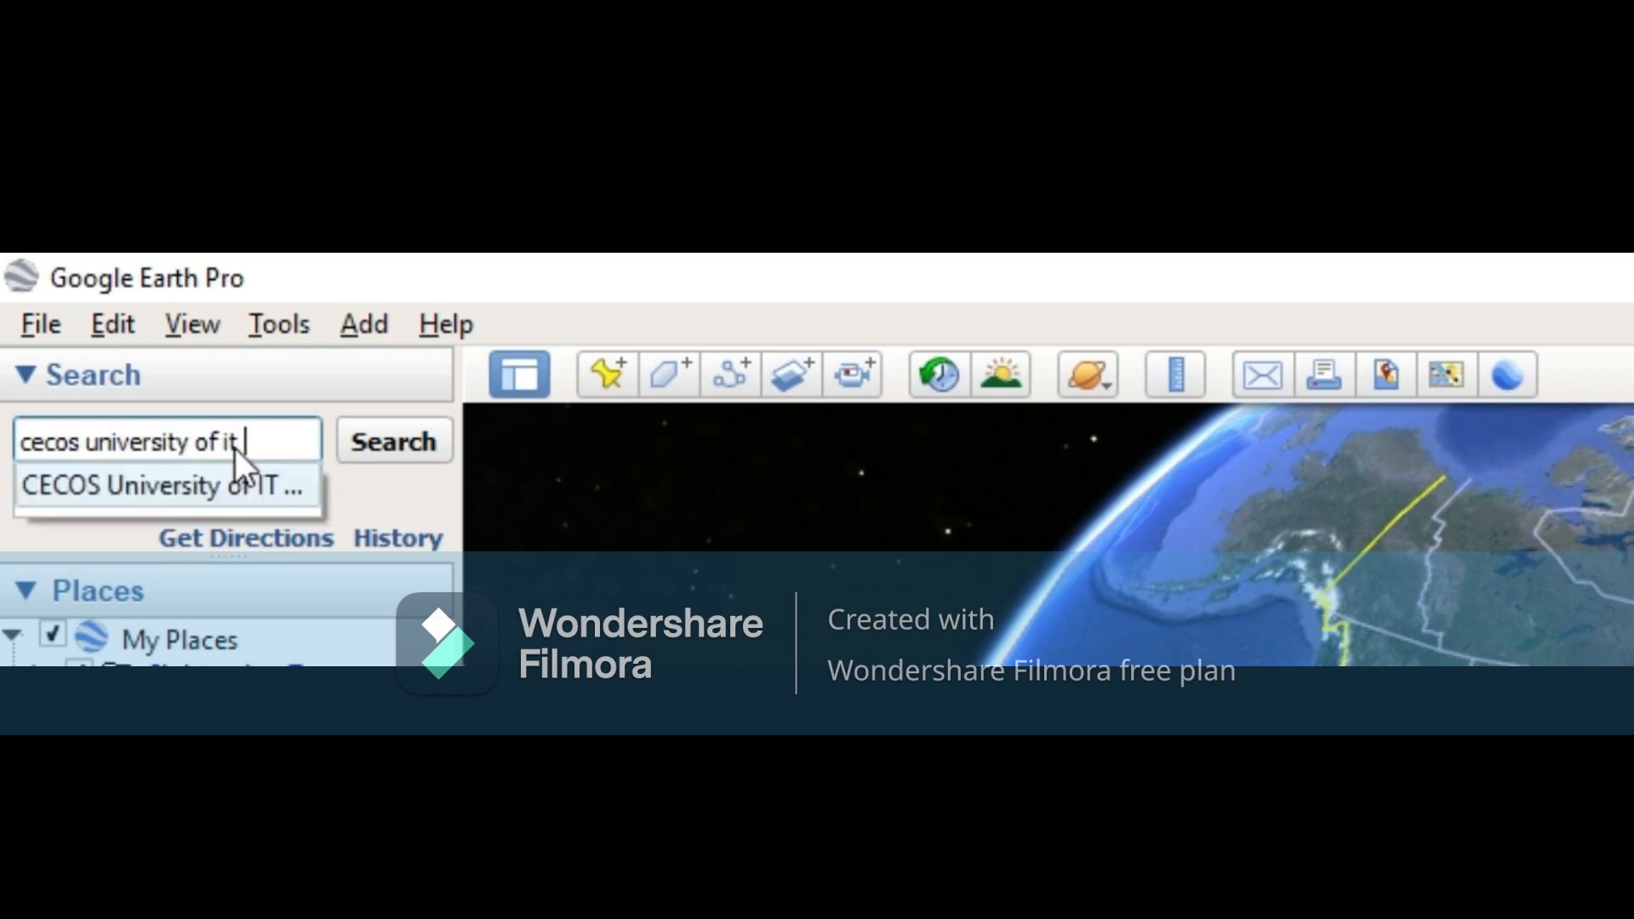
click(207, 490)
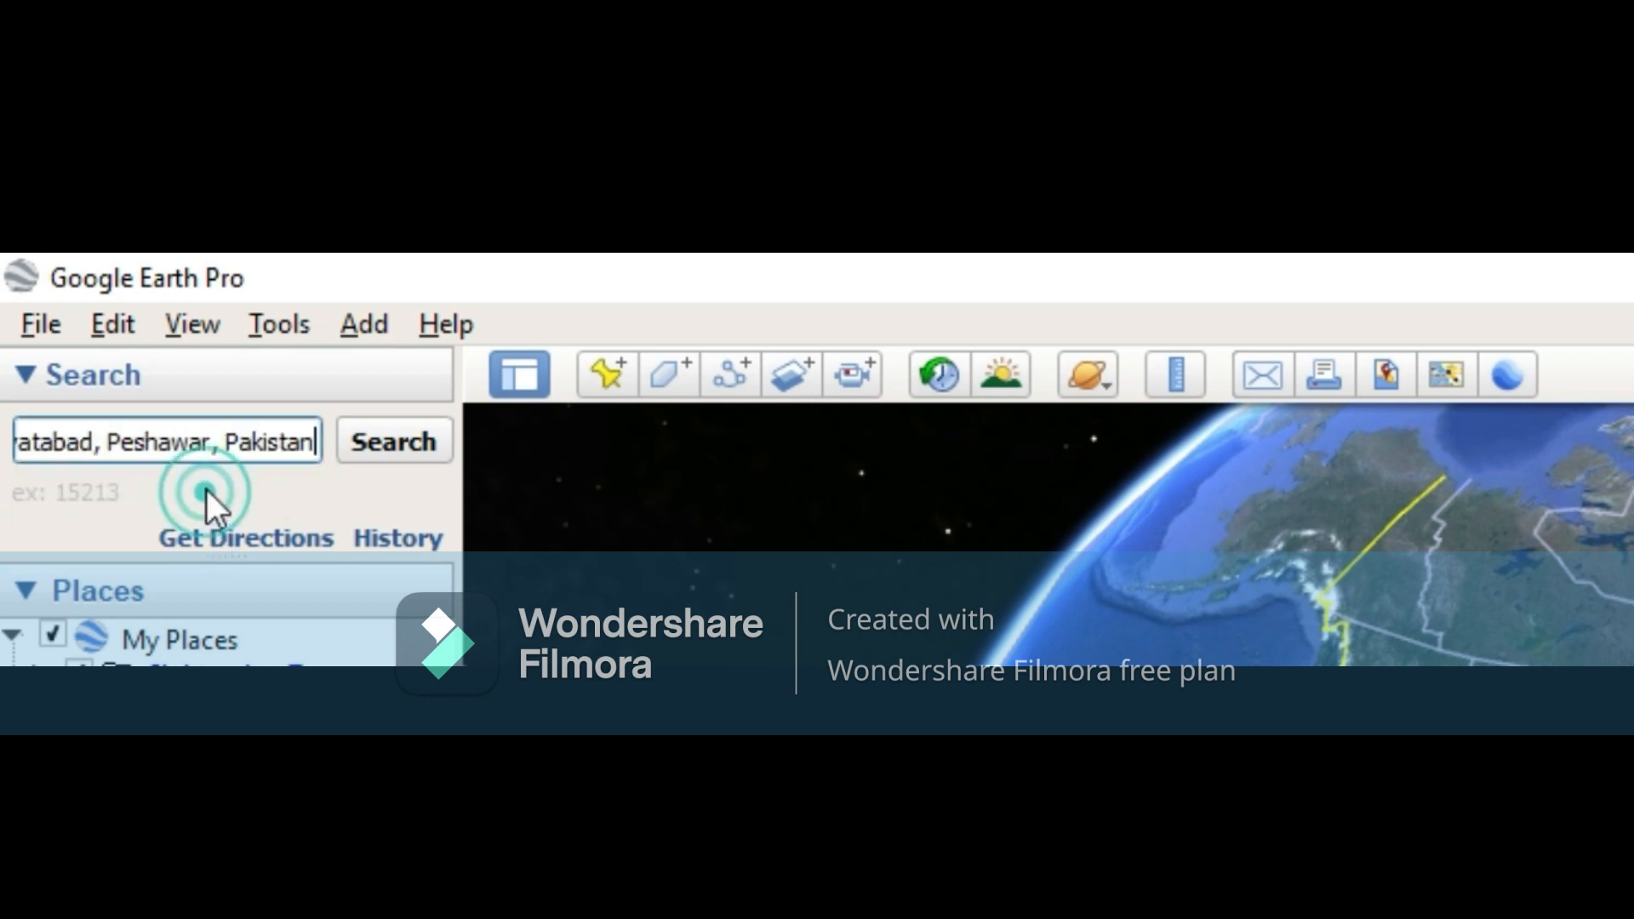
click(388, 427)
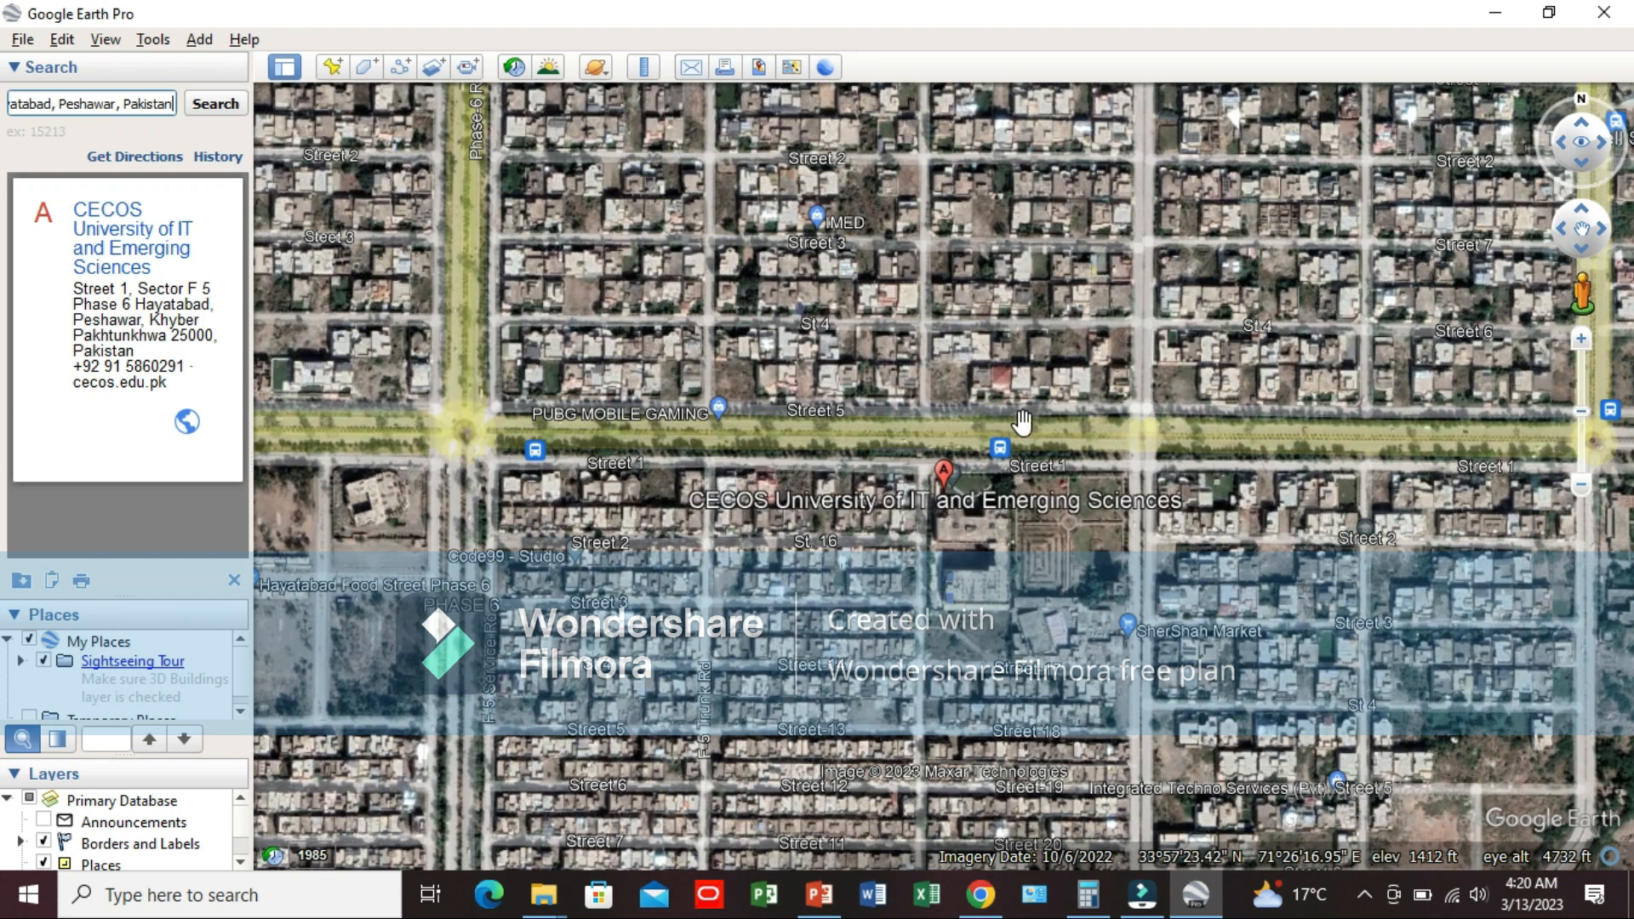
Step: Reset the tilt and compass of the view over the CECOS University campus
scroll(1022, 420, up, 2)
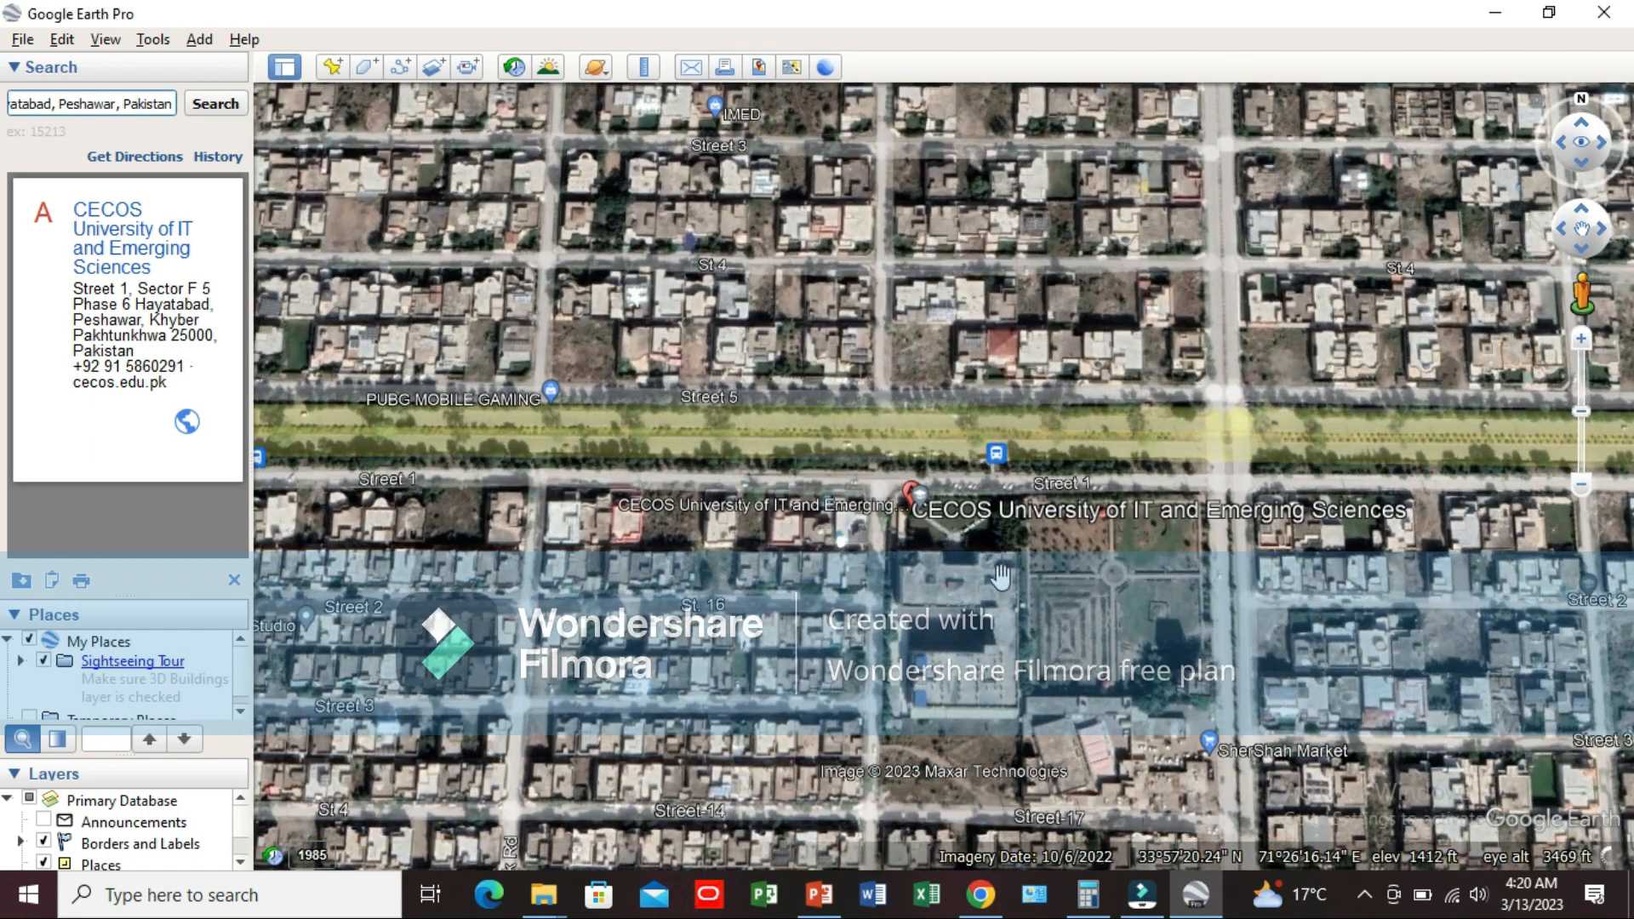
scroll(1024, 582, down, 1)
scroll(1025, 582, up, 2)
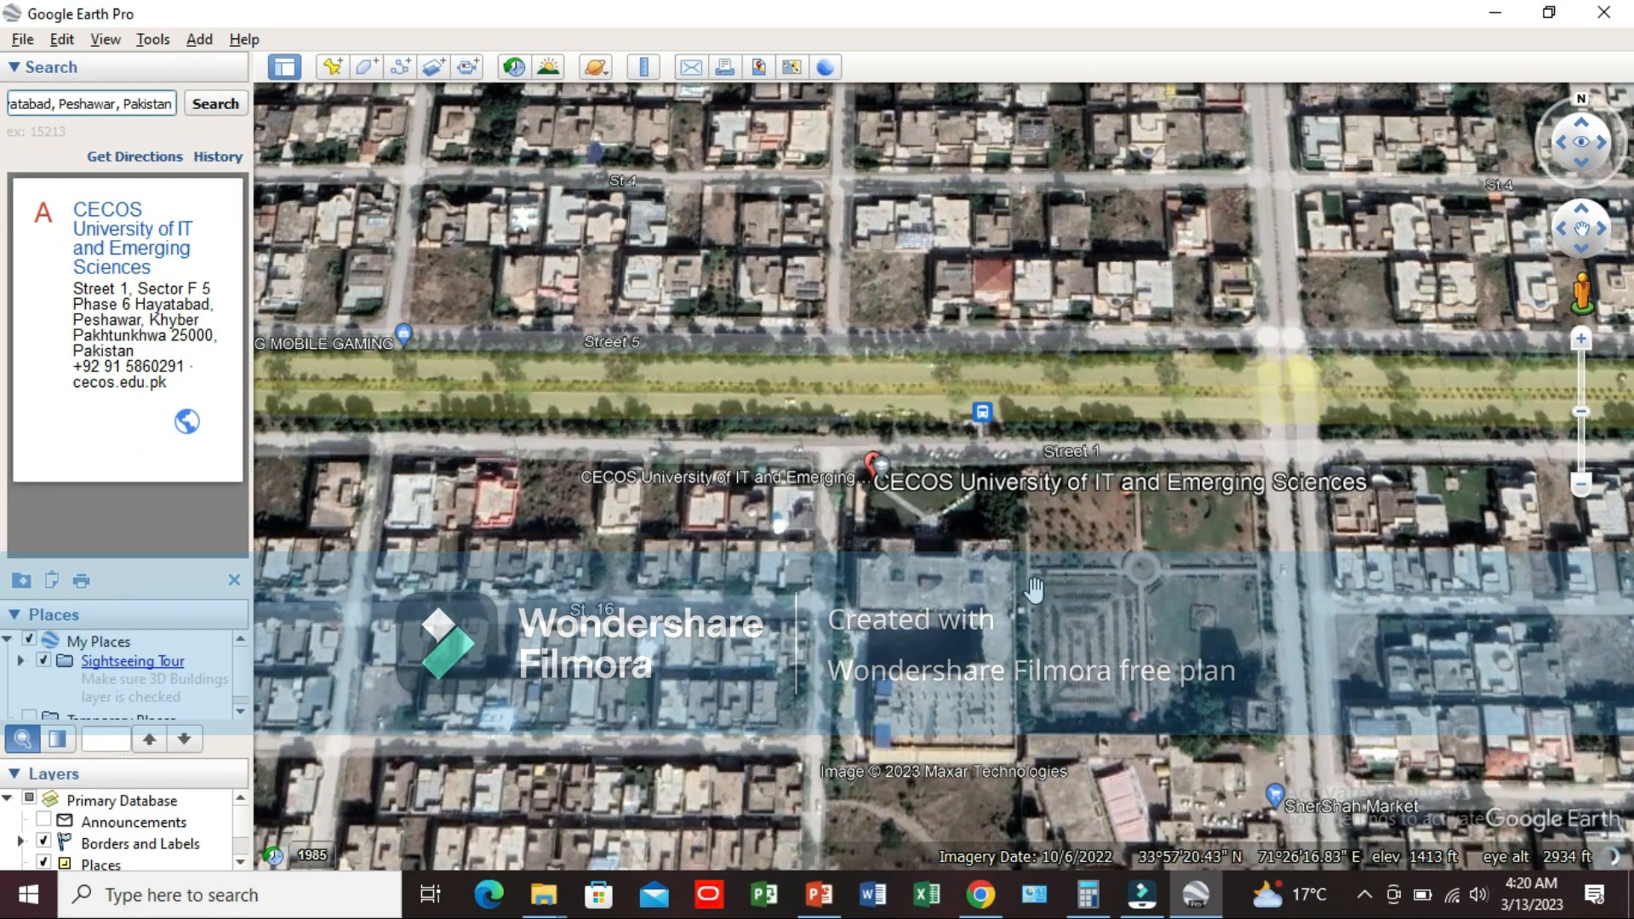
middle_drag(1035, 587, 1038, 584)
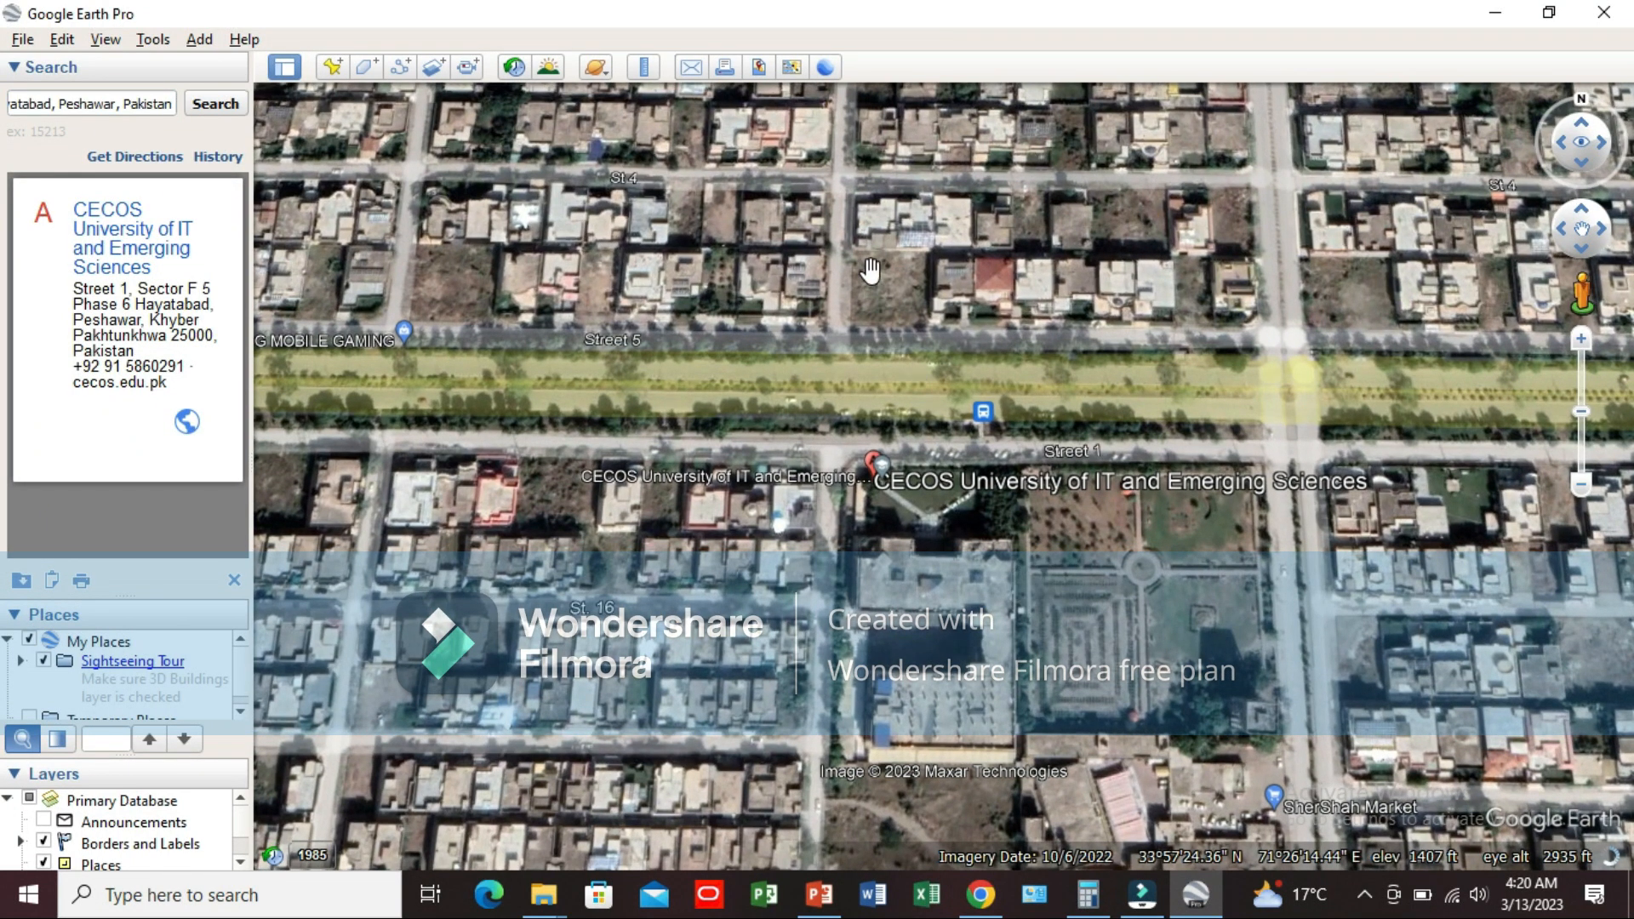
drag(878, 347, 808, 237)
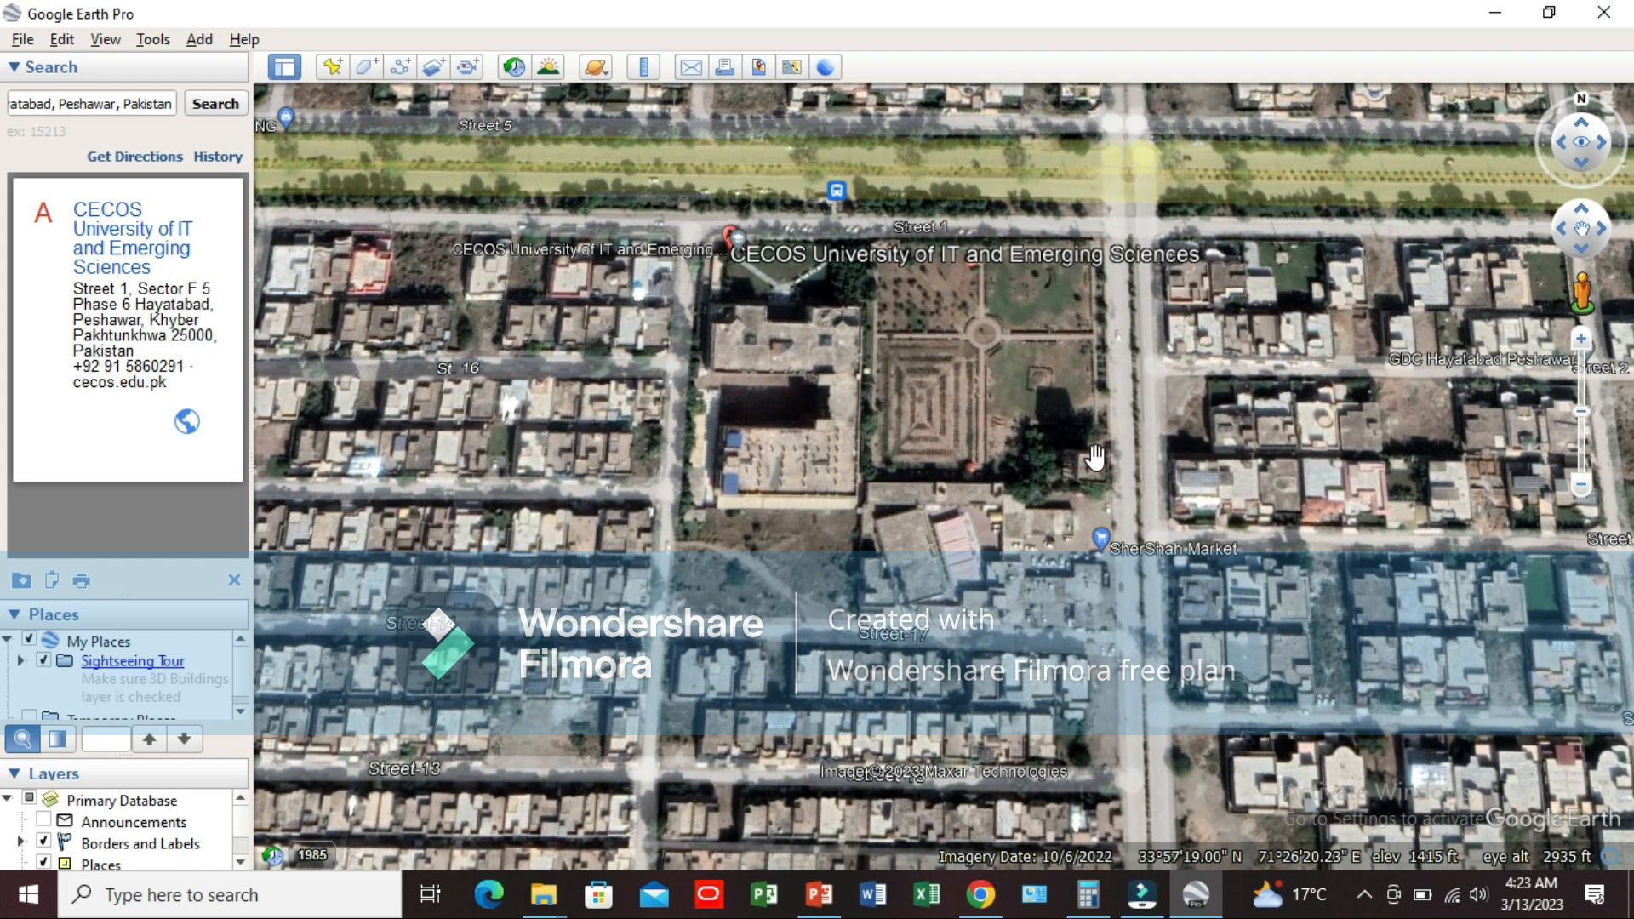
scroll(856, 298, up, 2)
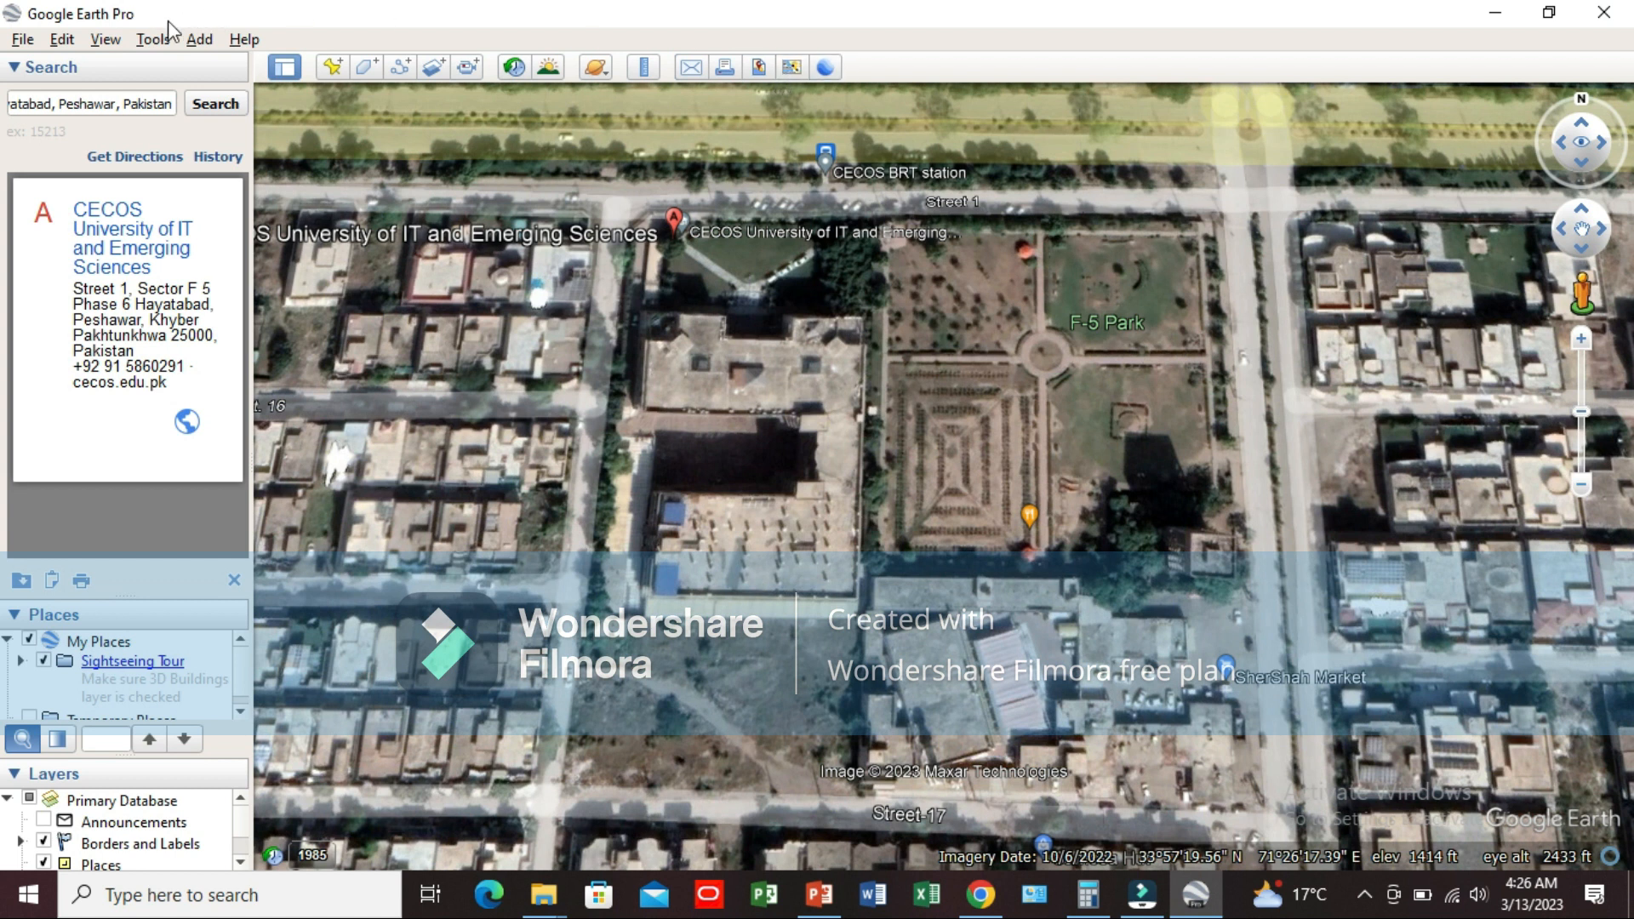
click(107, 40)
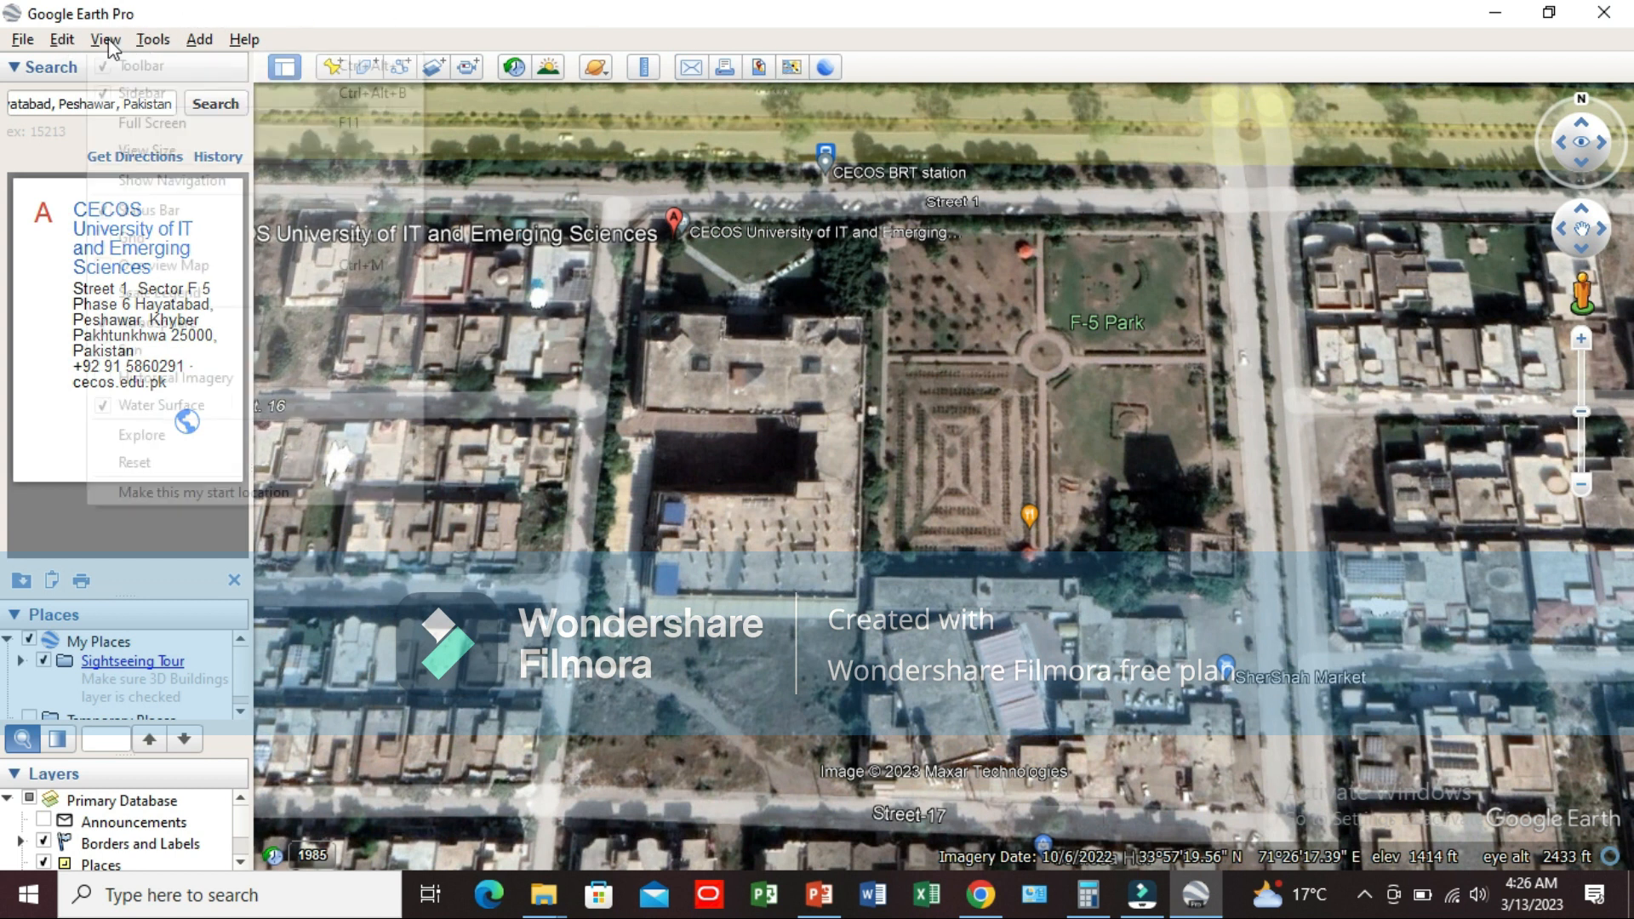
mouse_move(278, 461)
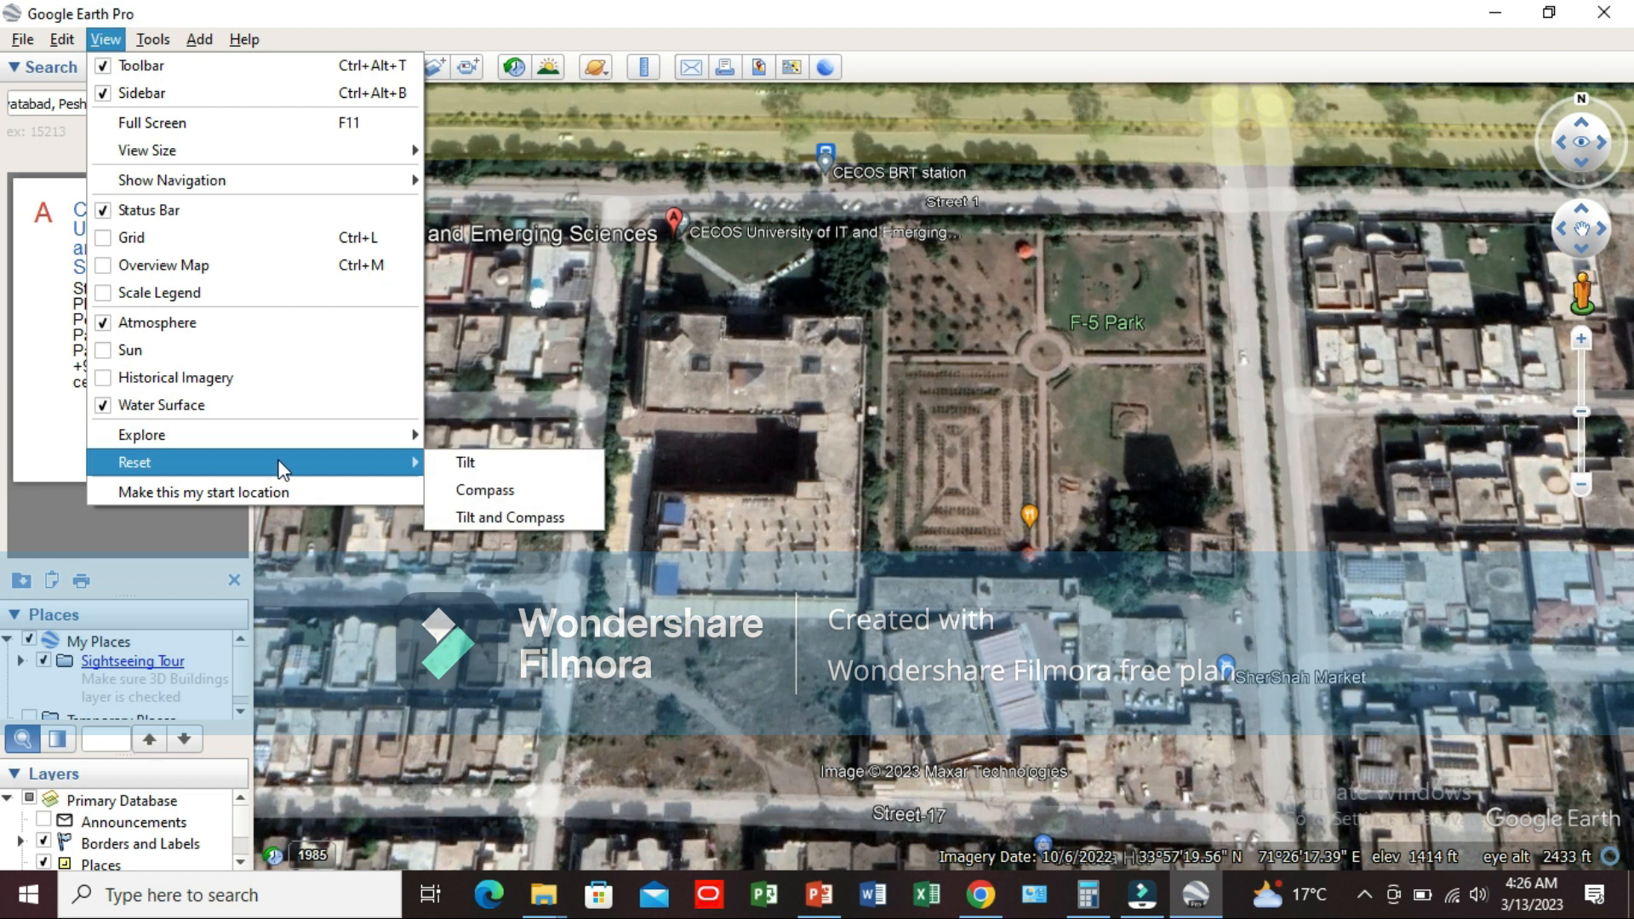
click(485, 516)
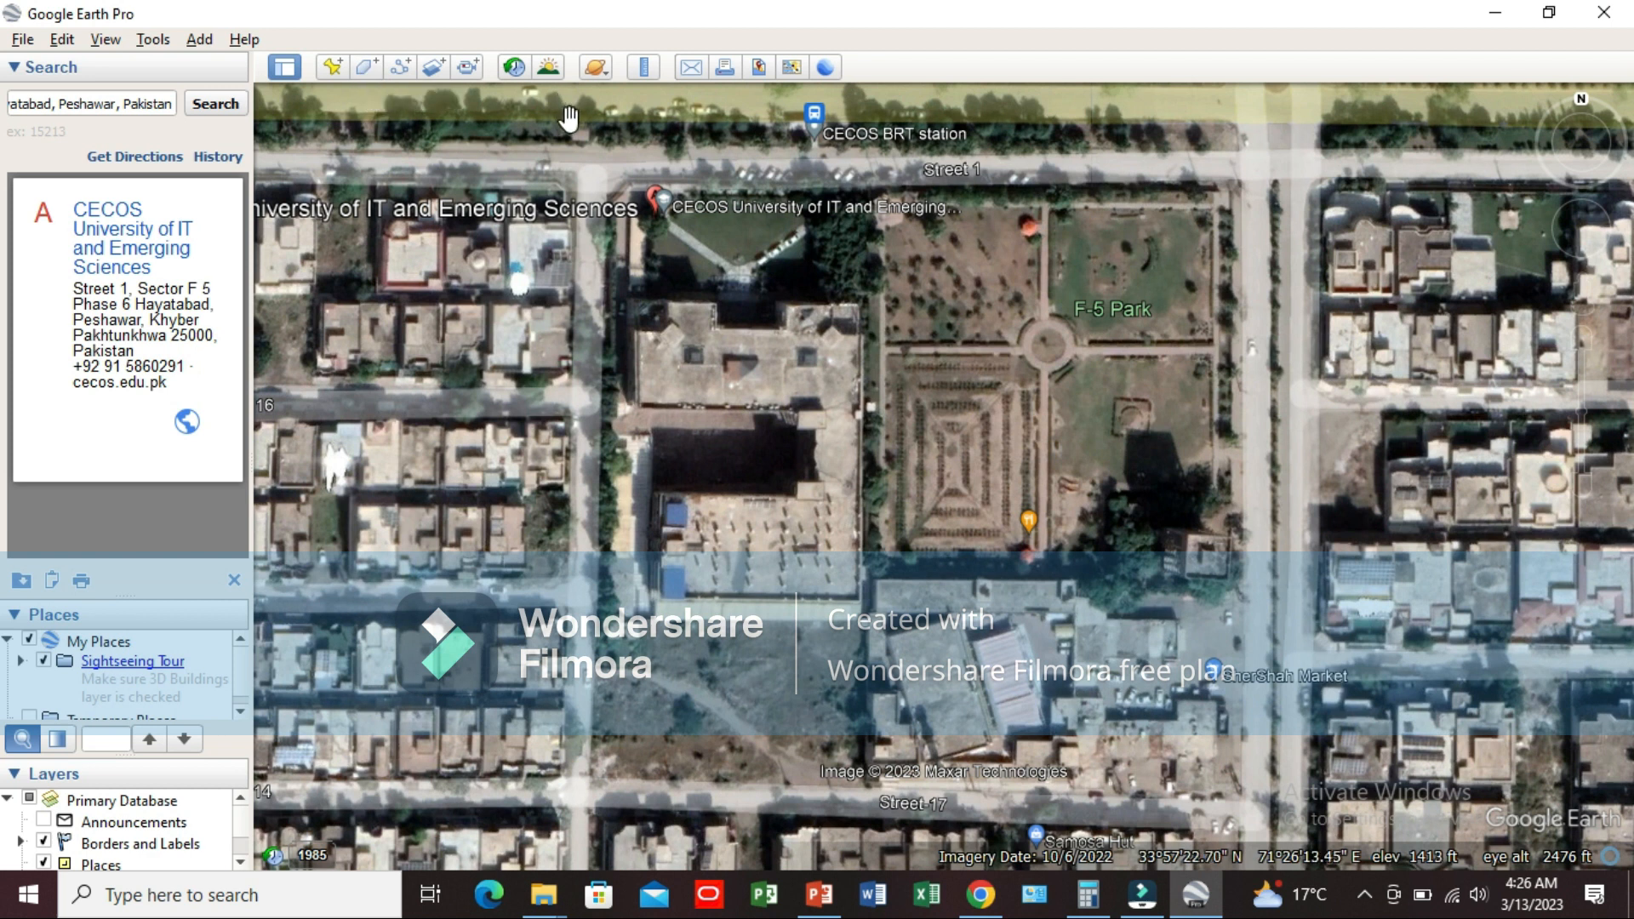
Step: Start a new polygon and name it "Cecos University of IT & Emerging Sciences Phase 6 Hayatabad Peshawar"
click(364, 67)
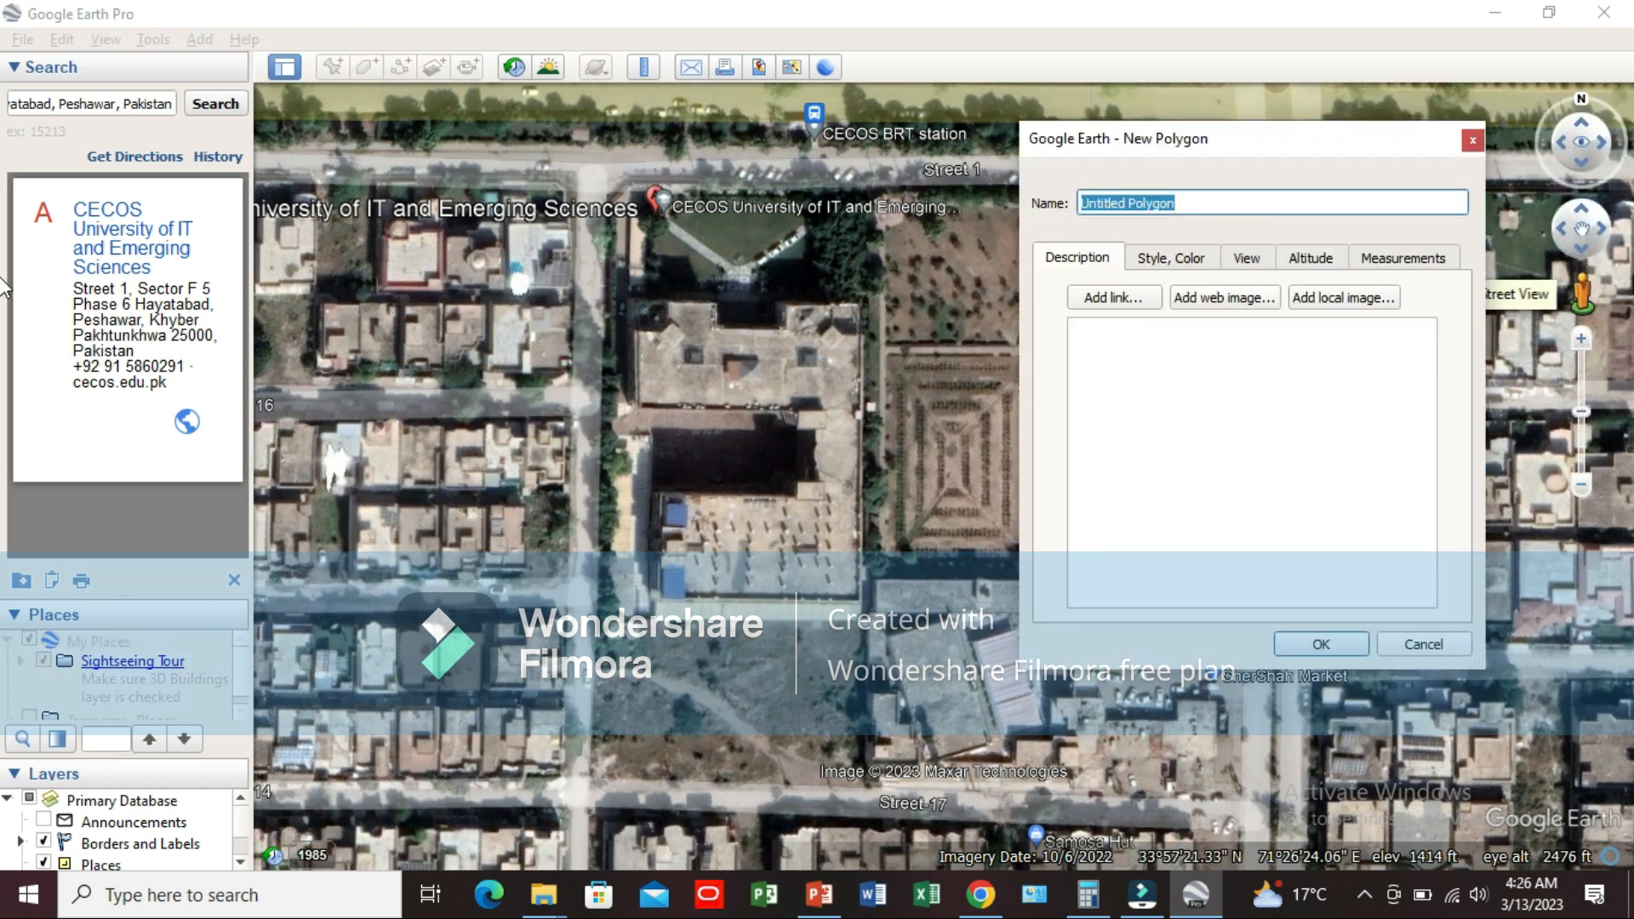
key(BackSpace)
text(Cecos University )
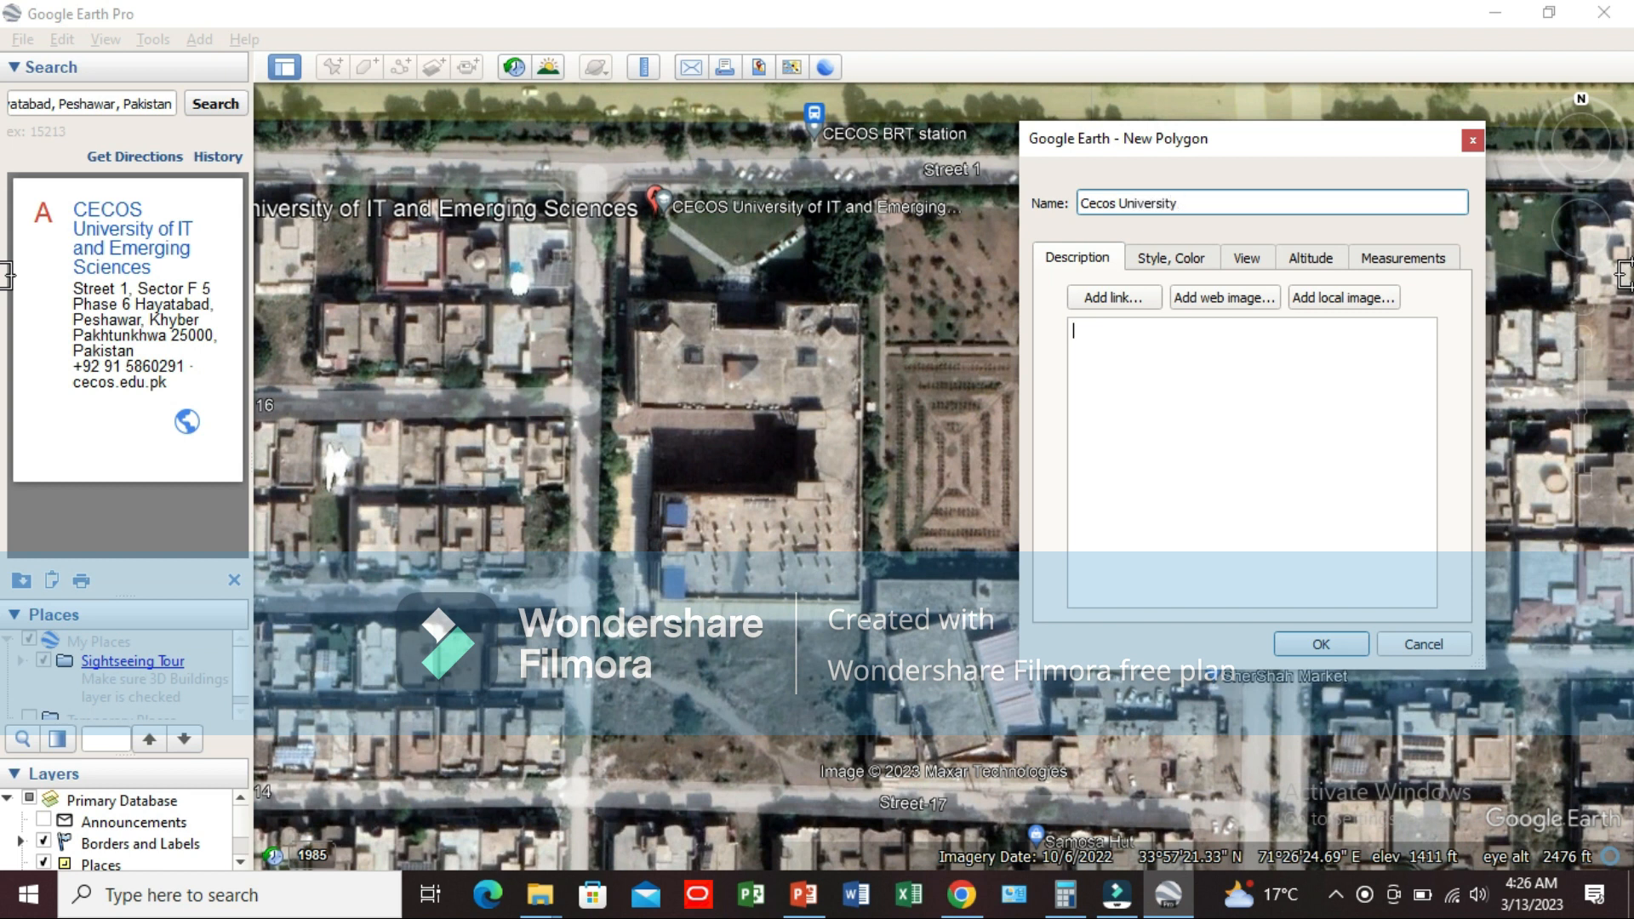
text(of)
text(IT & emer)
key(BackSpace)
key(BackSpace)
key(BackSpace)
key(BackSpace)
text(Emerging Sciences)
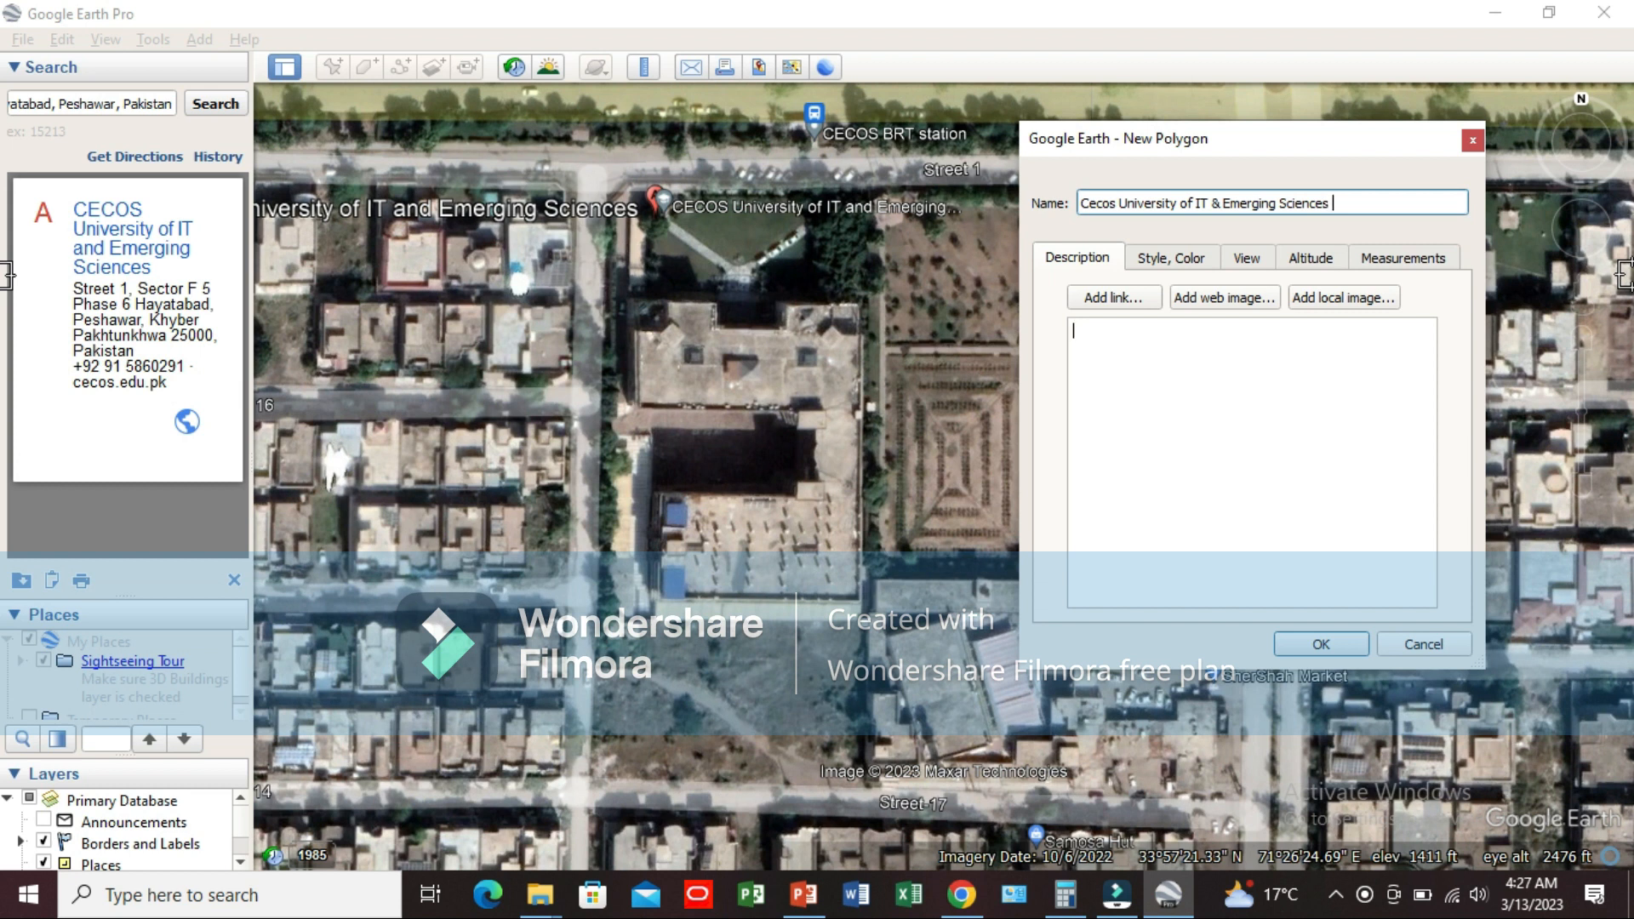
text( Phase 6 Hayata)
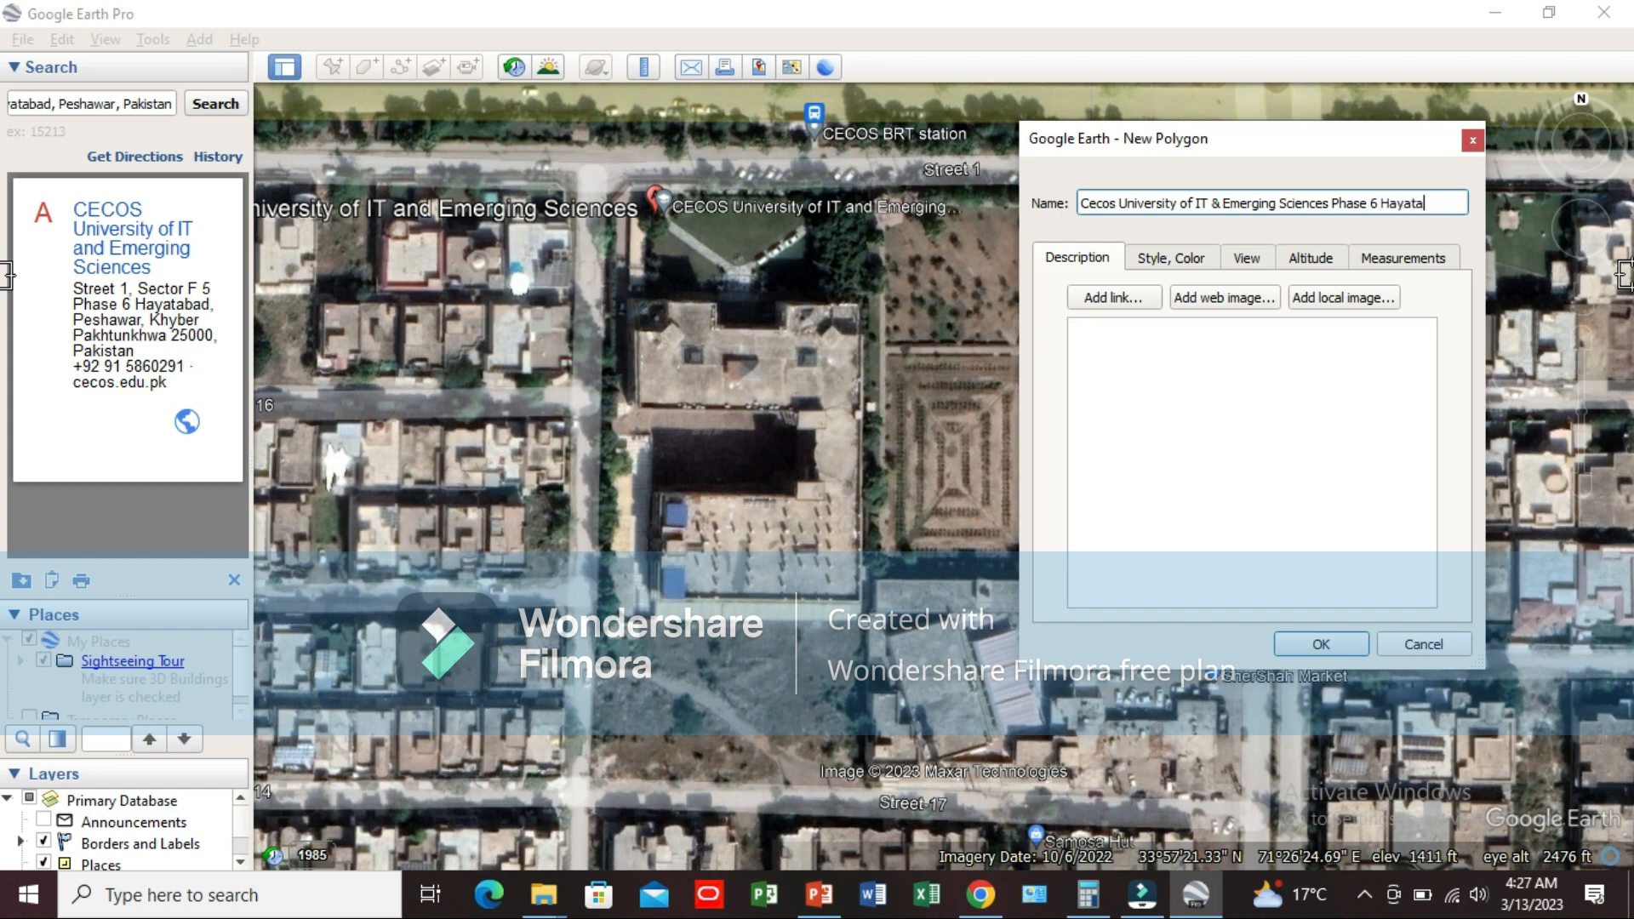
text(bad Peshawar)
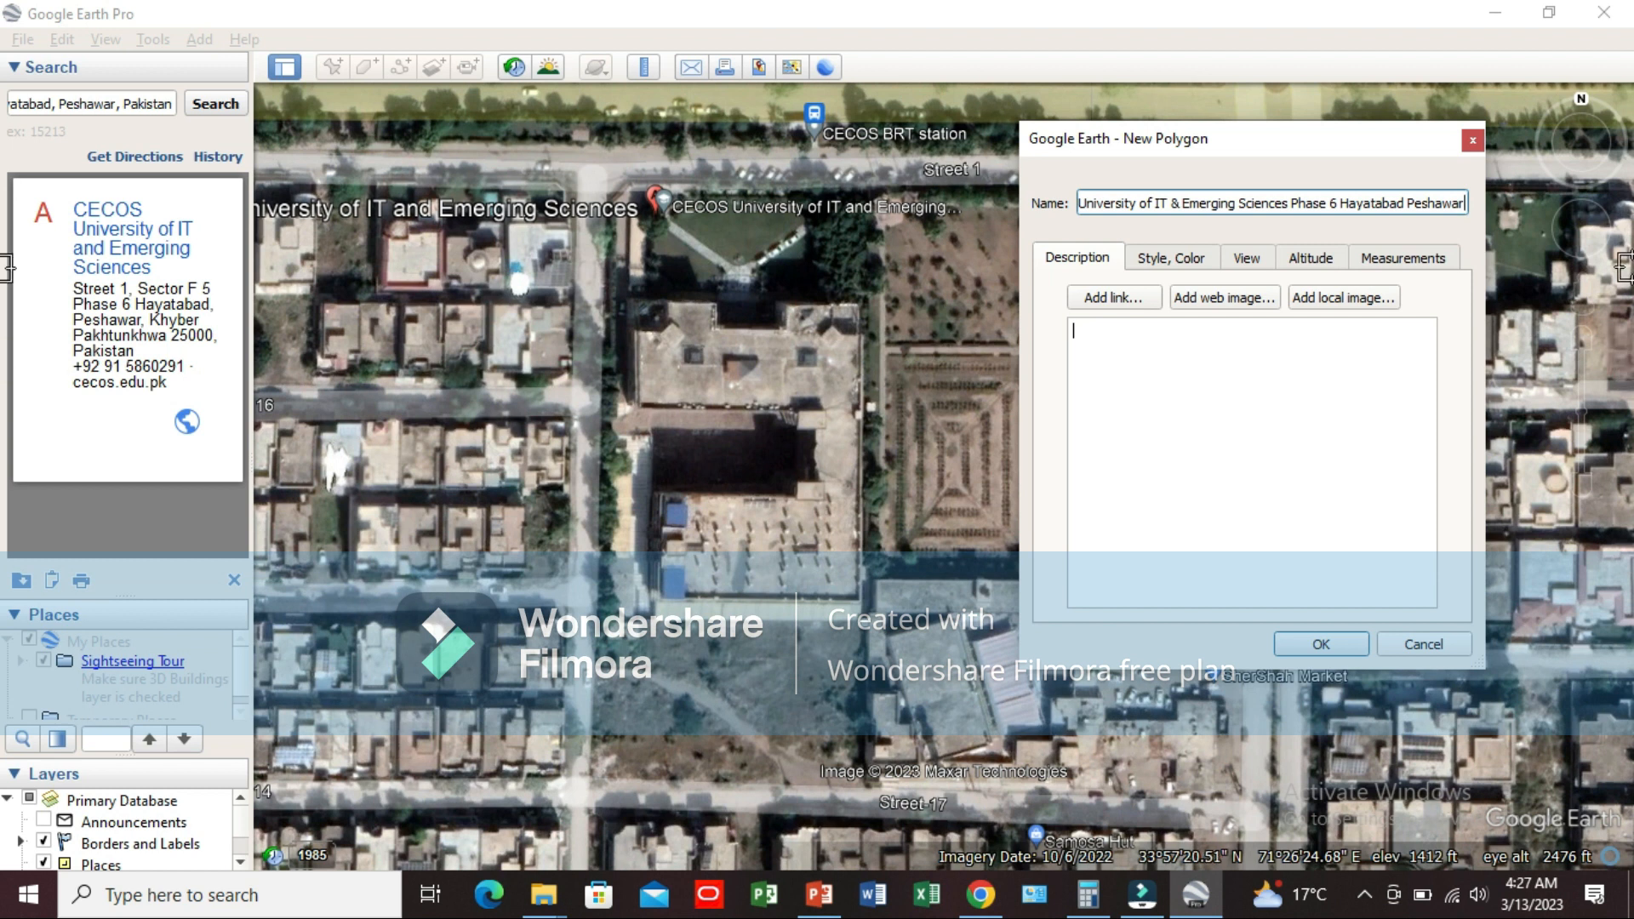
Step: Review the new polygon's style, view, altitude and measurement settings
click(1182, 260)
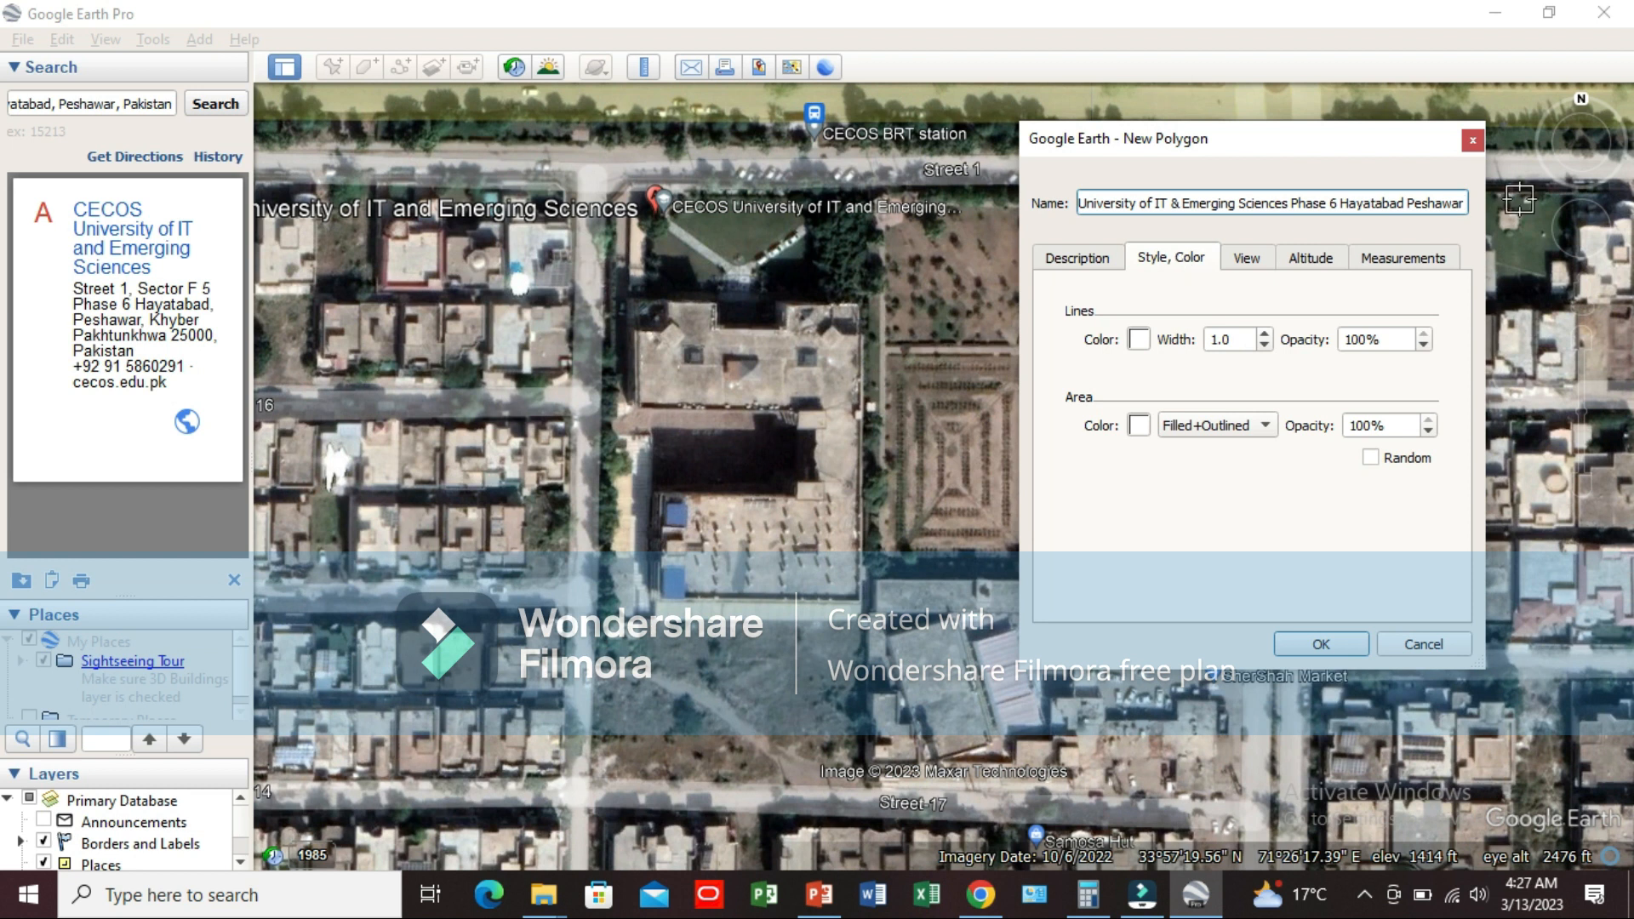
click(1227, 255)
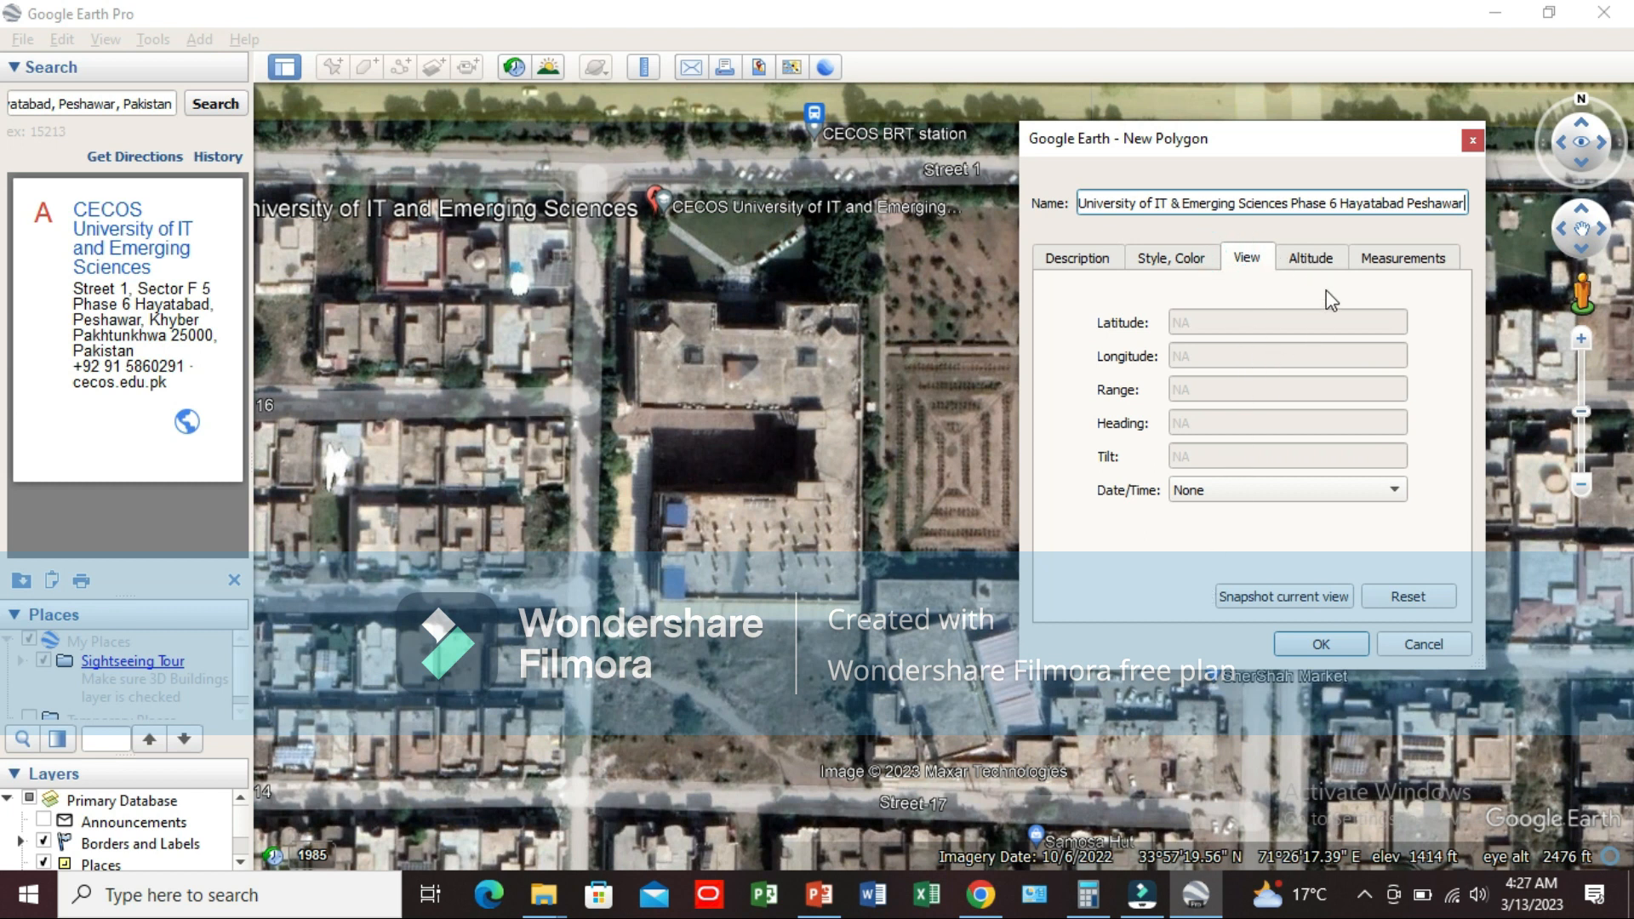
click(1316, 252)
click(1398, 254)
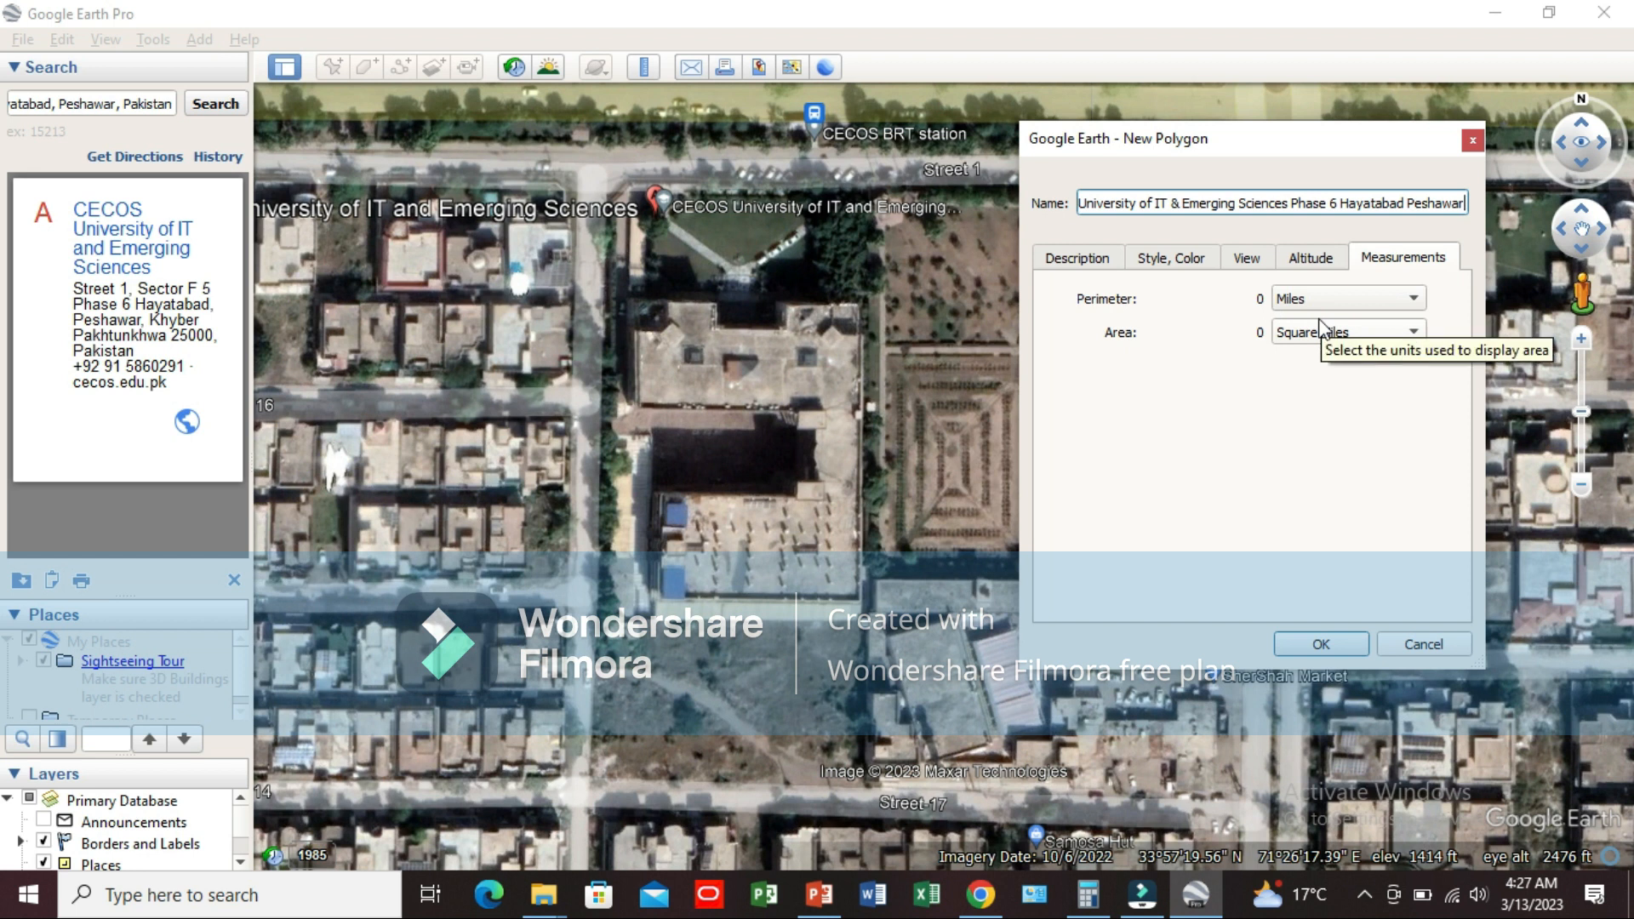
click(1103, 264)
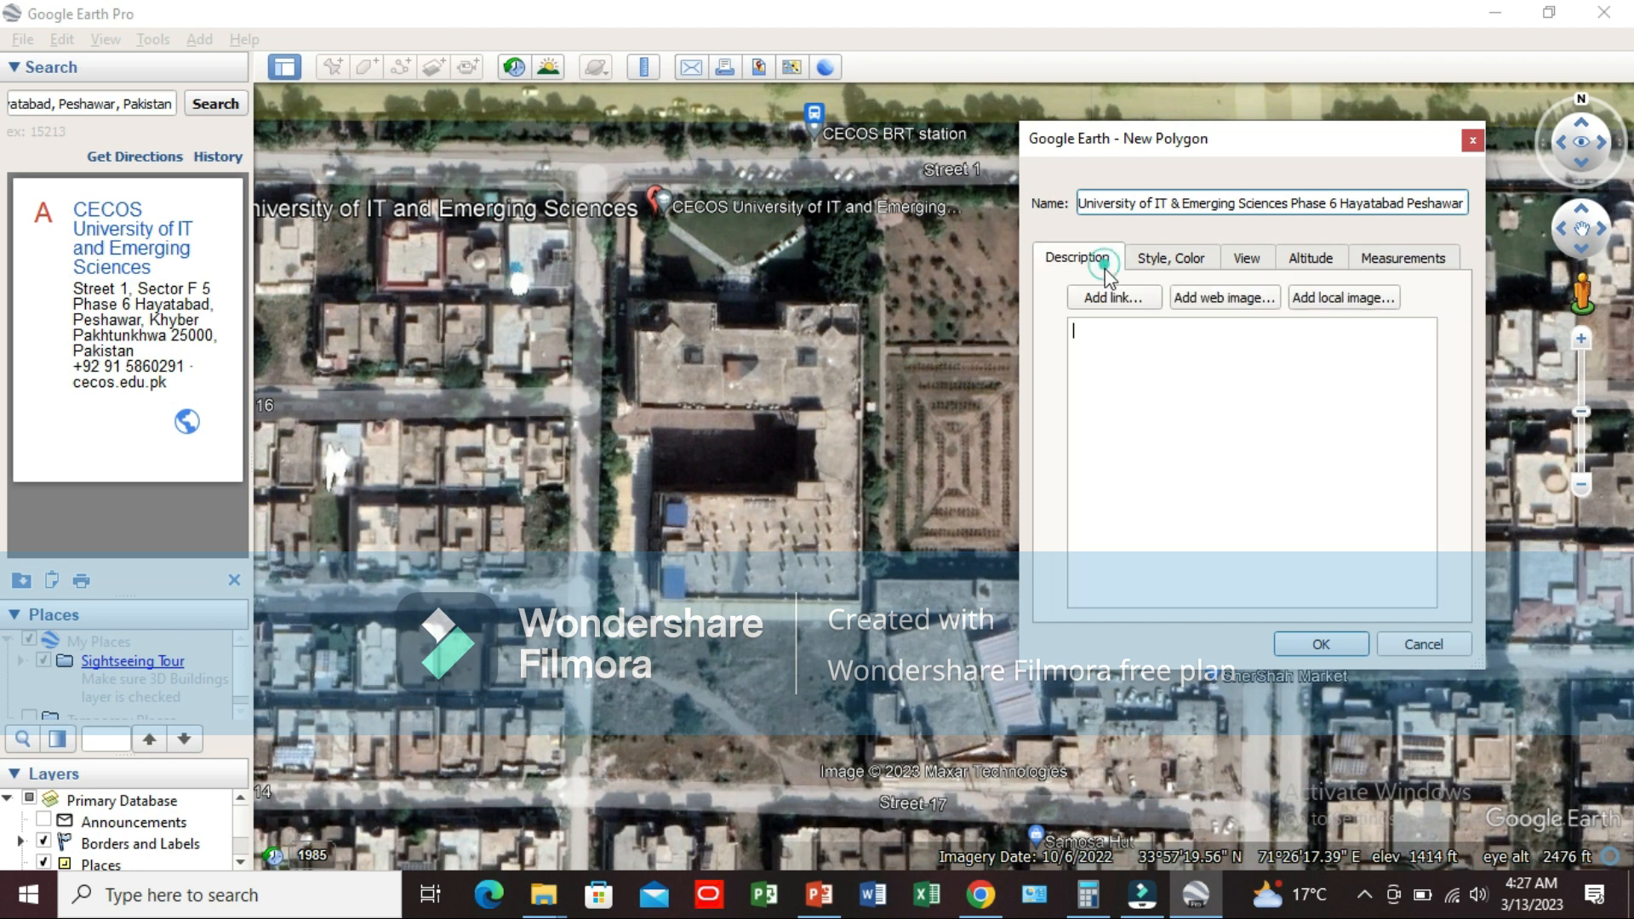
text(Fir)
key(BackSpace)
key(BackSpace)
key(BackSpace)
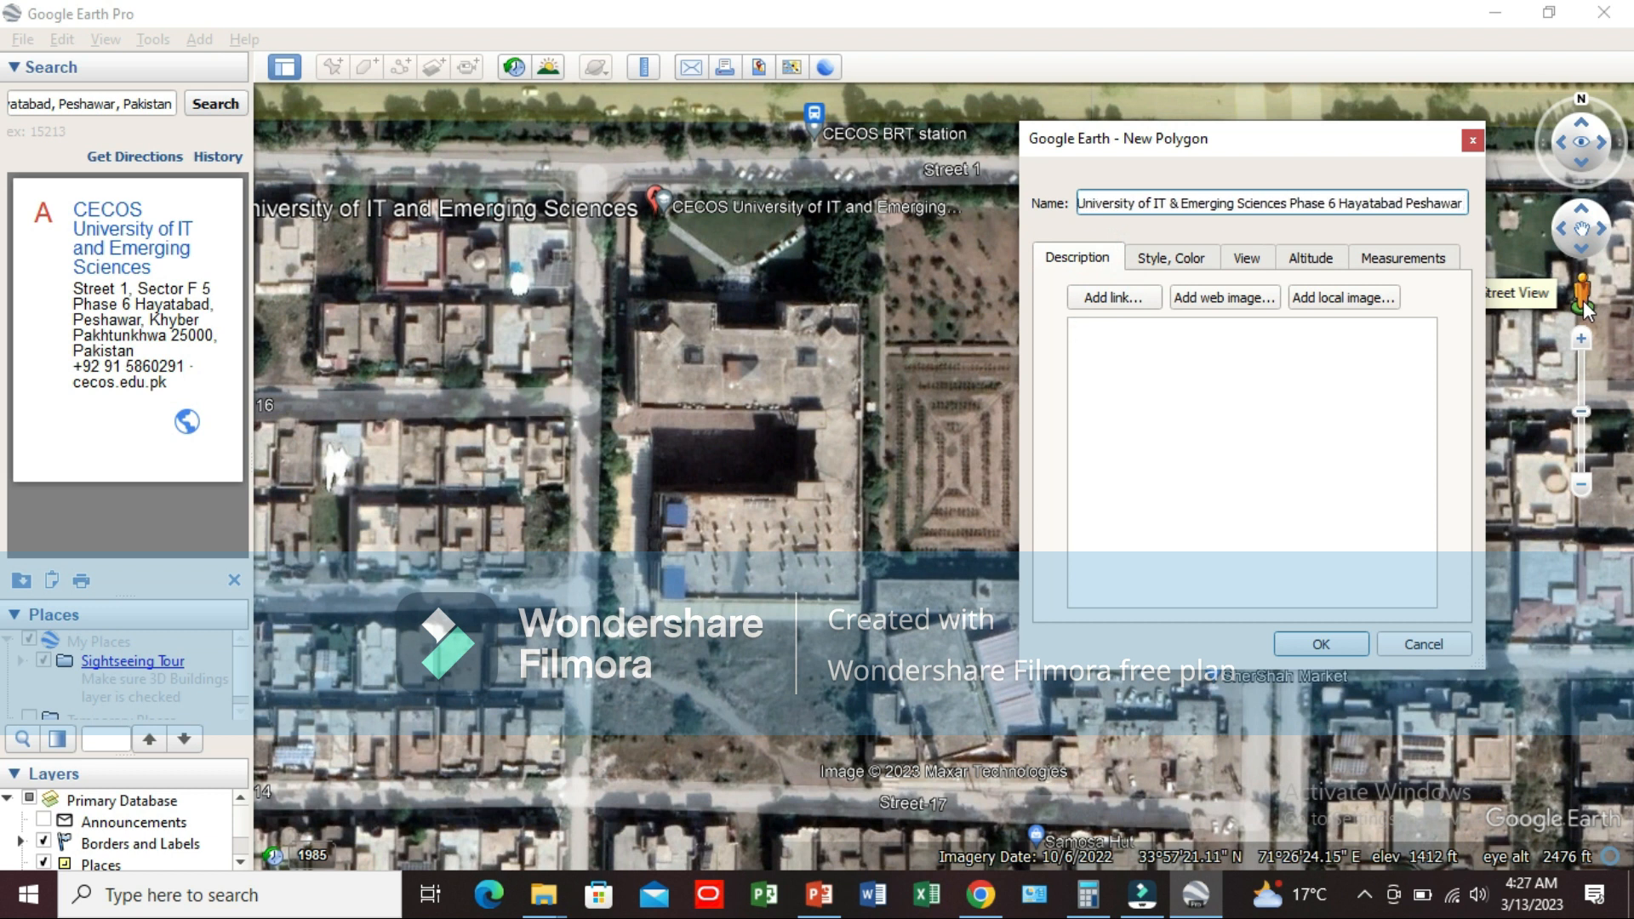
Step: Enter "Firm Name: Badshah's The Constructor" as the first line of the polygon's description
click(1282, 346)
text(F)
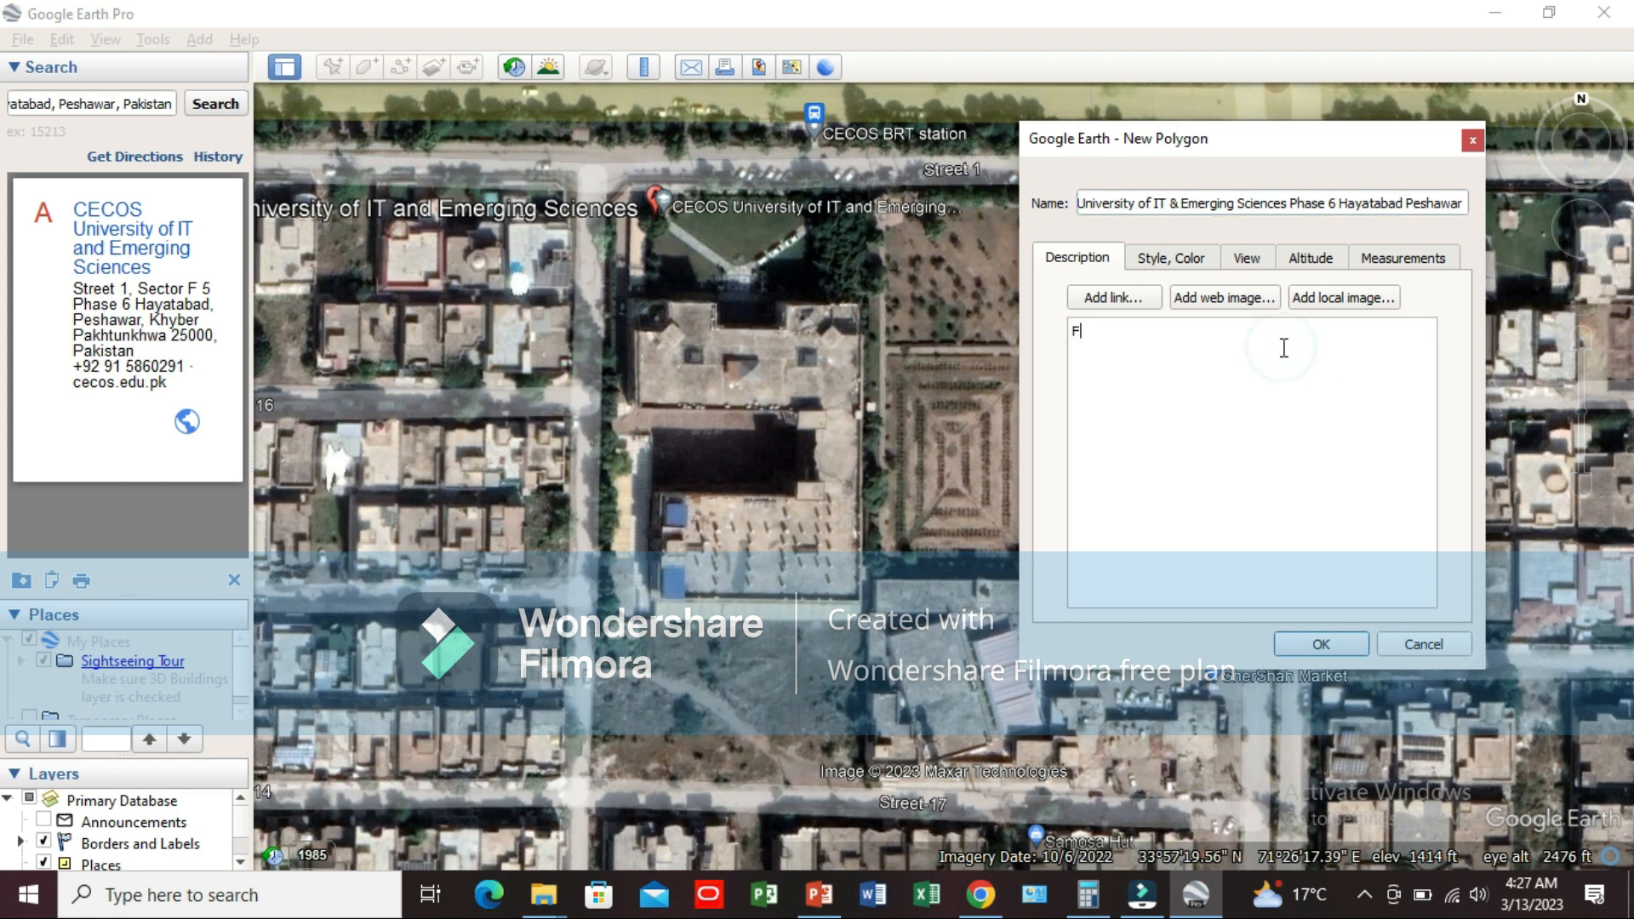
text(irm Name: Badshah's The Cons)
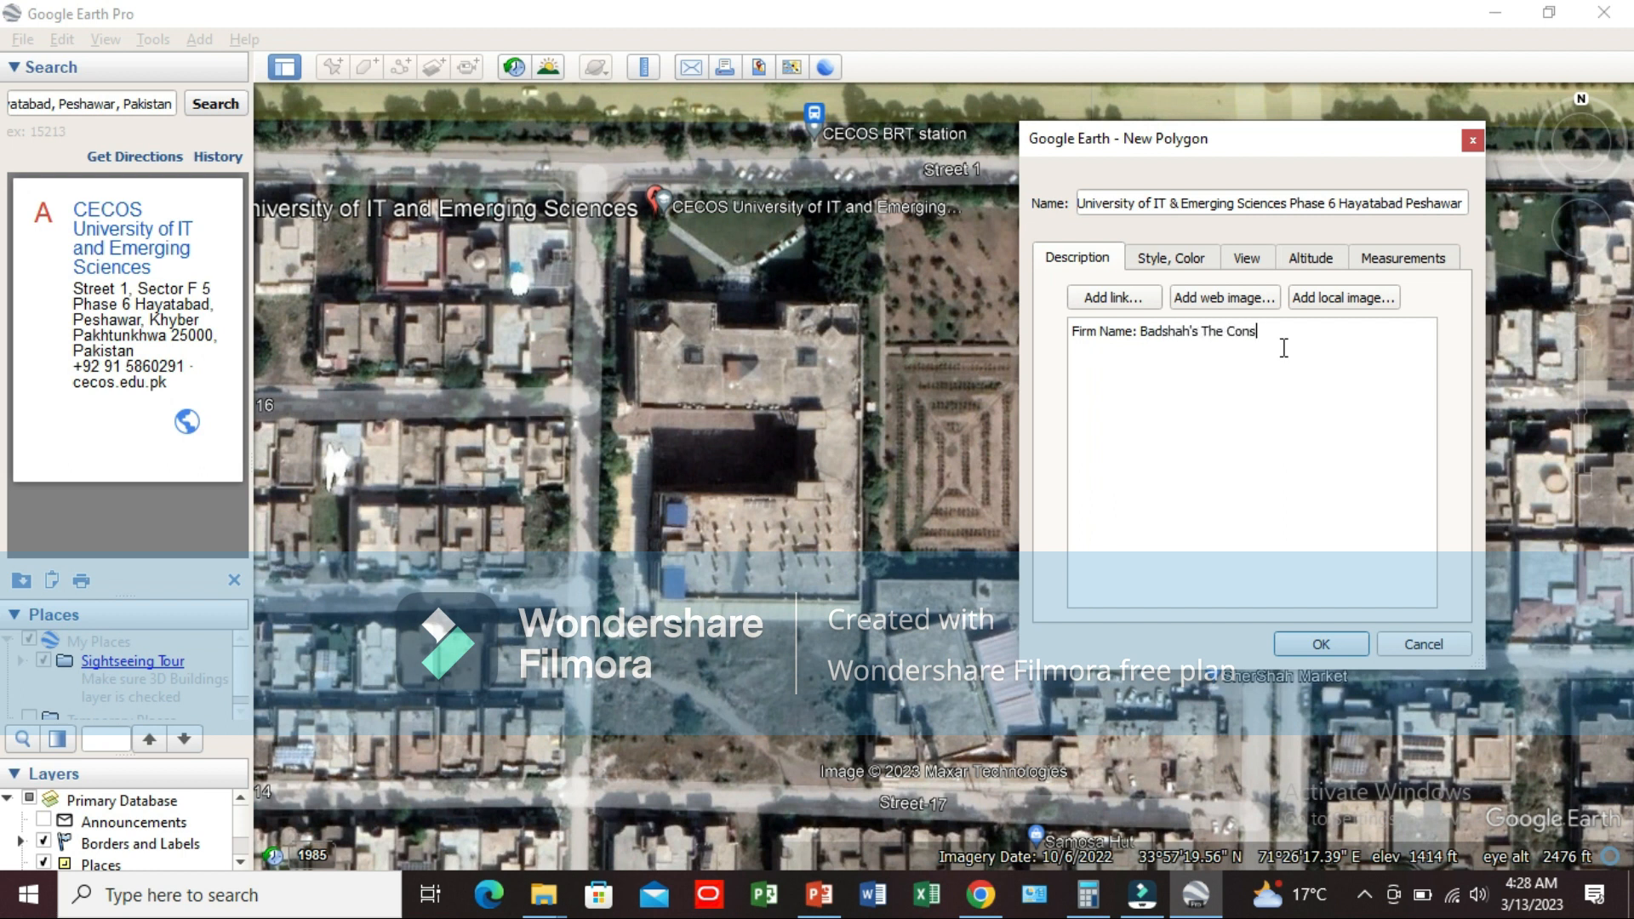
text(tructor)
key(Return)
Step: Add the lines "Project:" and "Program/Task: Land Measurements #Landsurvey" to the polygon's description
text(Project:)
text(To)
key(BackSpace)
key(BackSpace)
text(Task: Land Measurements #Landsurvey)
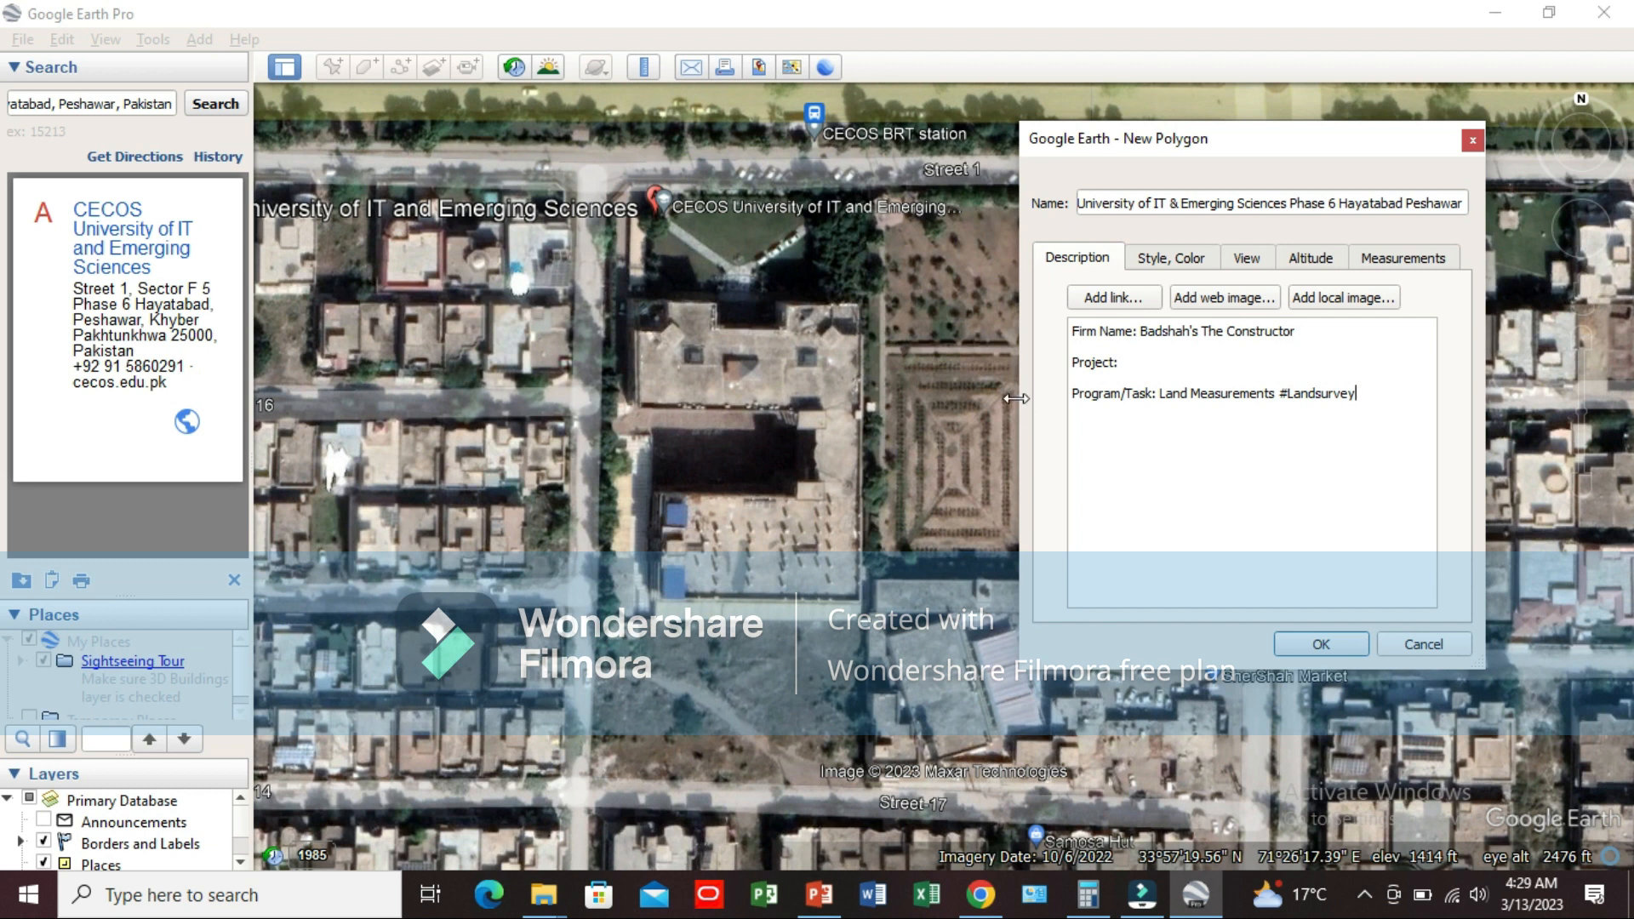
Step: Trace the campus's northern and eastern boundaries with polygon corners, starting at the northwest corner by Street 1 and ending at the southeast corner
drag(1019, 393, 1025, 393)
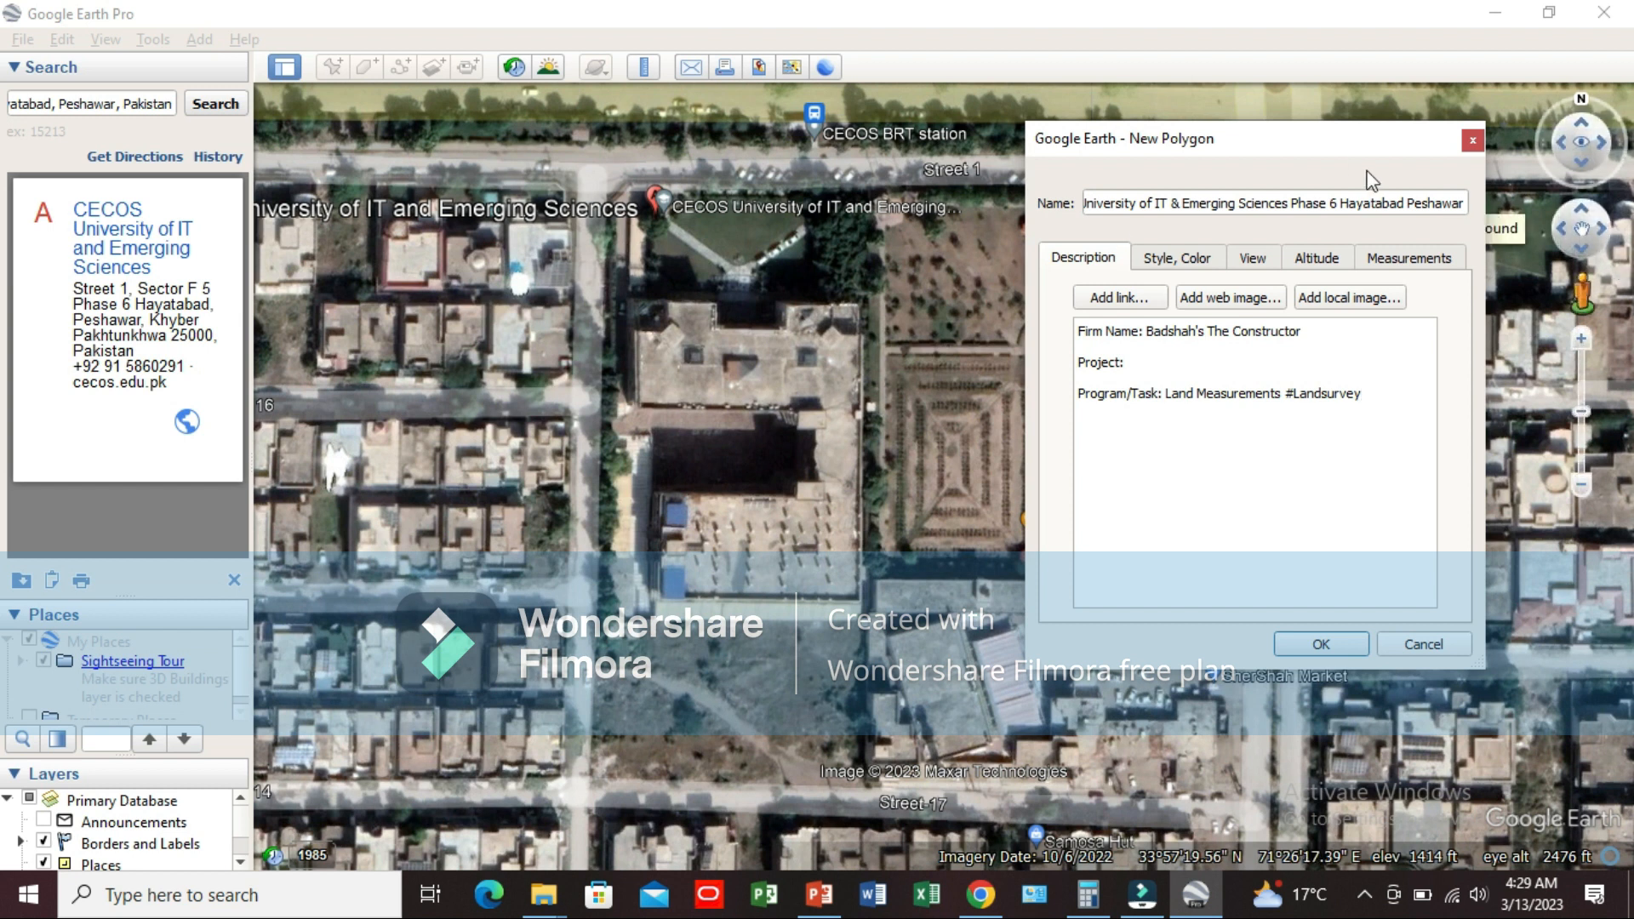
drag(1346, 152, 1610, 32)
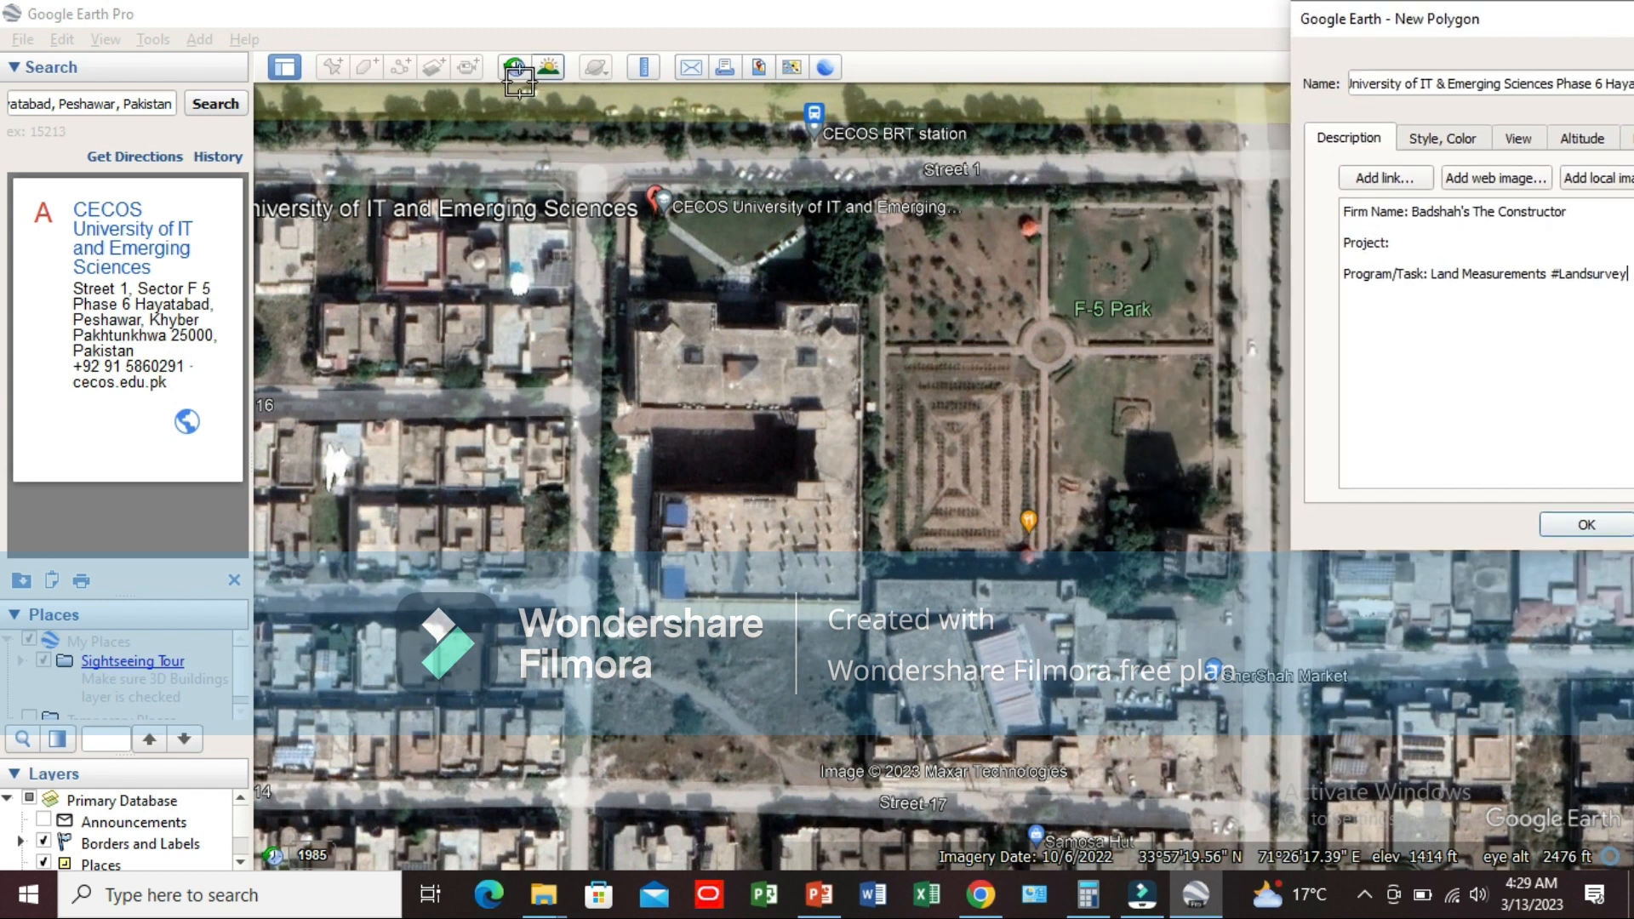
click(630, 181)
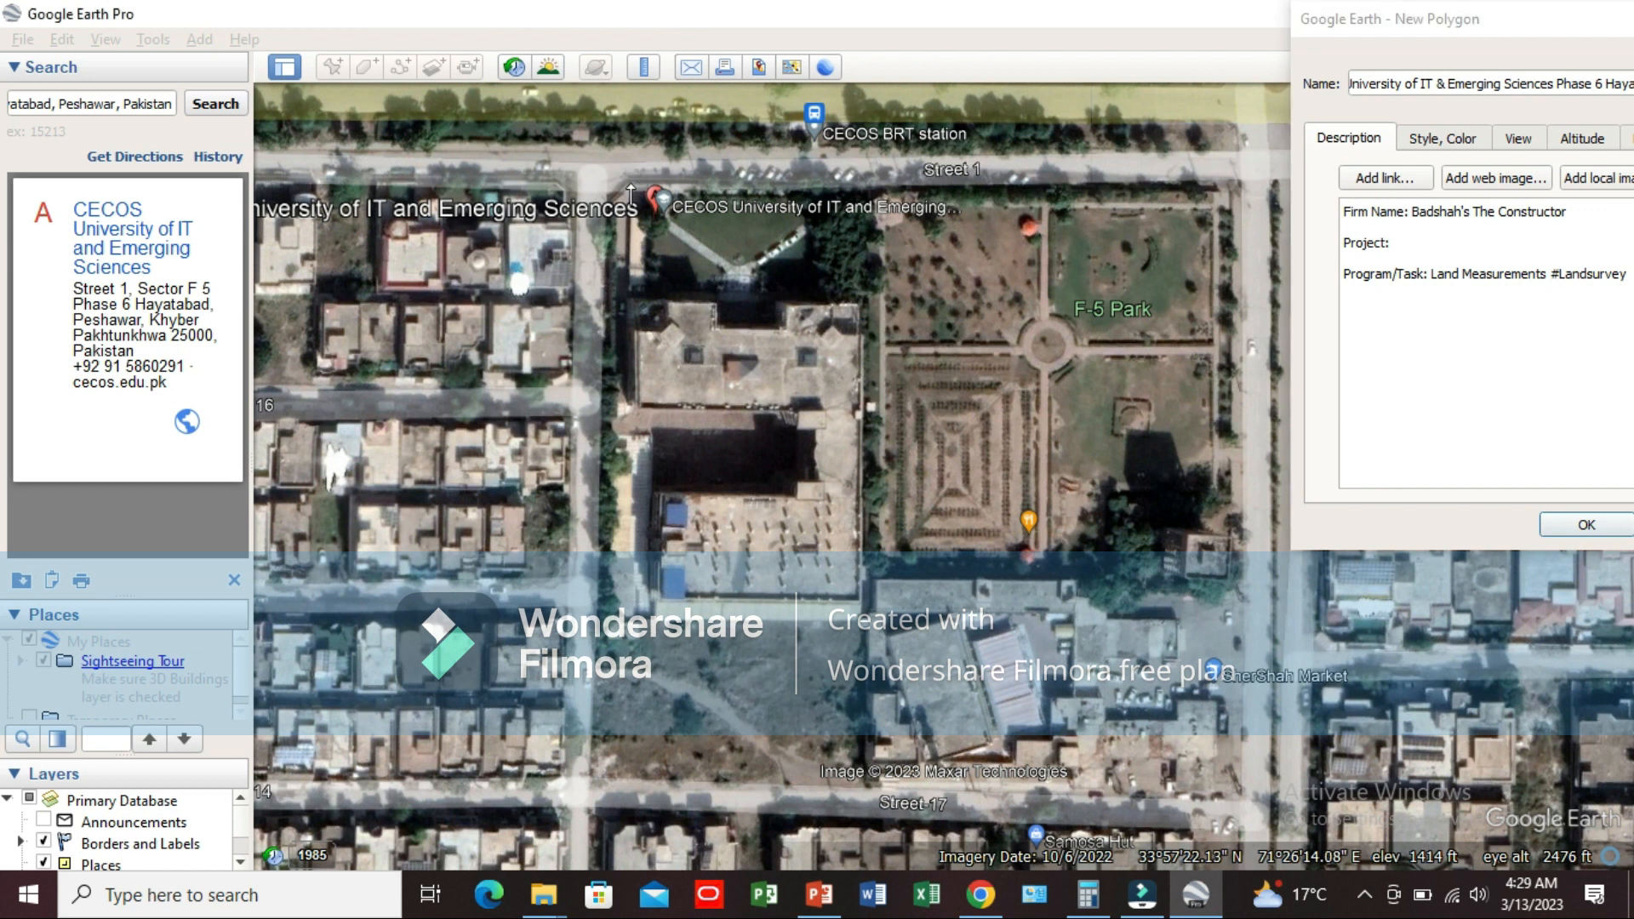
click(858, 186)
click(868, 397)
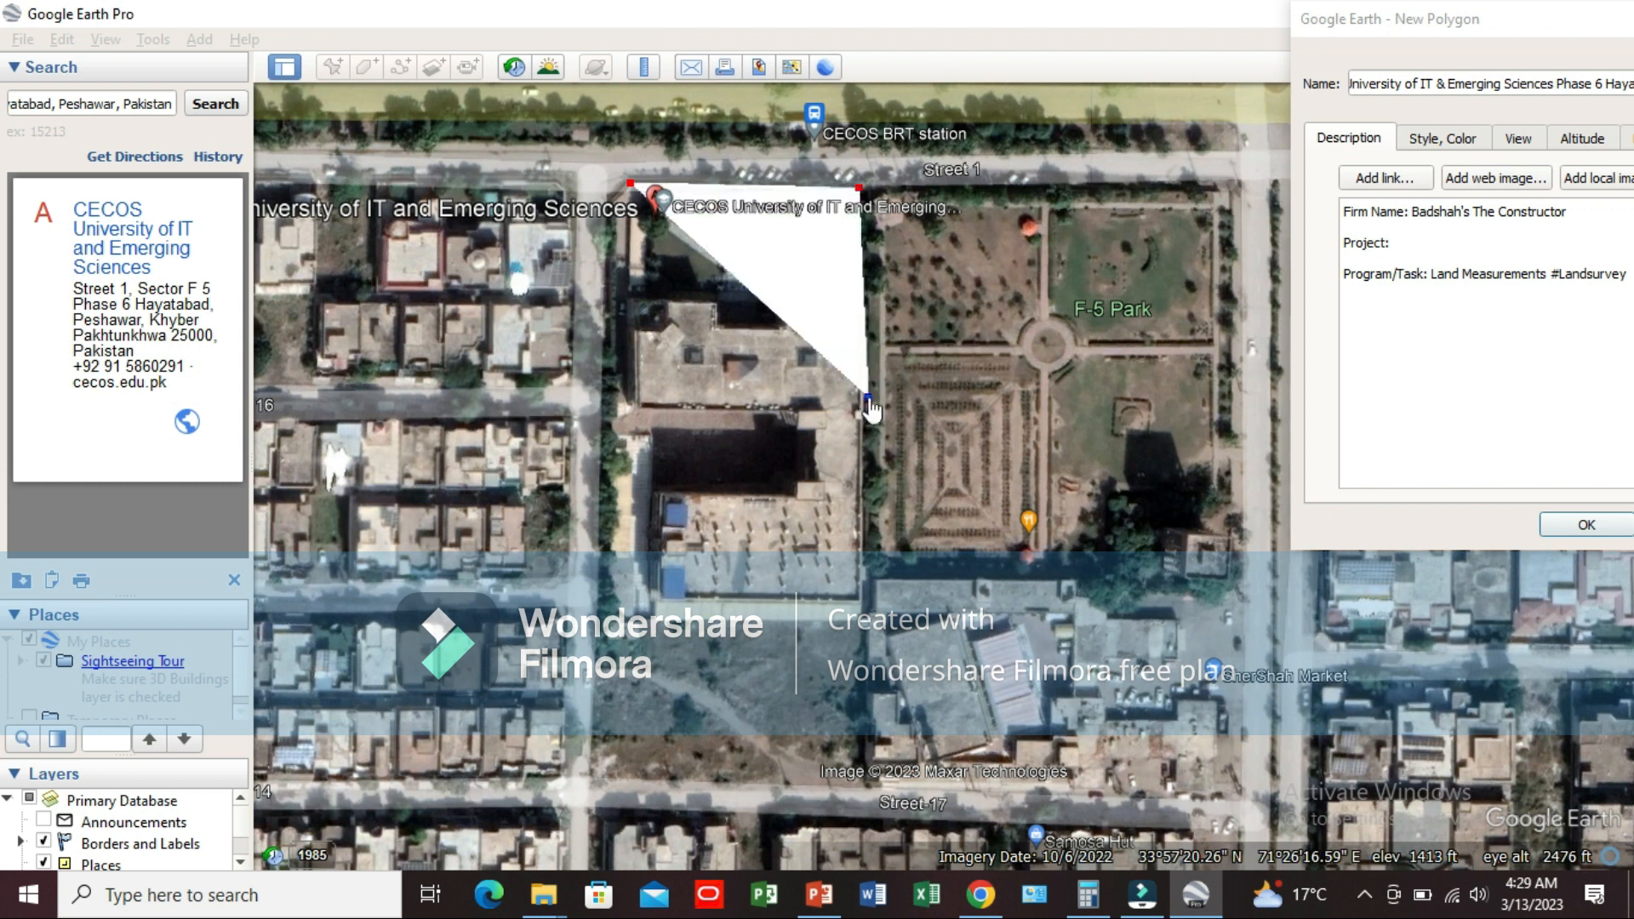
click(866, 615)
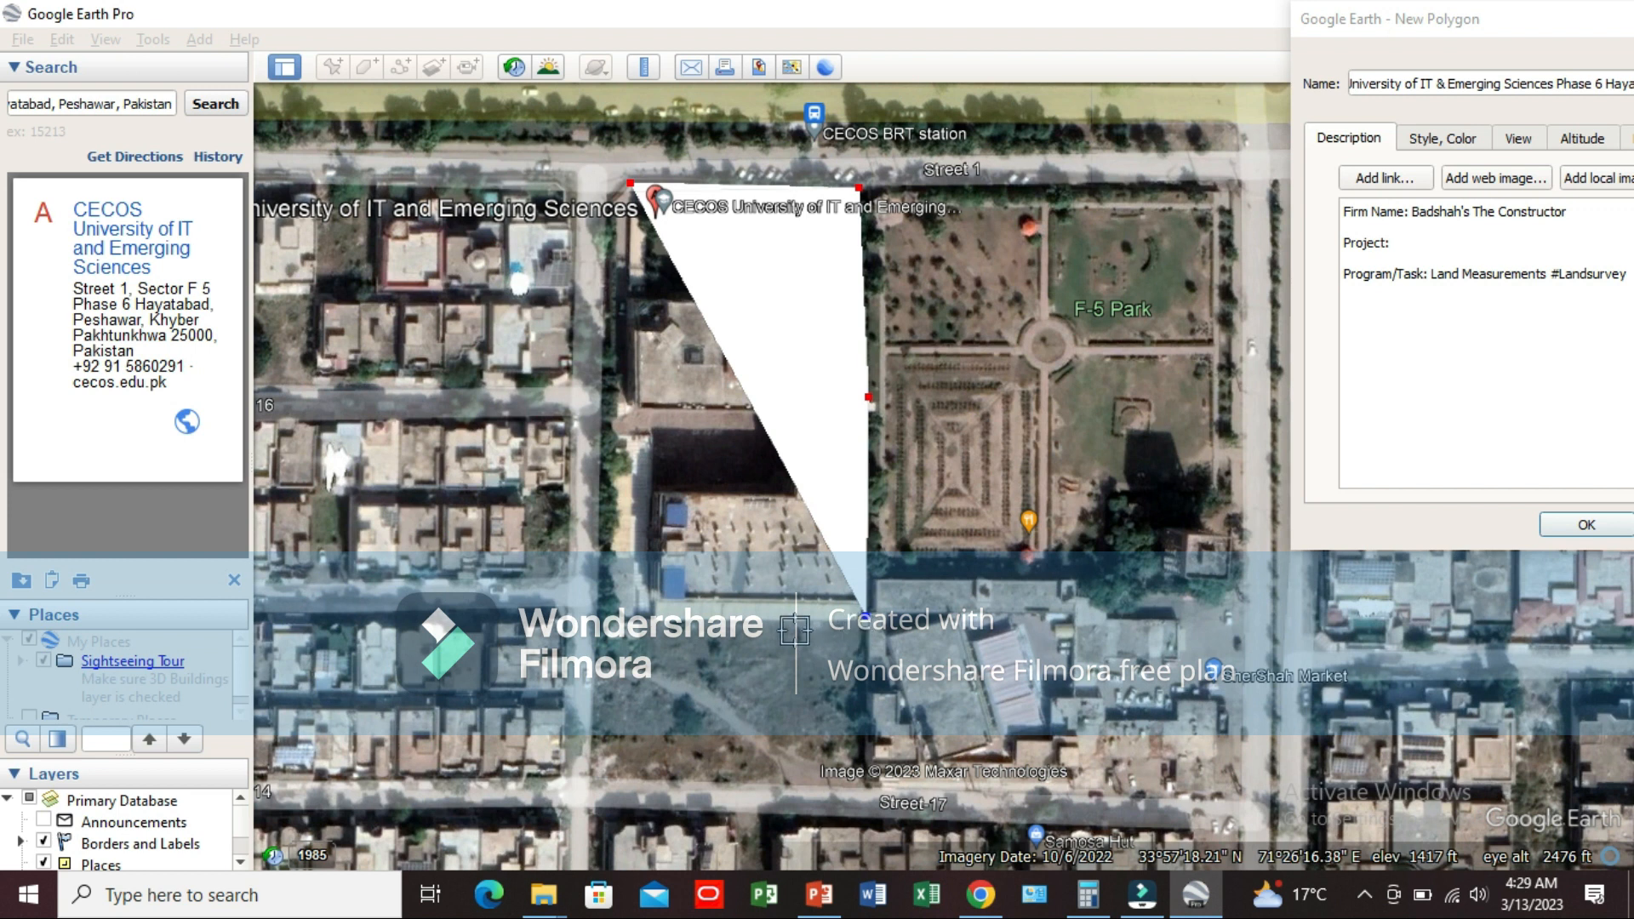
click(857, 629)
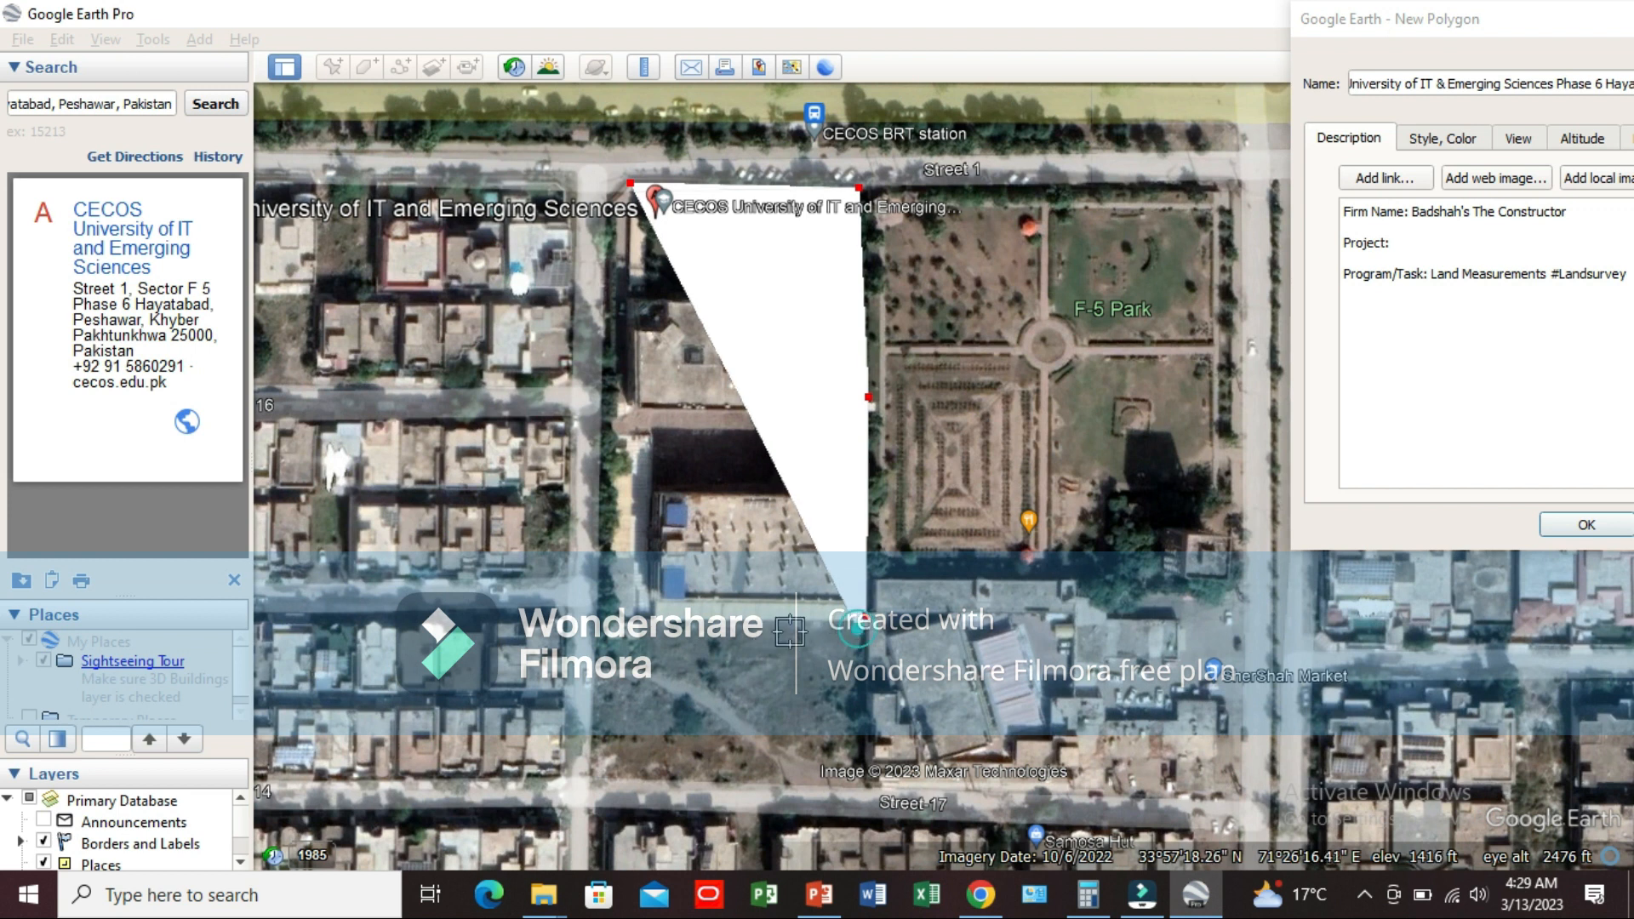
Step: Trace the campus's southern edge and close the polygon up its western side, adjusting the northwest corner to the boundary
click(652, 628)
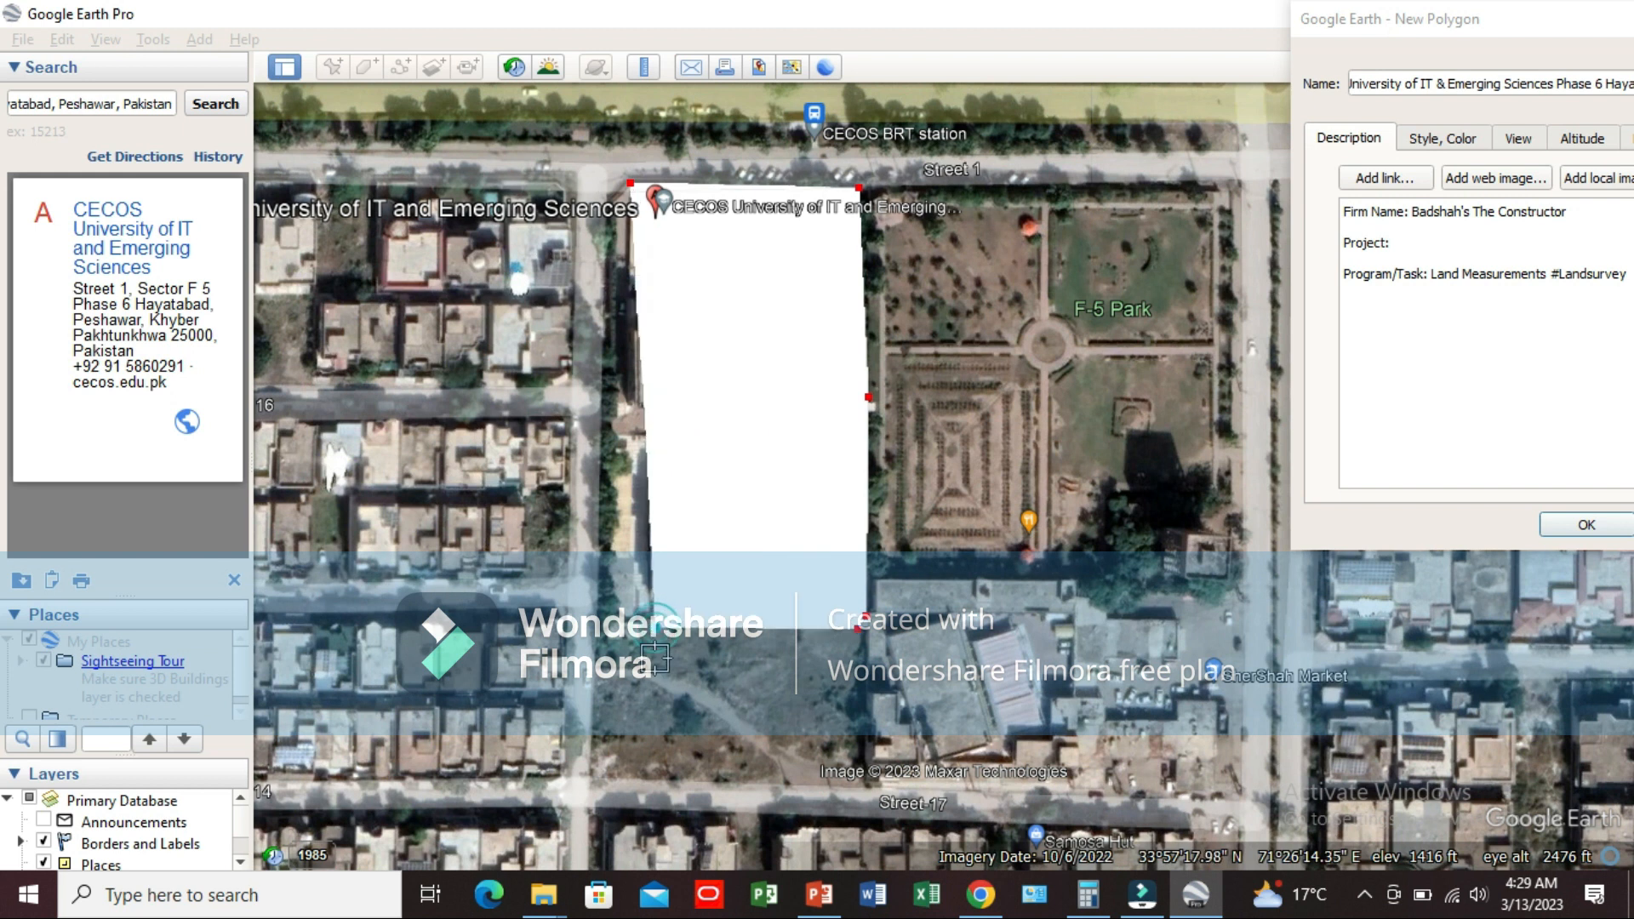
click(639, 644)
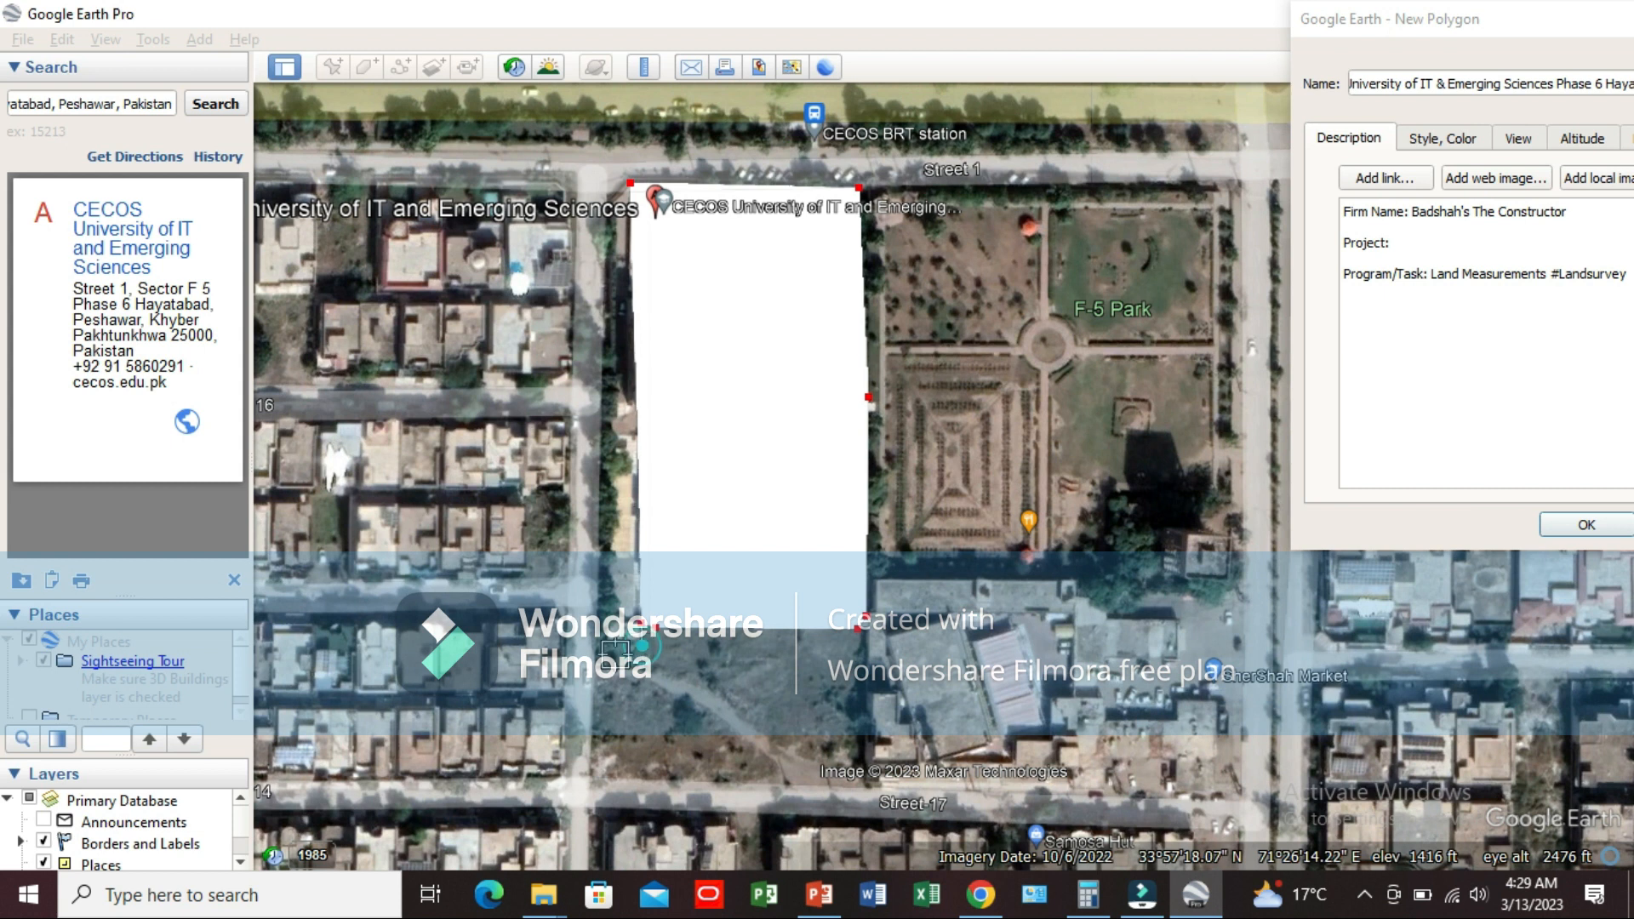
click(605, 644)
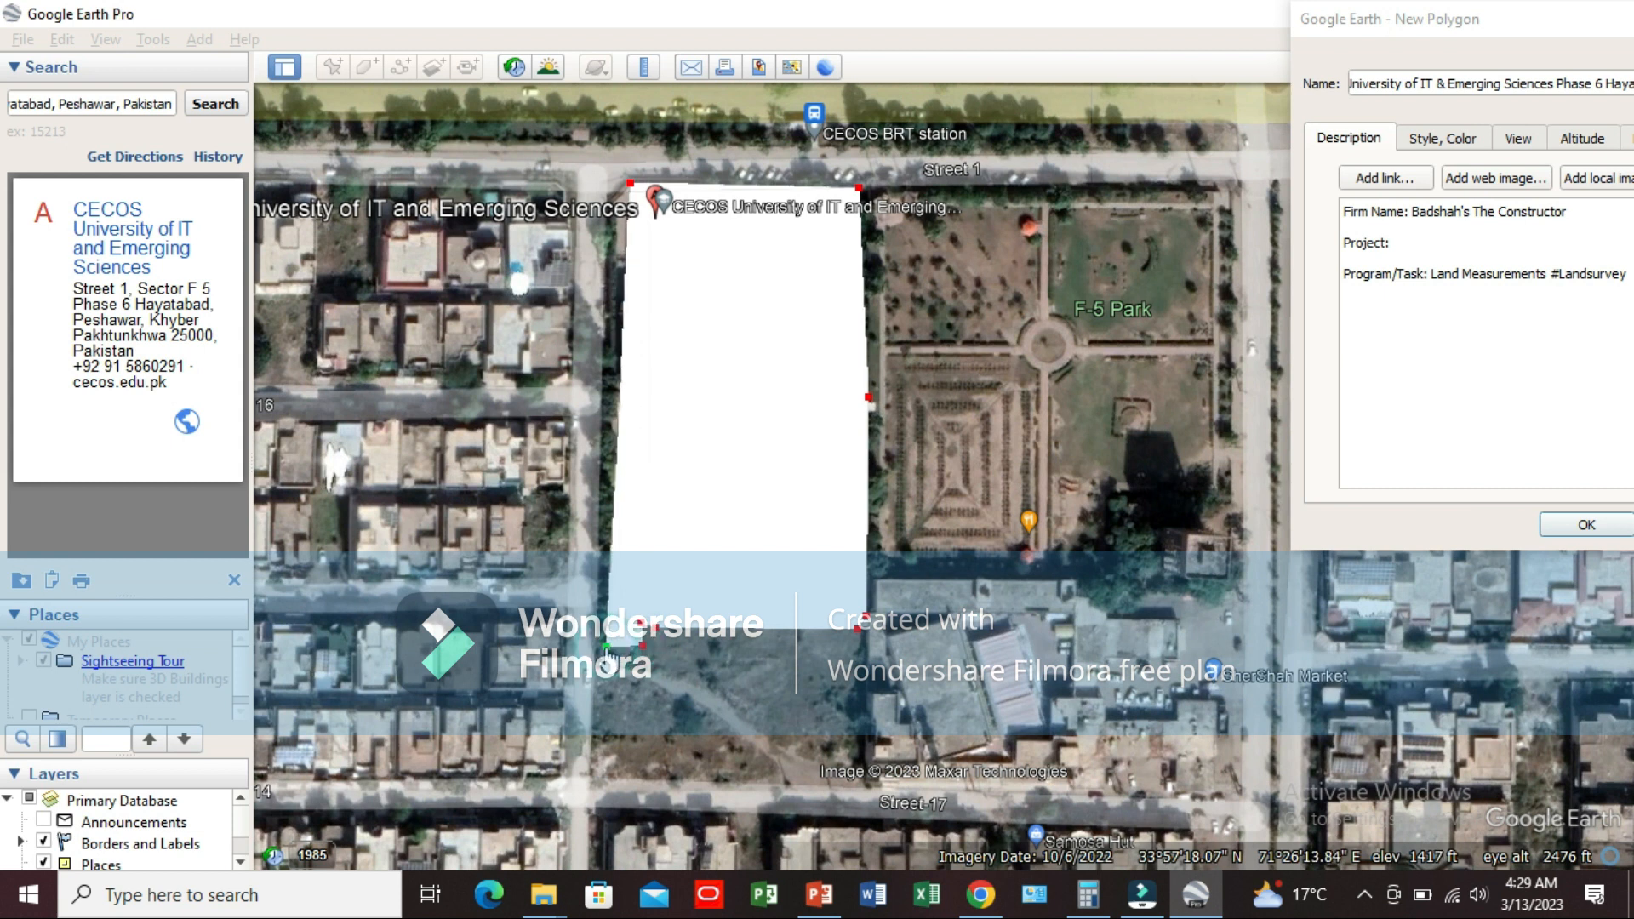
click(599, 640)
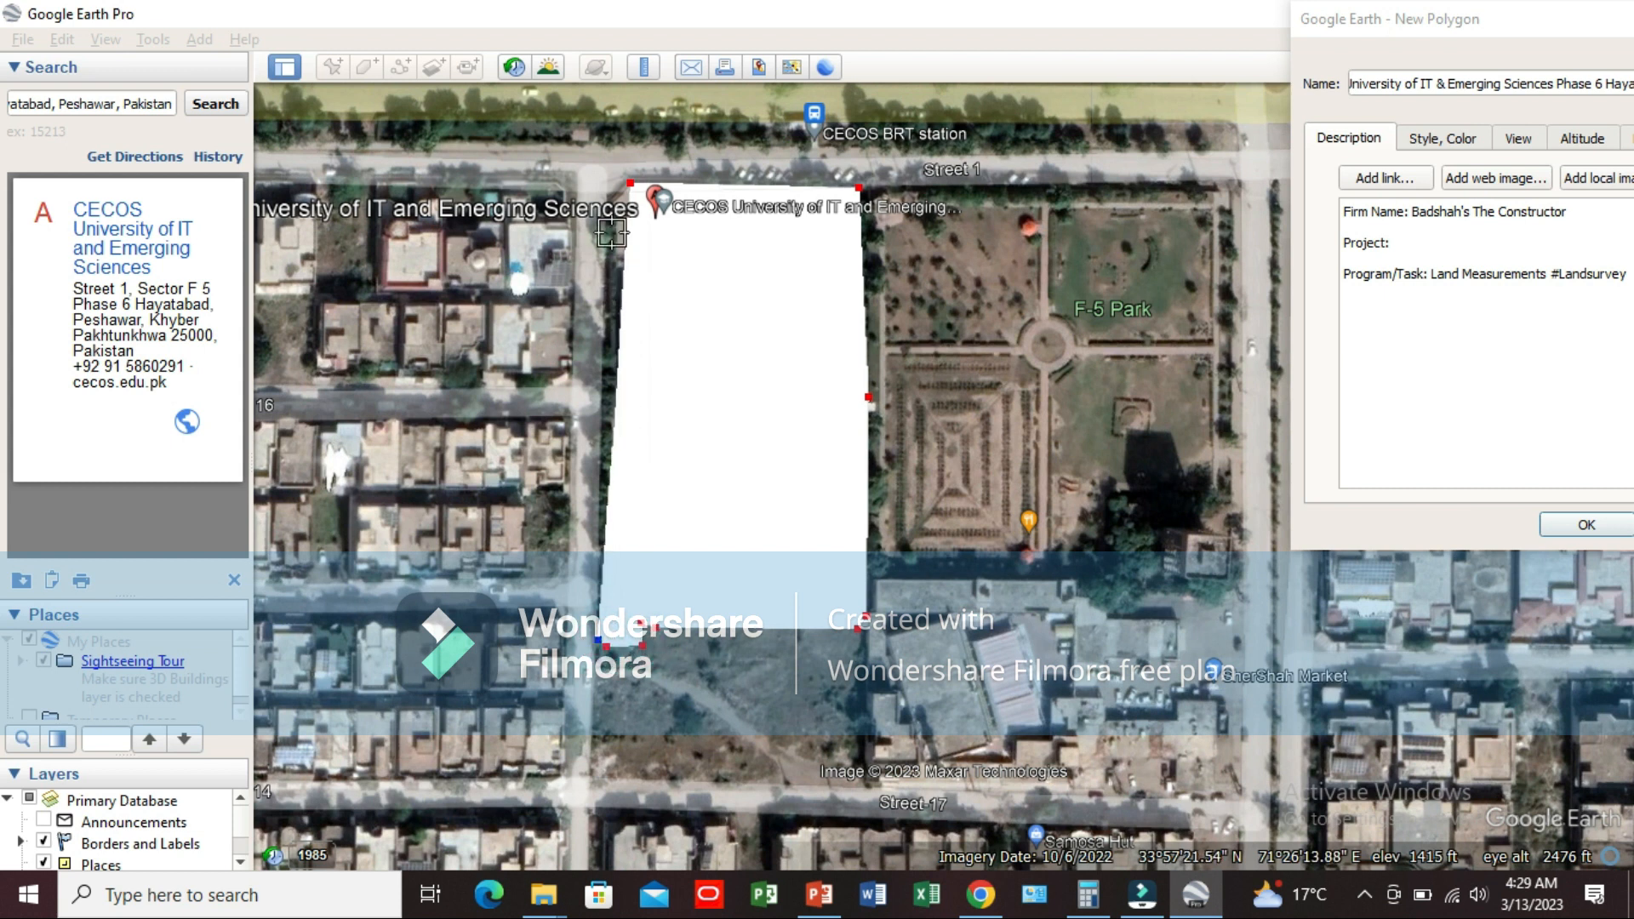
click(620, 187)
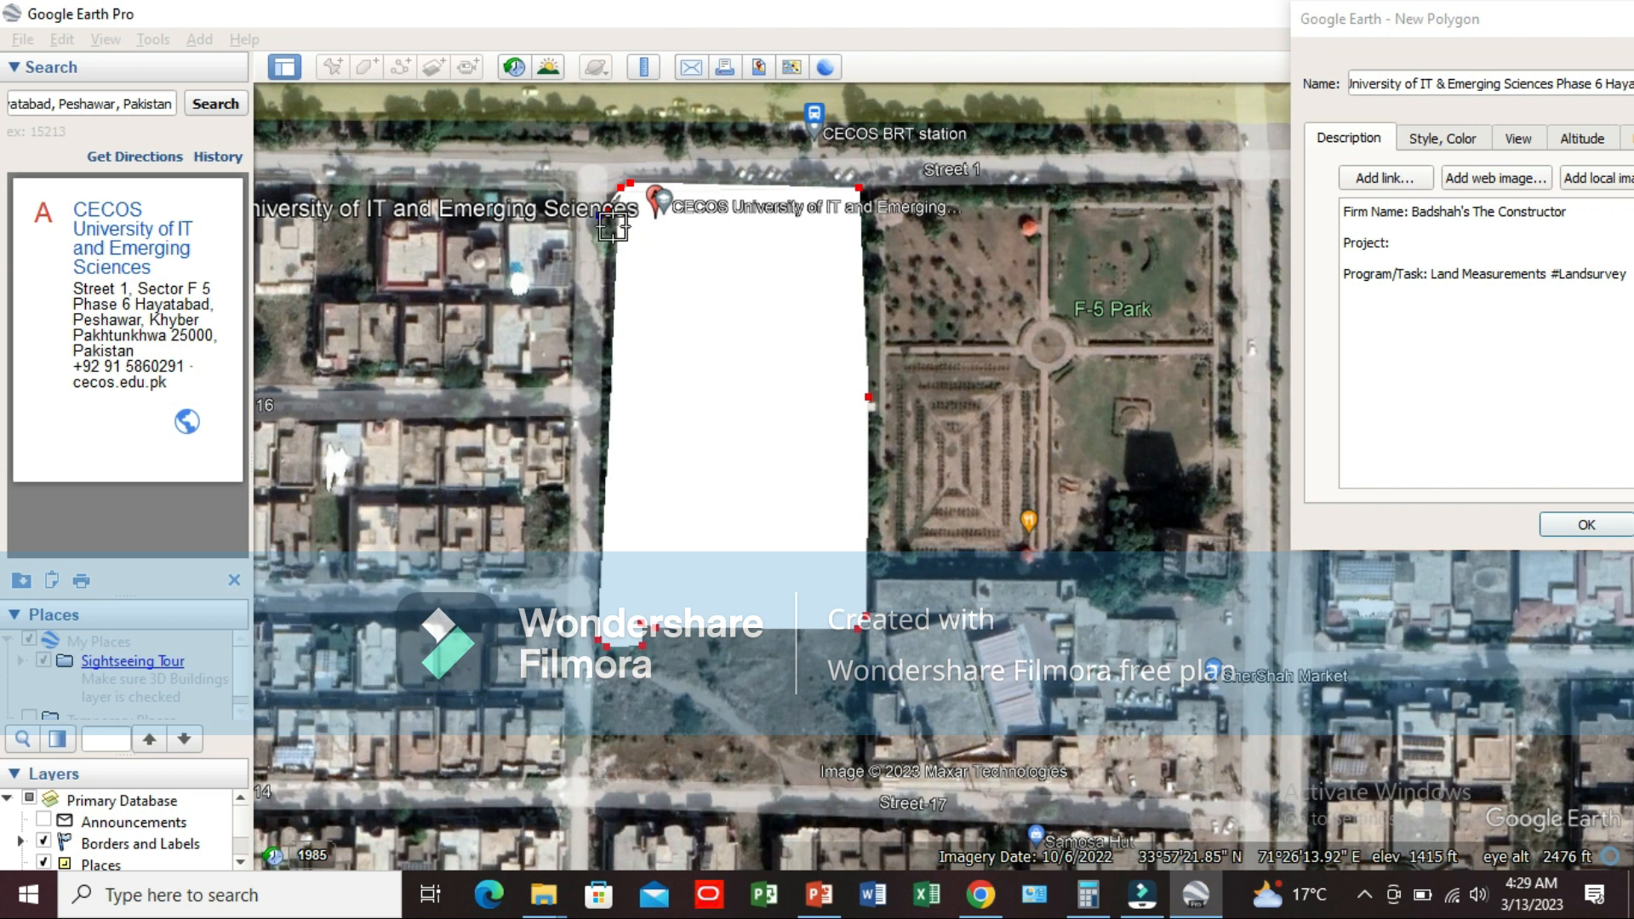
drag(621, 186, 613, 188)
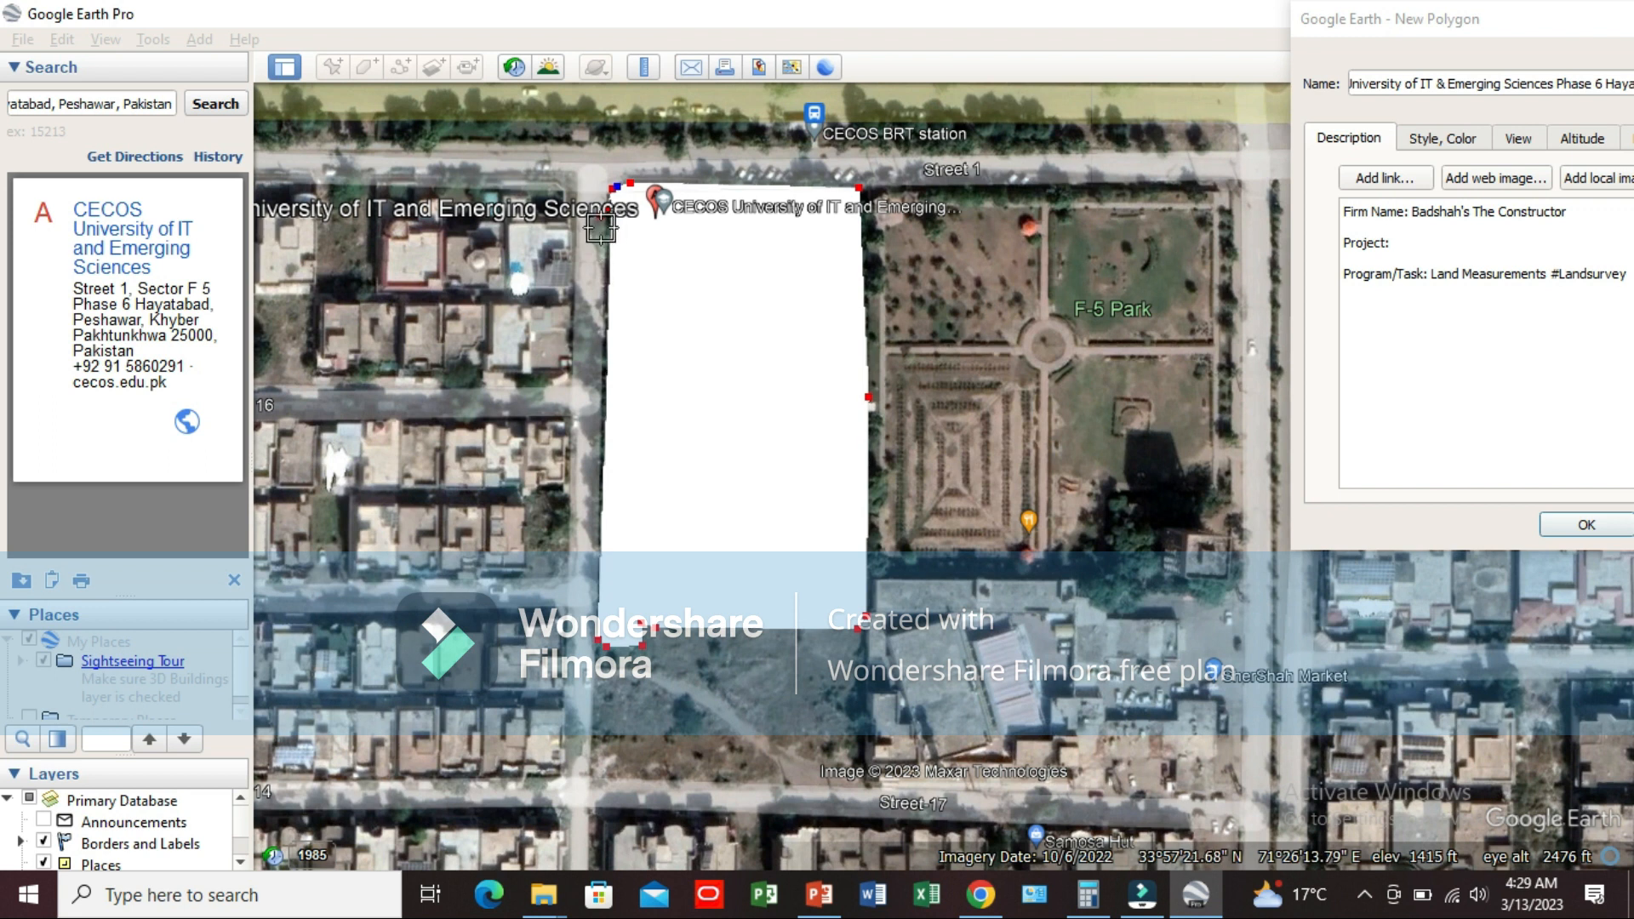
drag(618, 188, 603, 221)
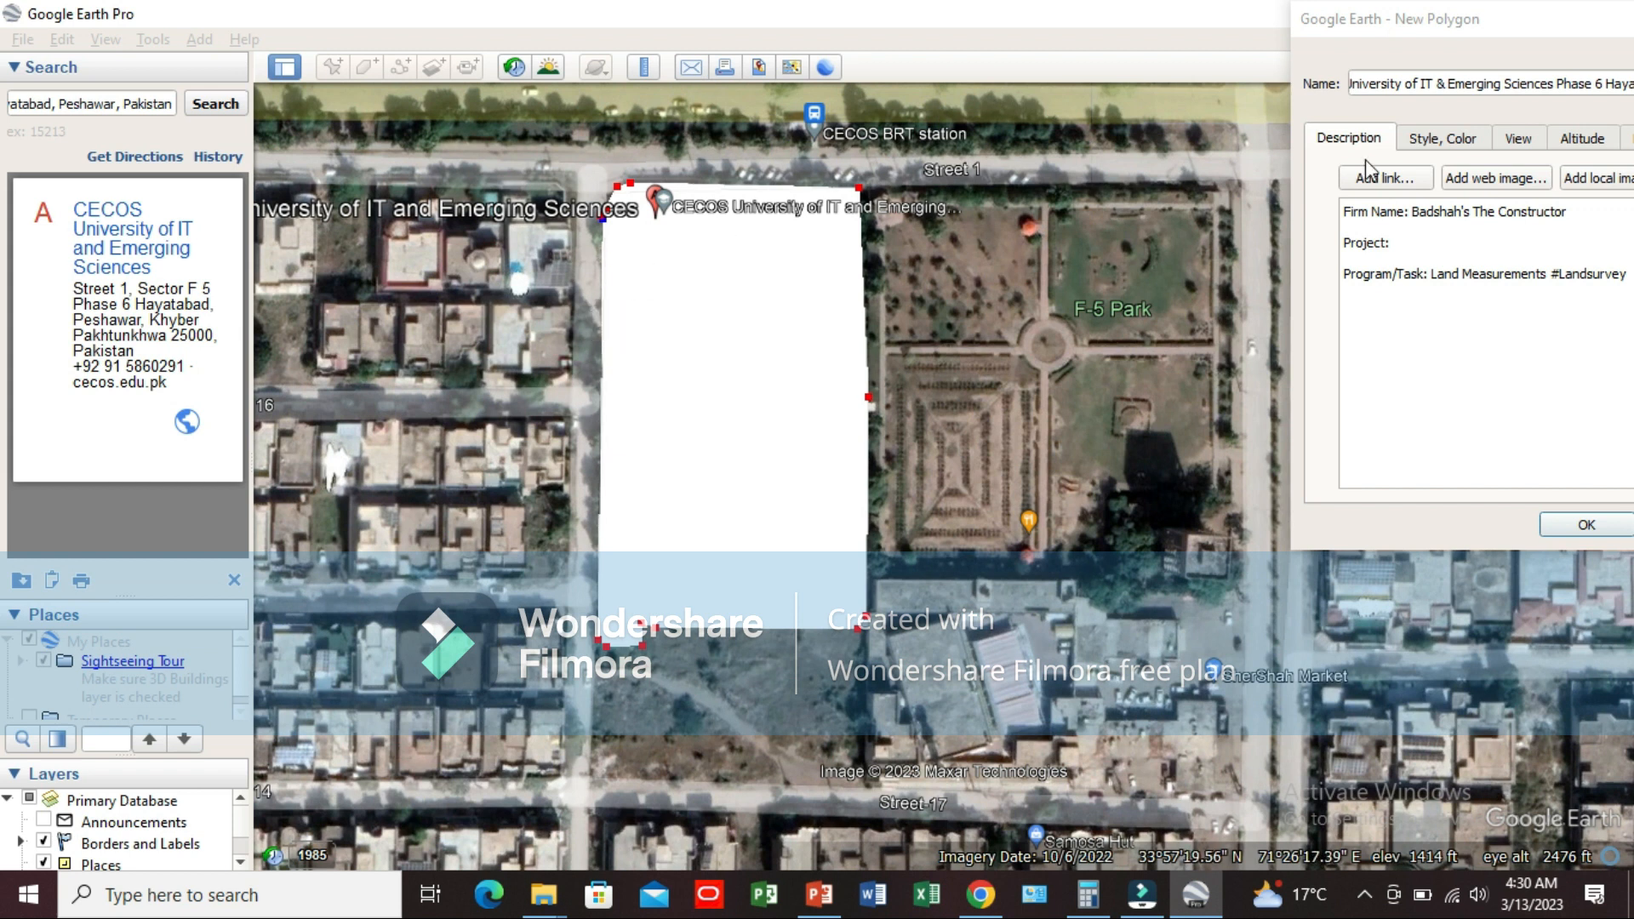
Step: Set the polygon's measurement units to Feet for the perimeter and Square Feet for the area
click(1551, 29)
drag(1361, 38, 1022, 38)
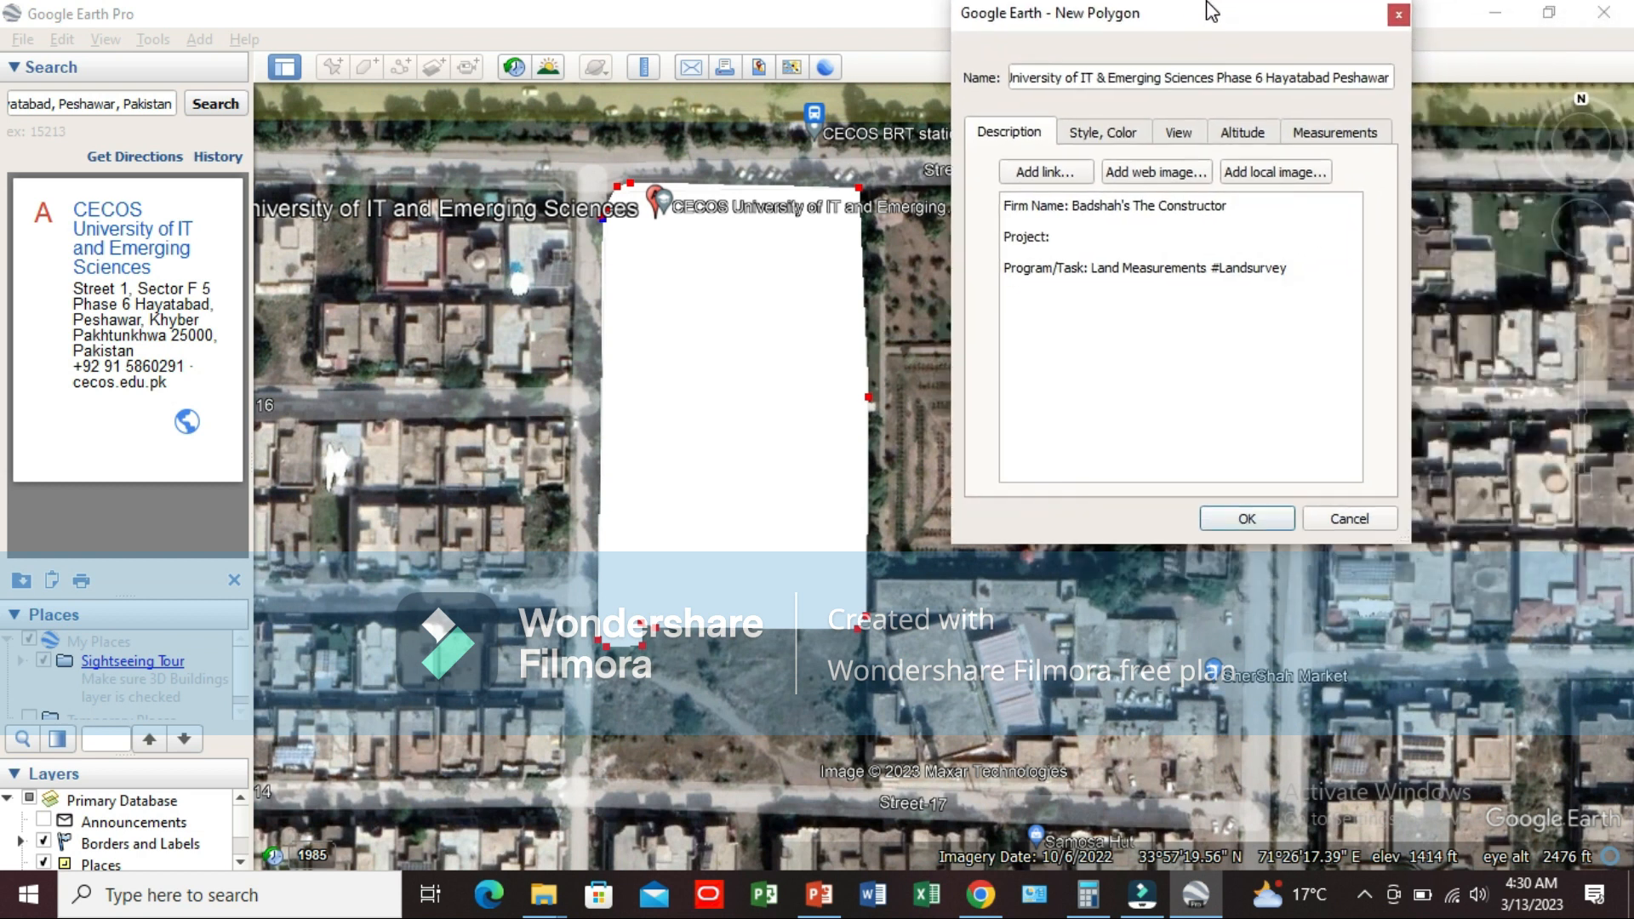
click(1356, 147)
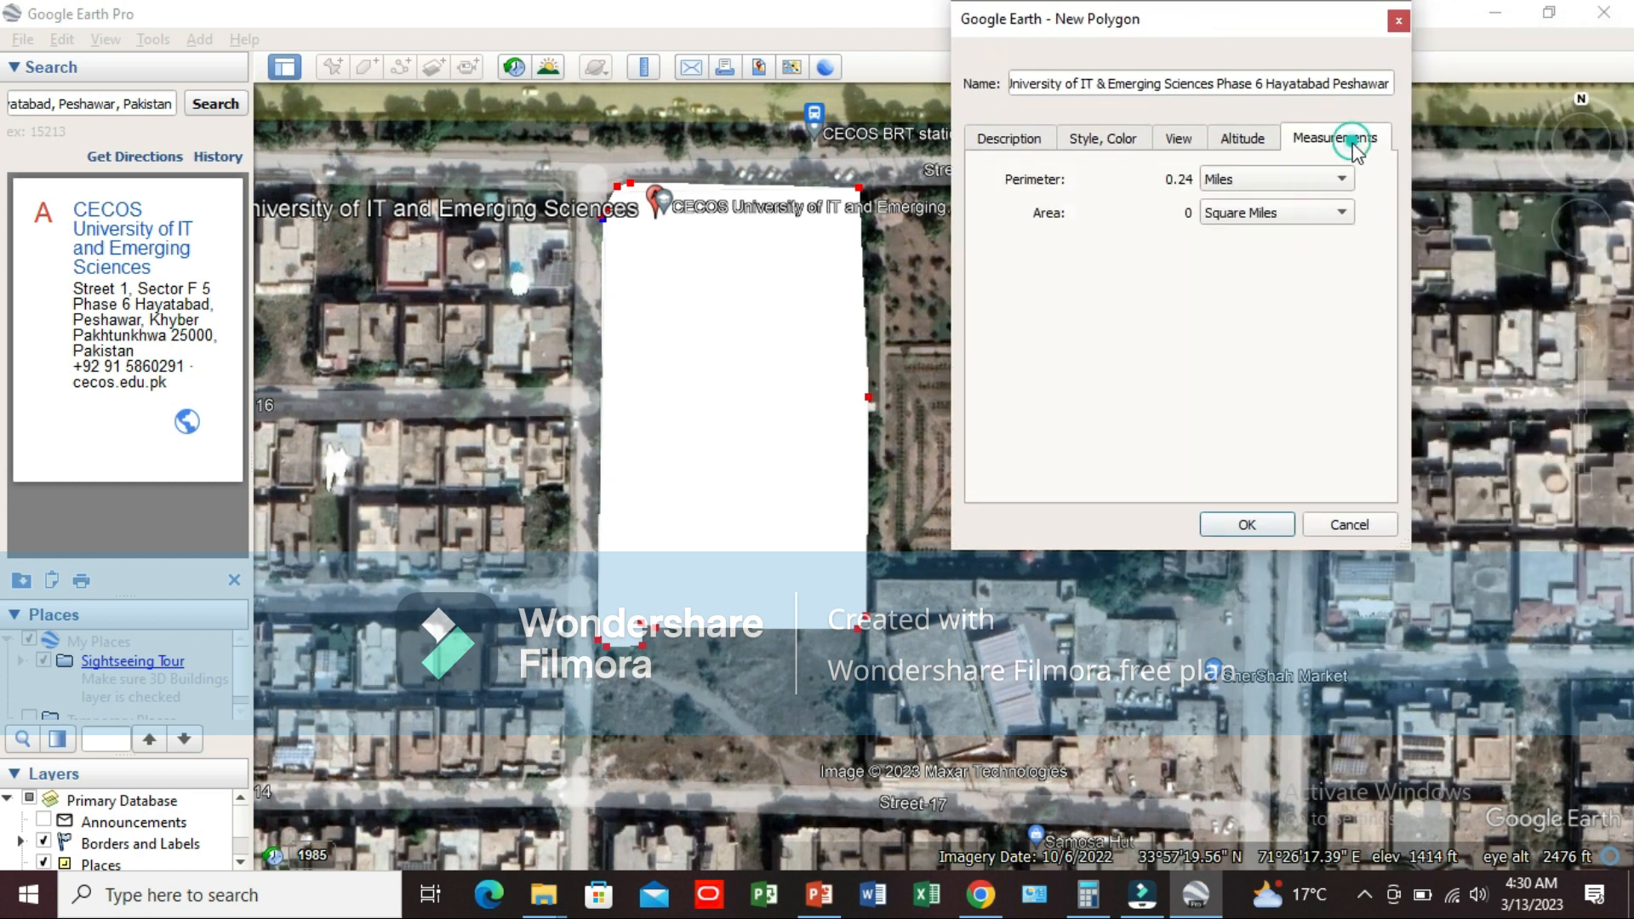
click(1234, 174)
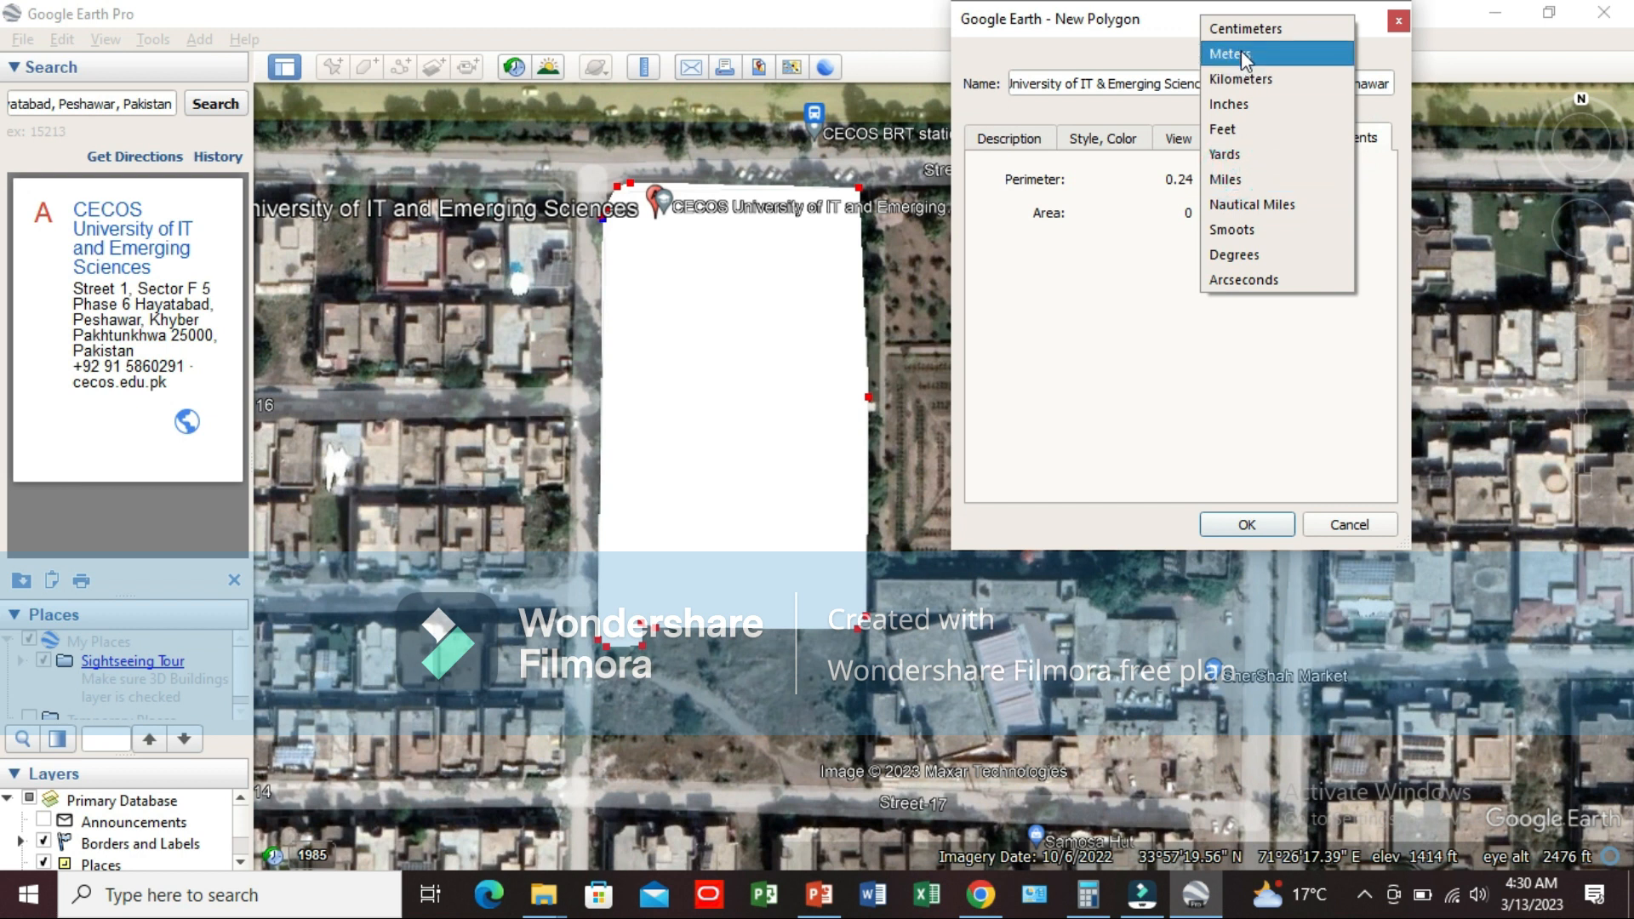
click(1238, 128)
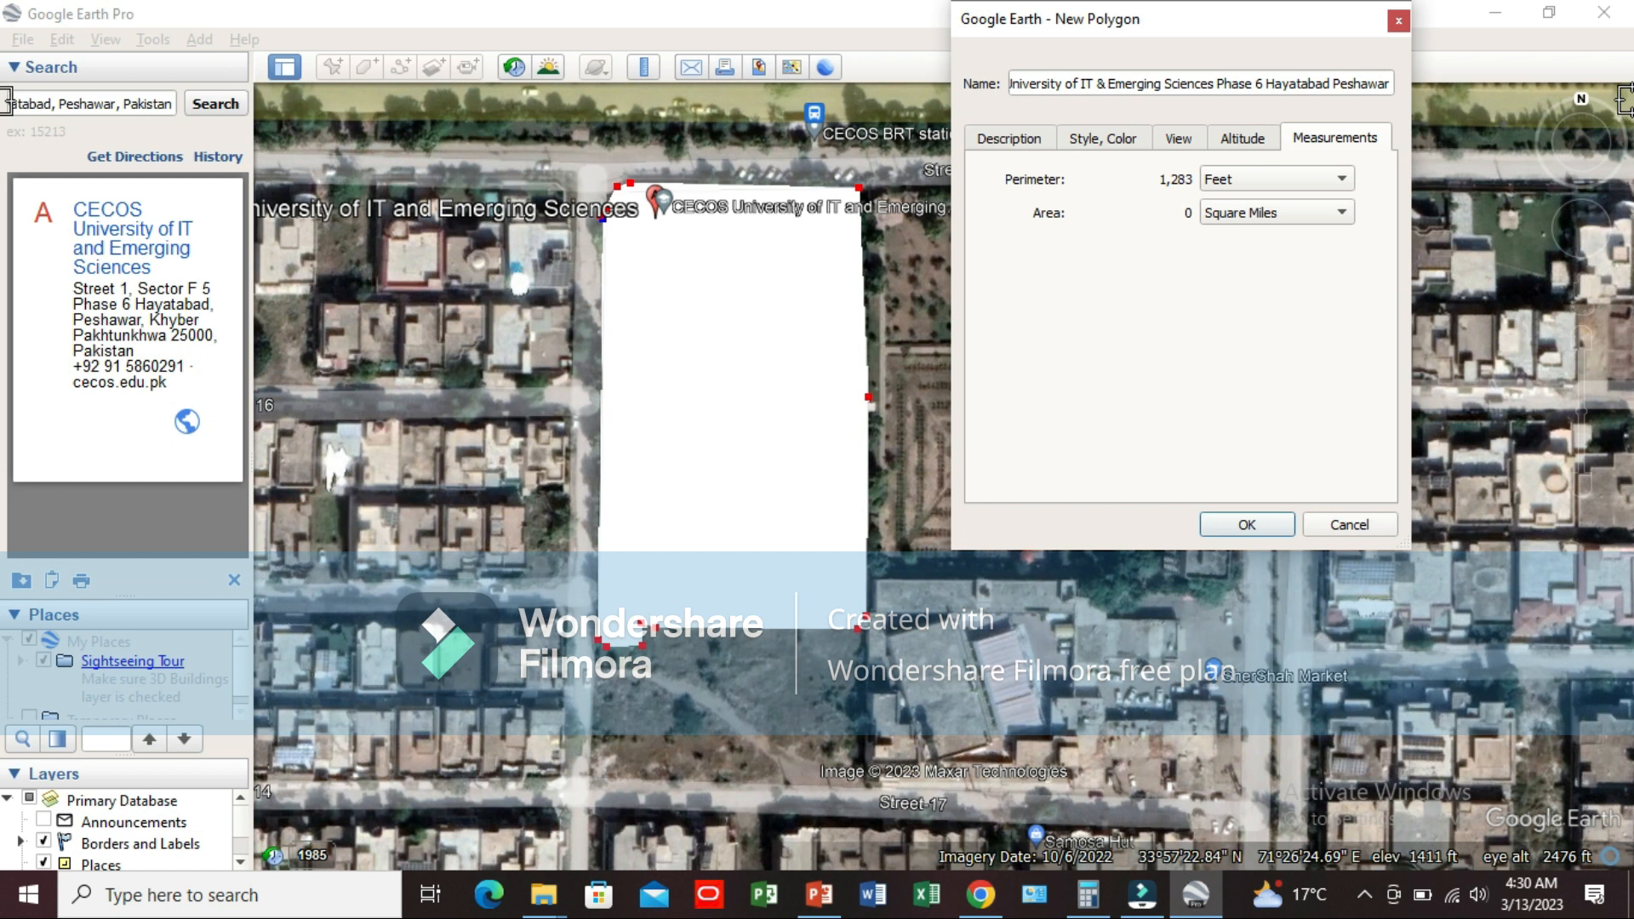
click(1306, 223)
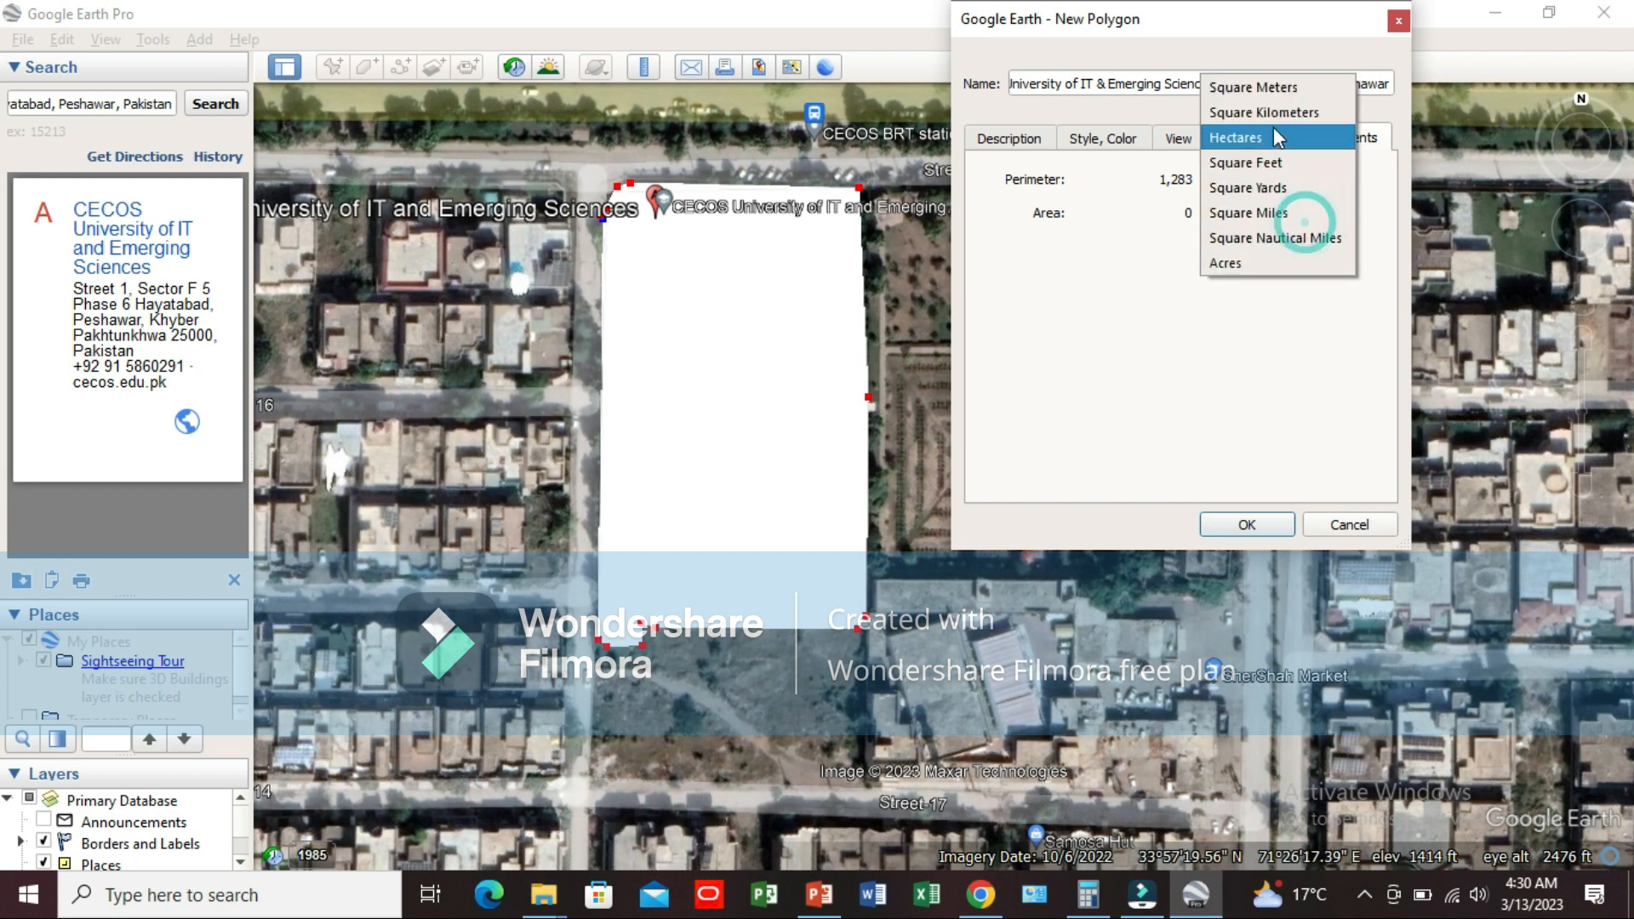
click(1267, 169)
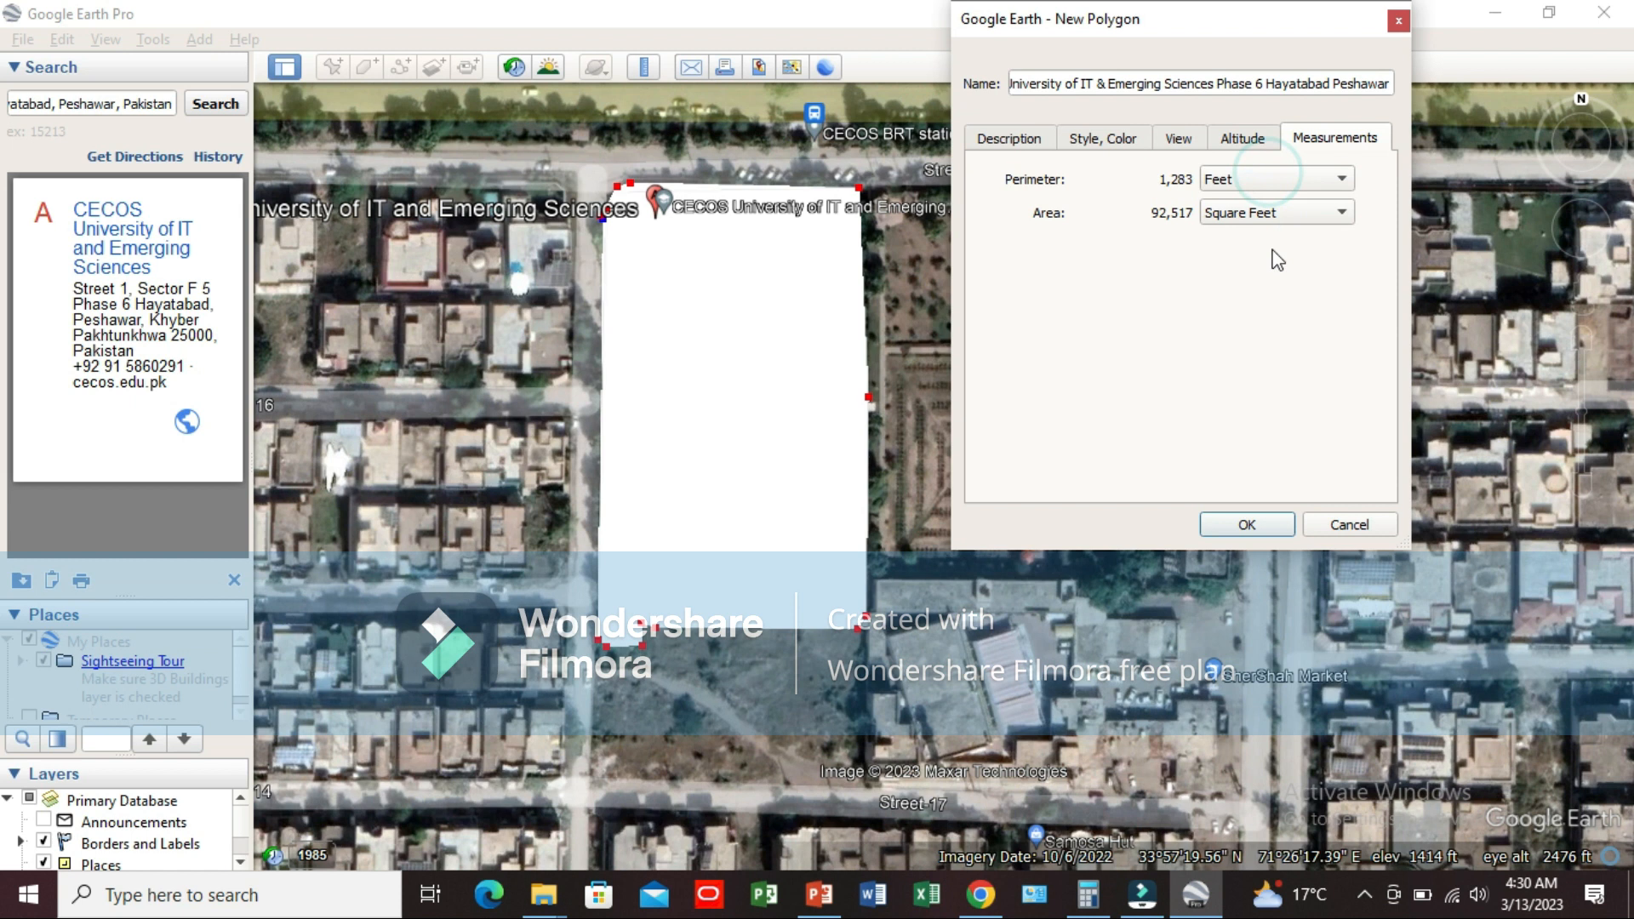
Step: Check the polygon's area in Square Meters and return the area unit to Square Feet
click(1273, 213)
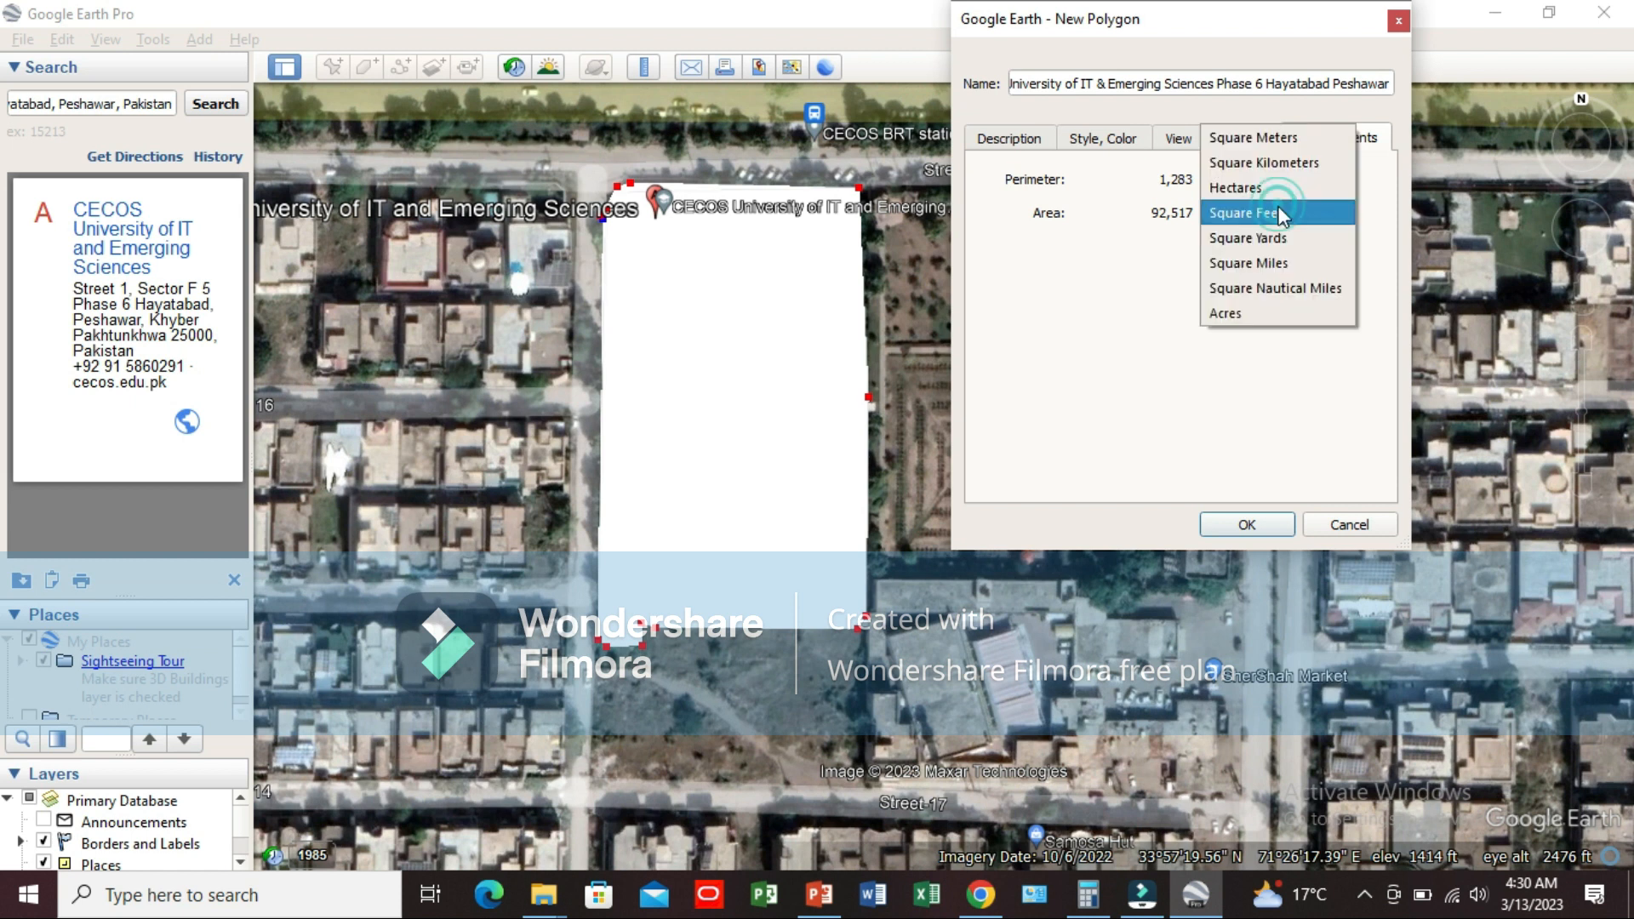
click(1258, 138)
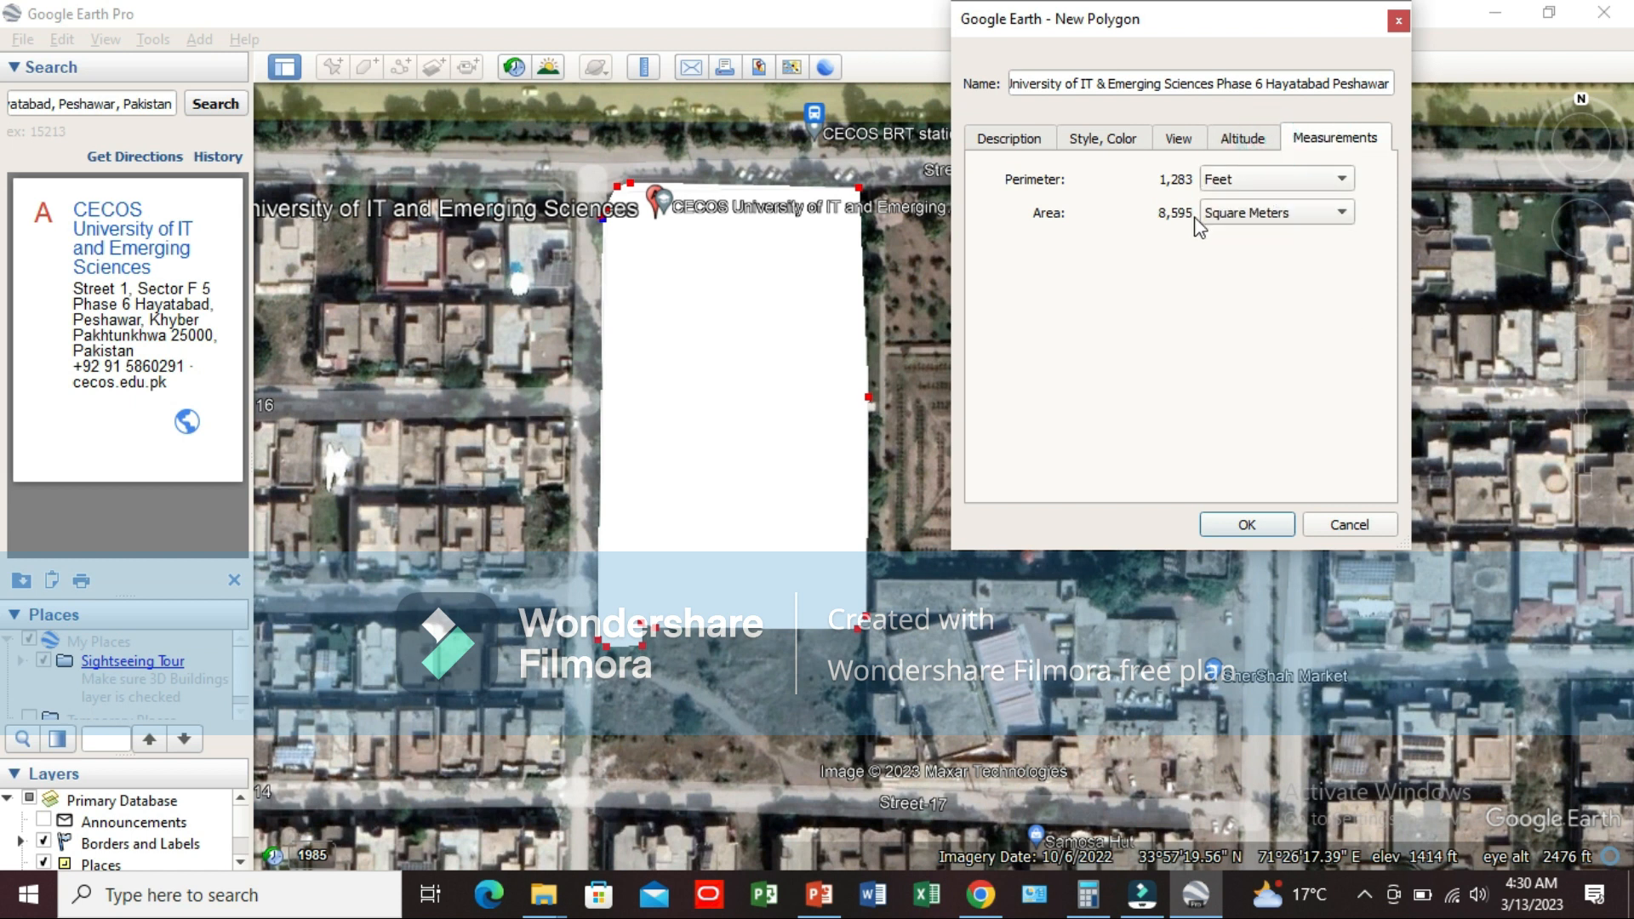
click(1219, 217)
click(1242, 287)
drag(1189, 26, 1243, 24)
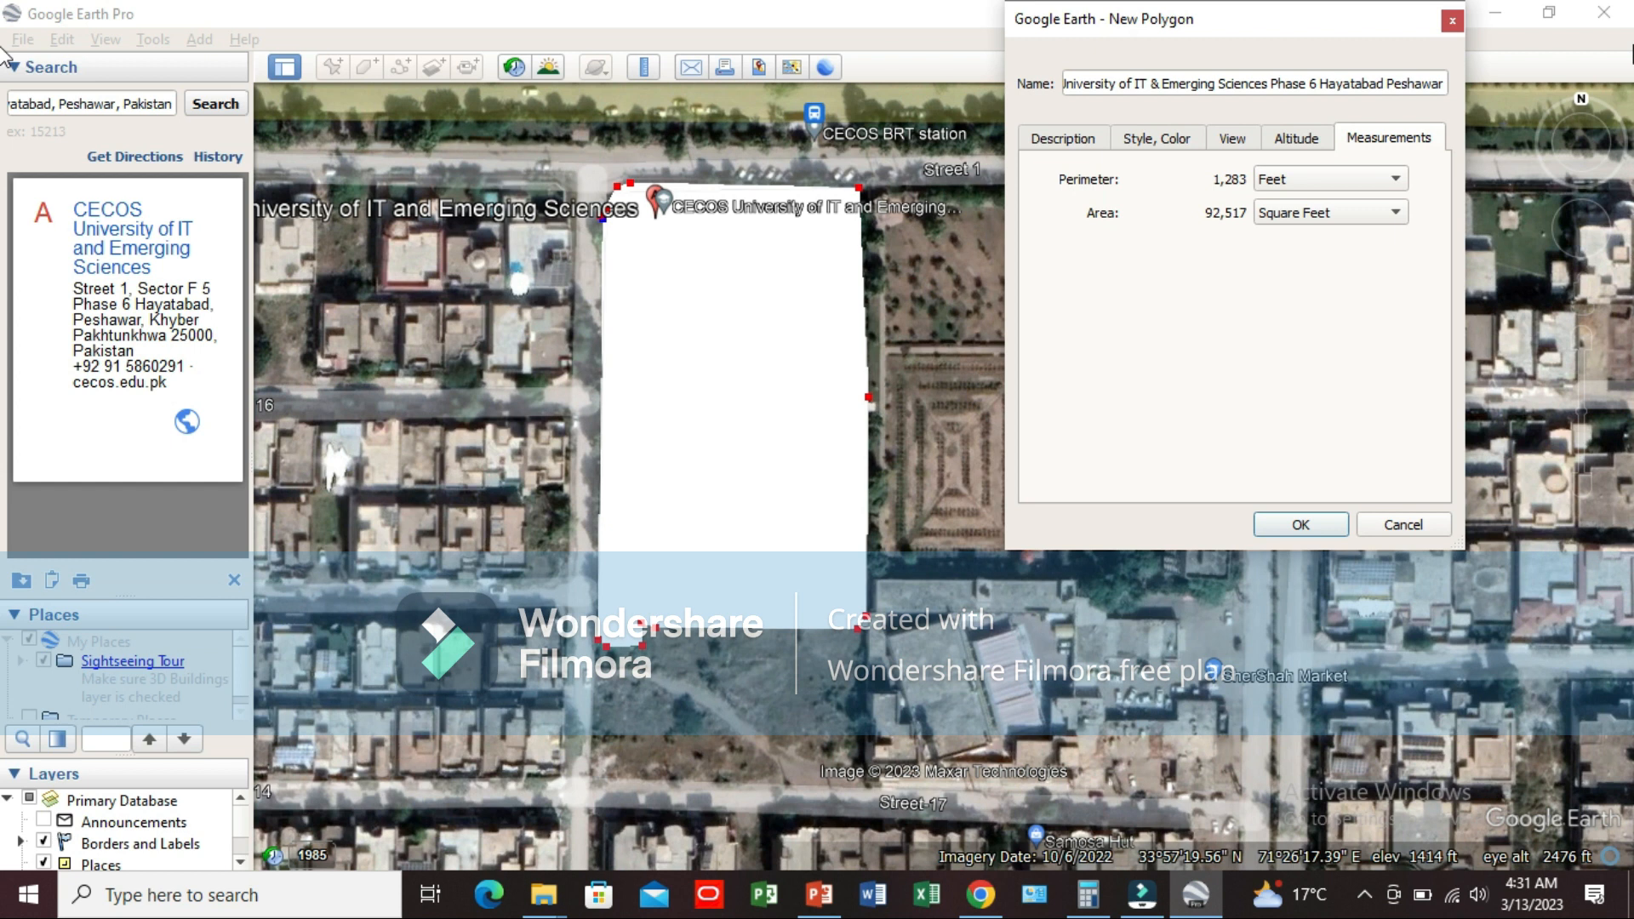
Step: Switch to the CECOS UNIVERSITY presentation in PowerPoint and open slide 2 with the land measurement calculations
key(alt+Tab)
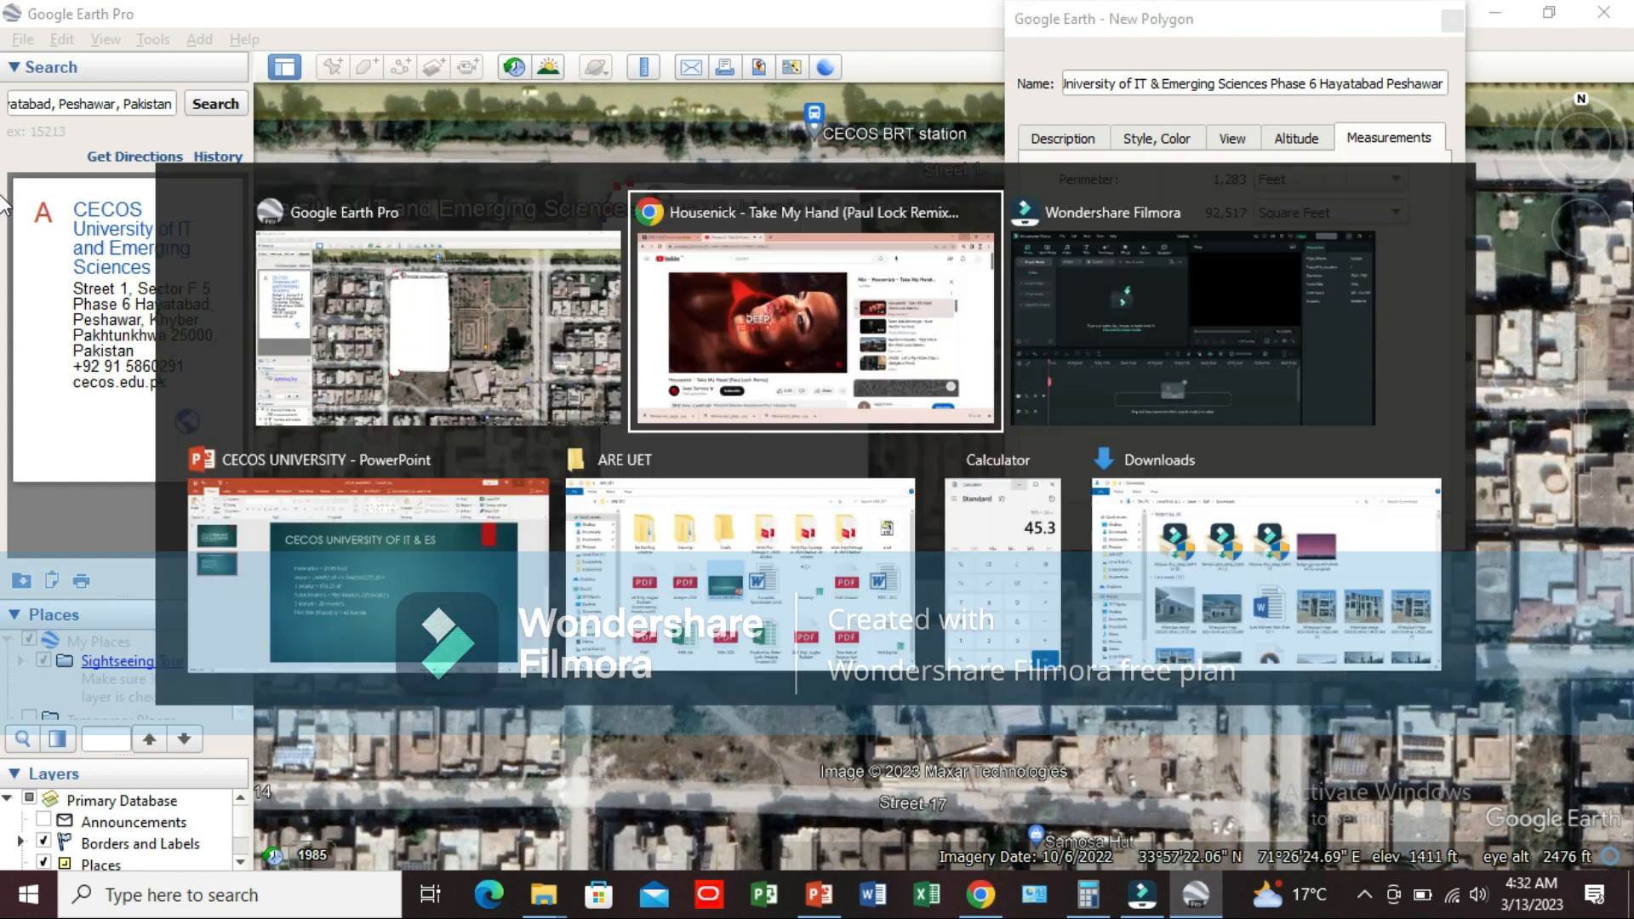
key(alt+Tab)
key(alt+Tab)
key(alt+Tab)
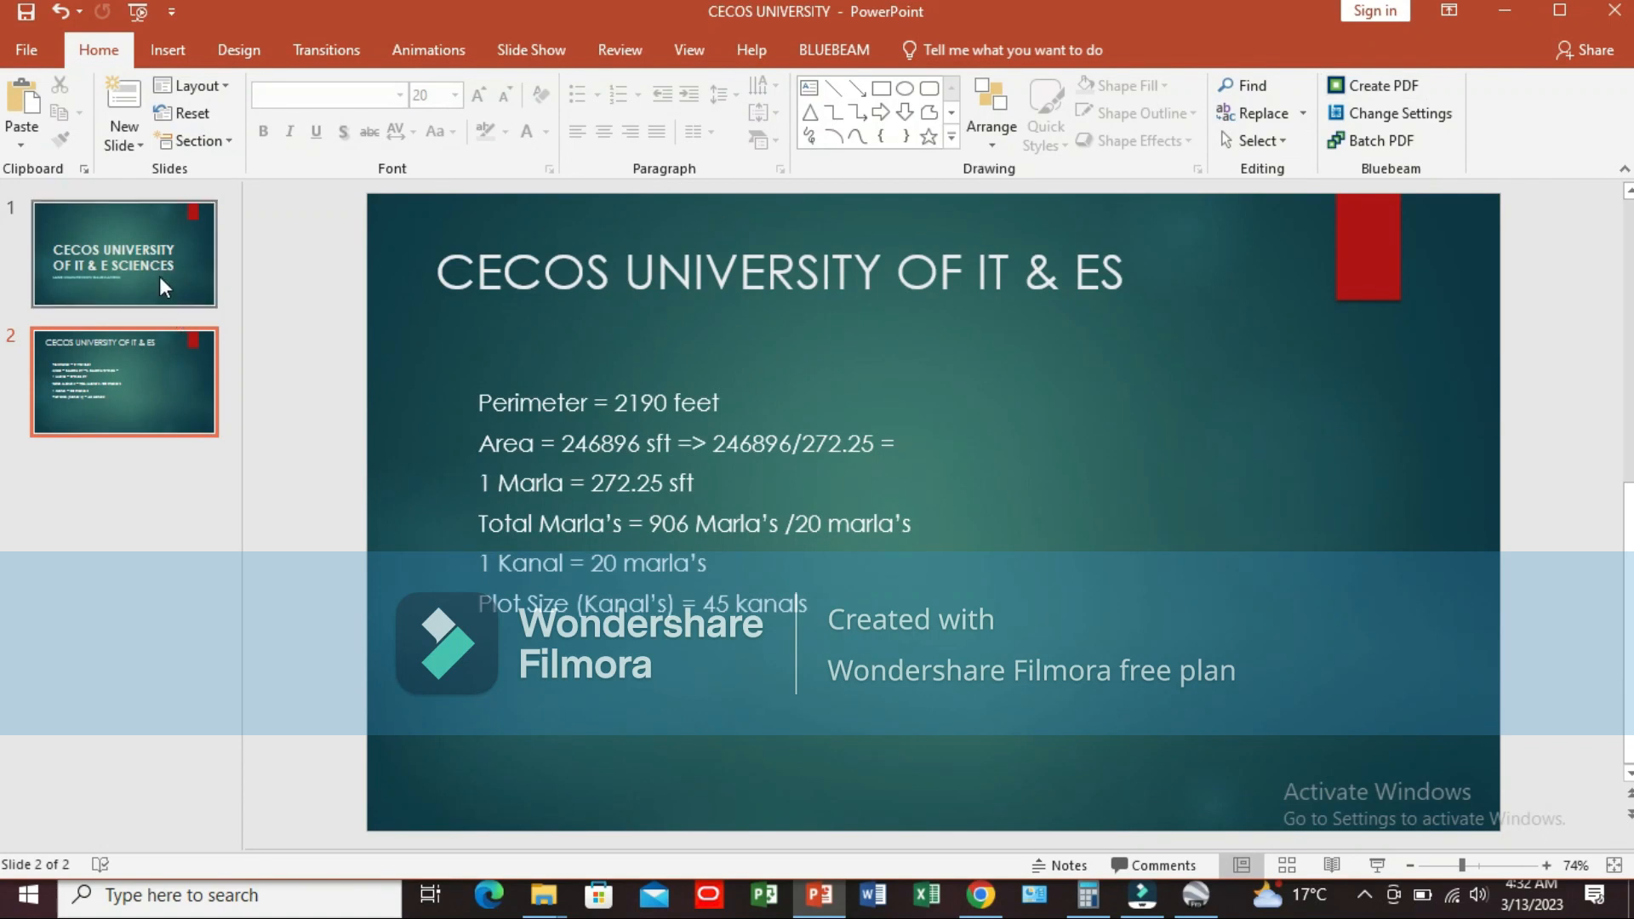
click(160, 276)
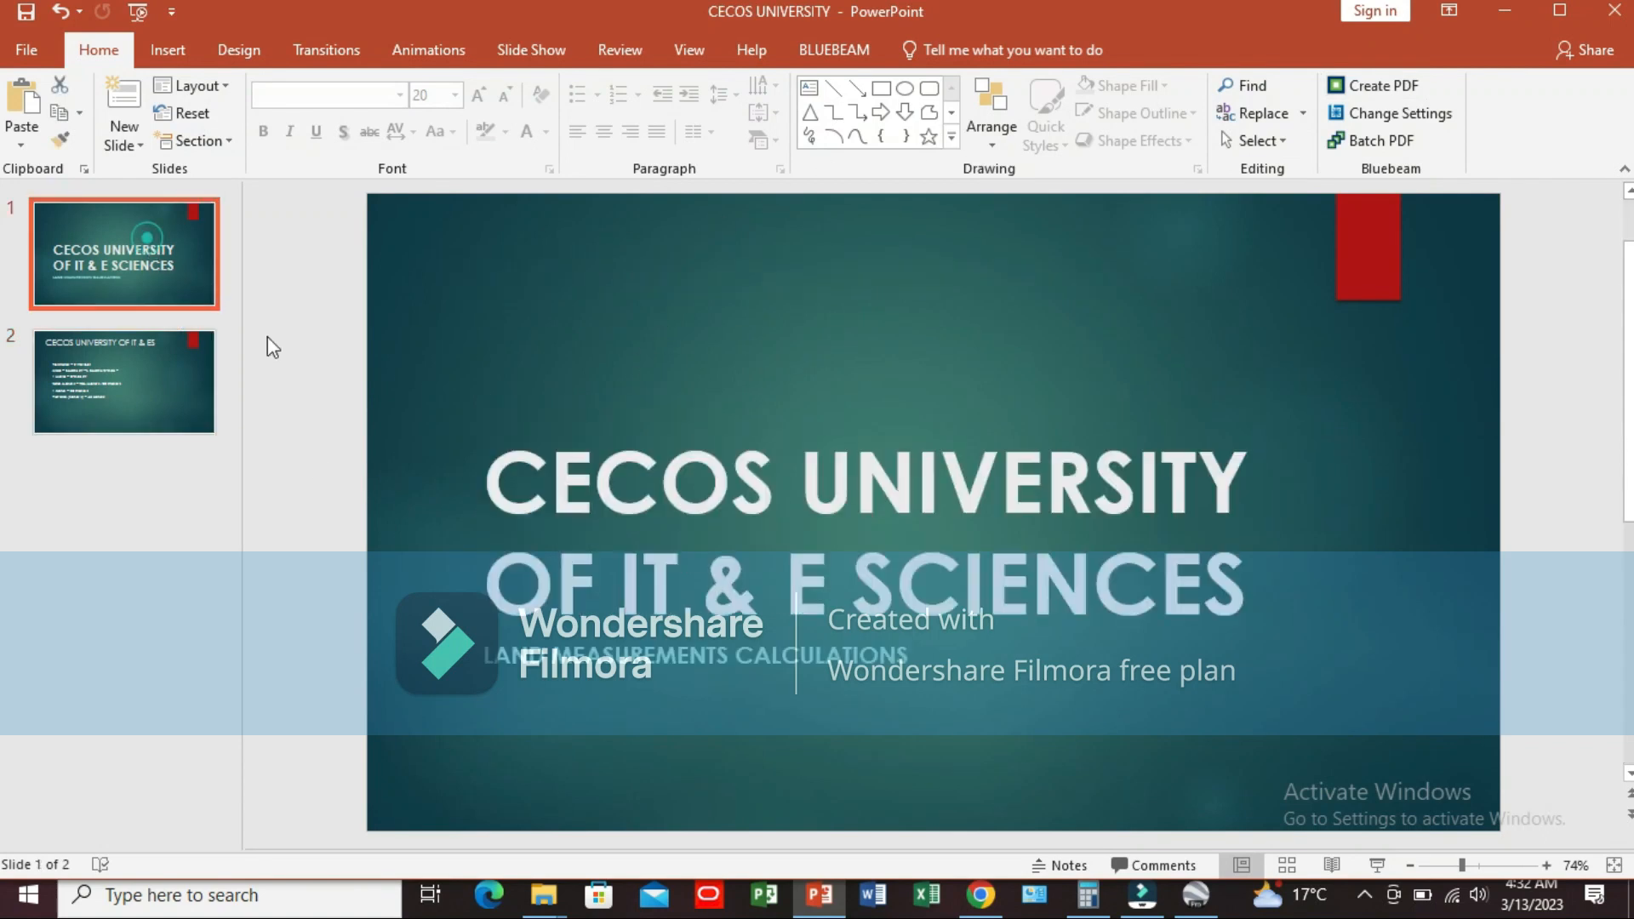
click(124, 374)
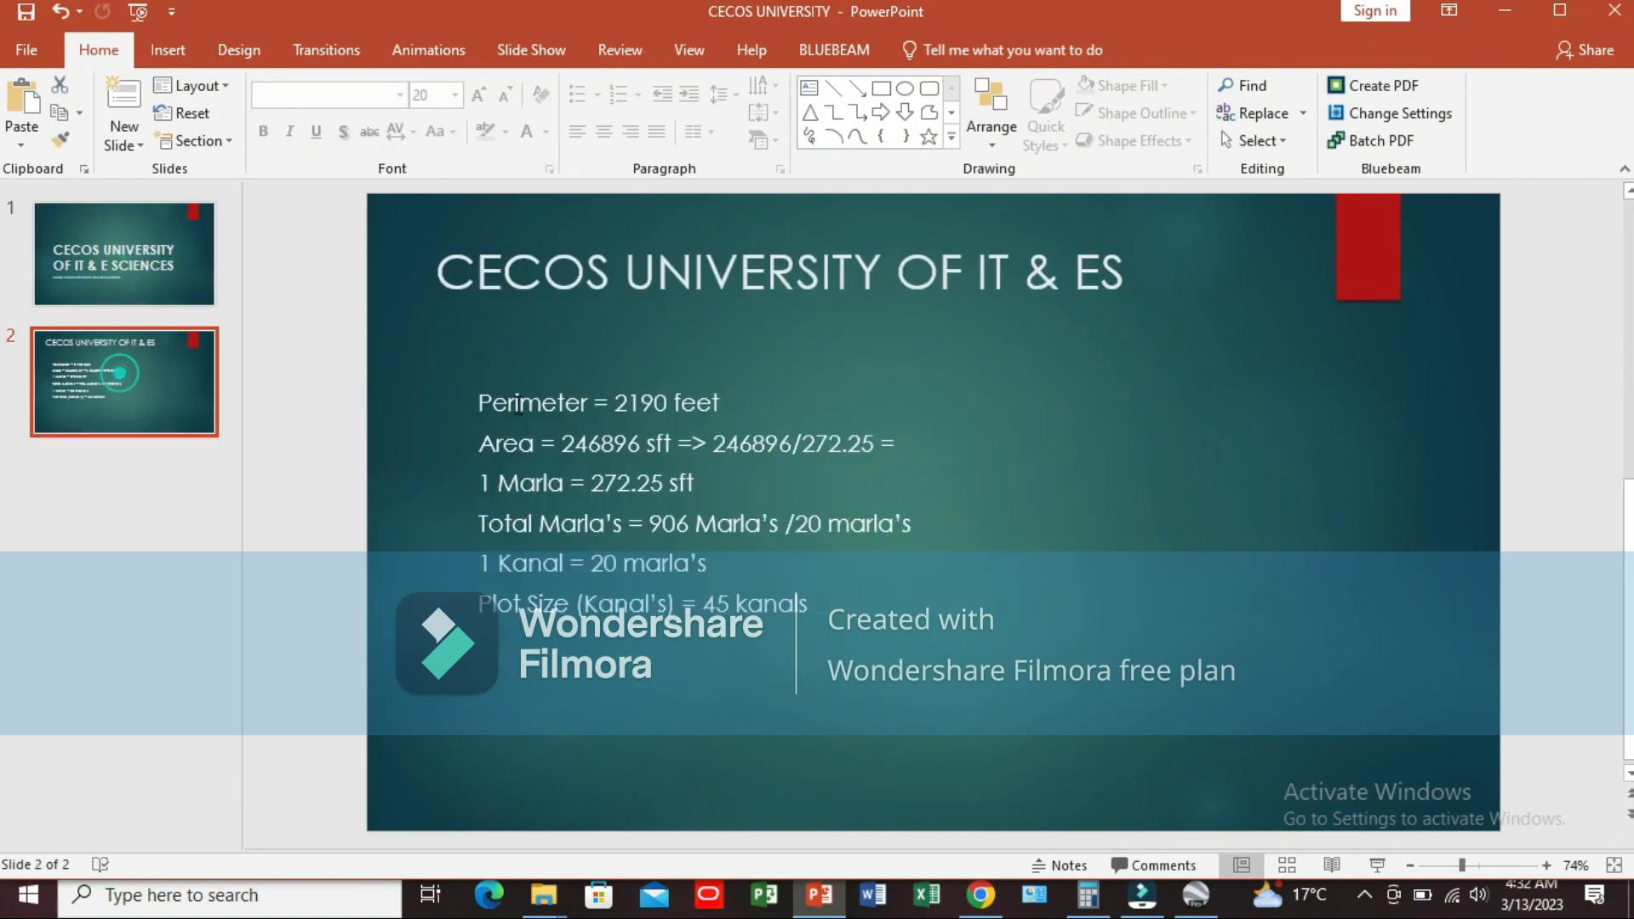
Step: Replace the perimeter value on slide 2 with the polygon's measurement of 1283 feet
click(671, 409)
key(alt+Tab)
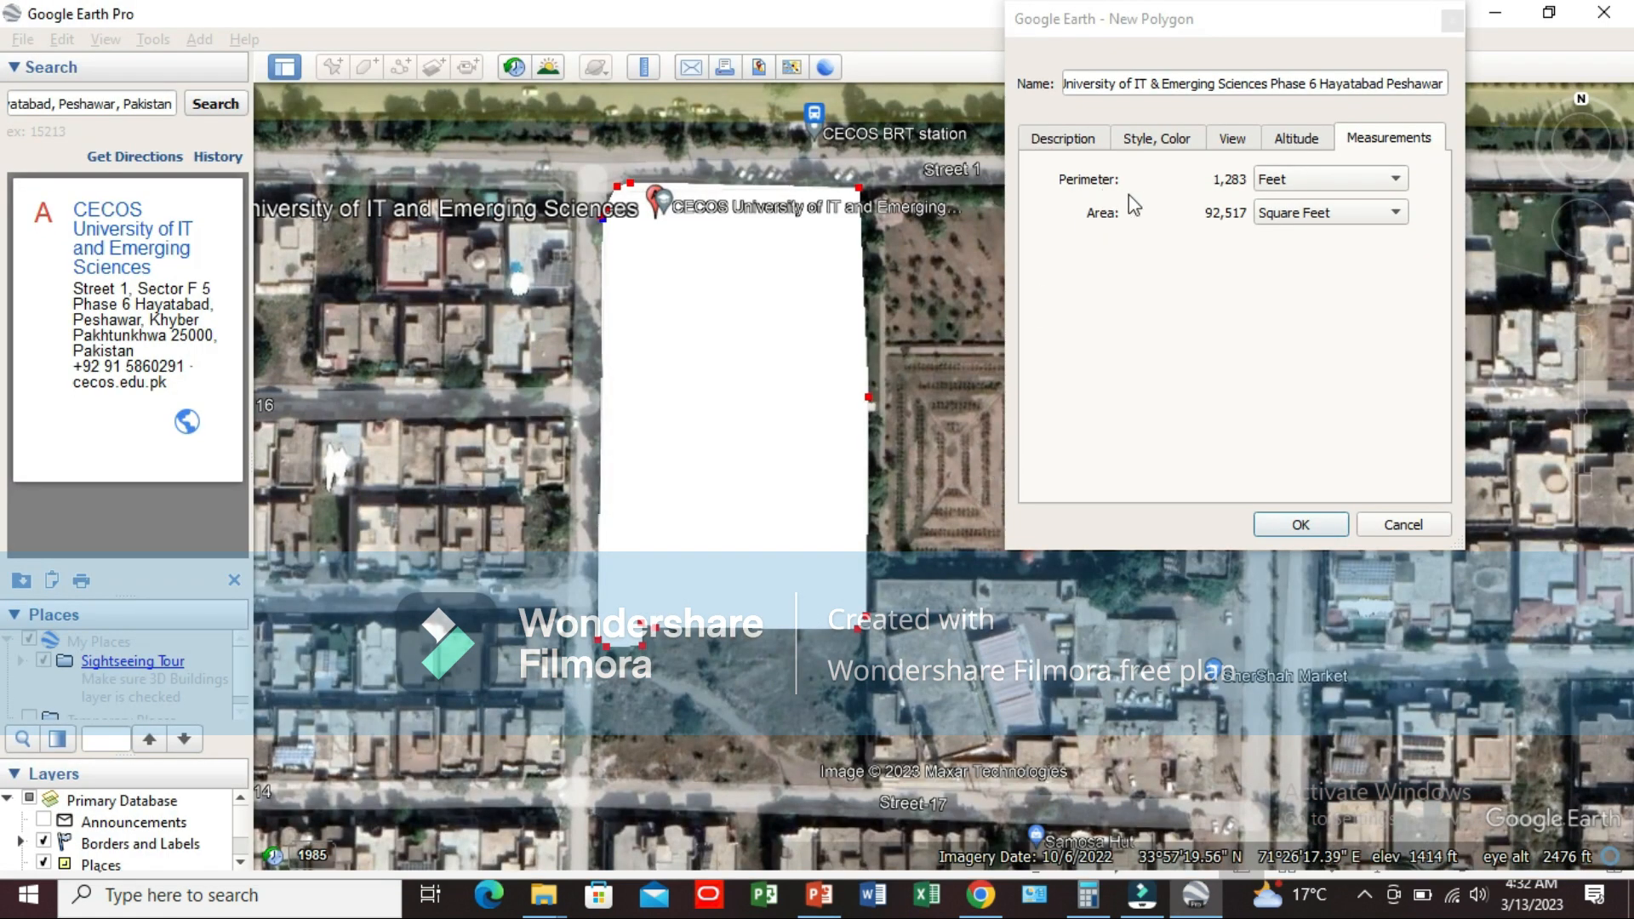
key(alt+Tab)
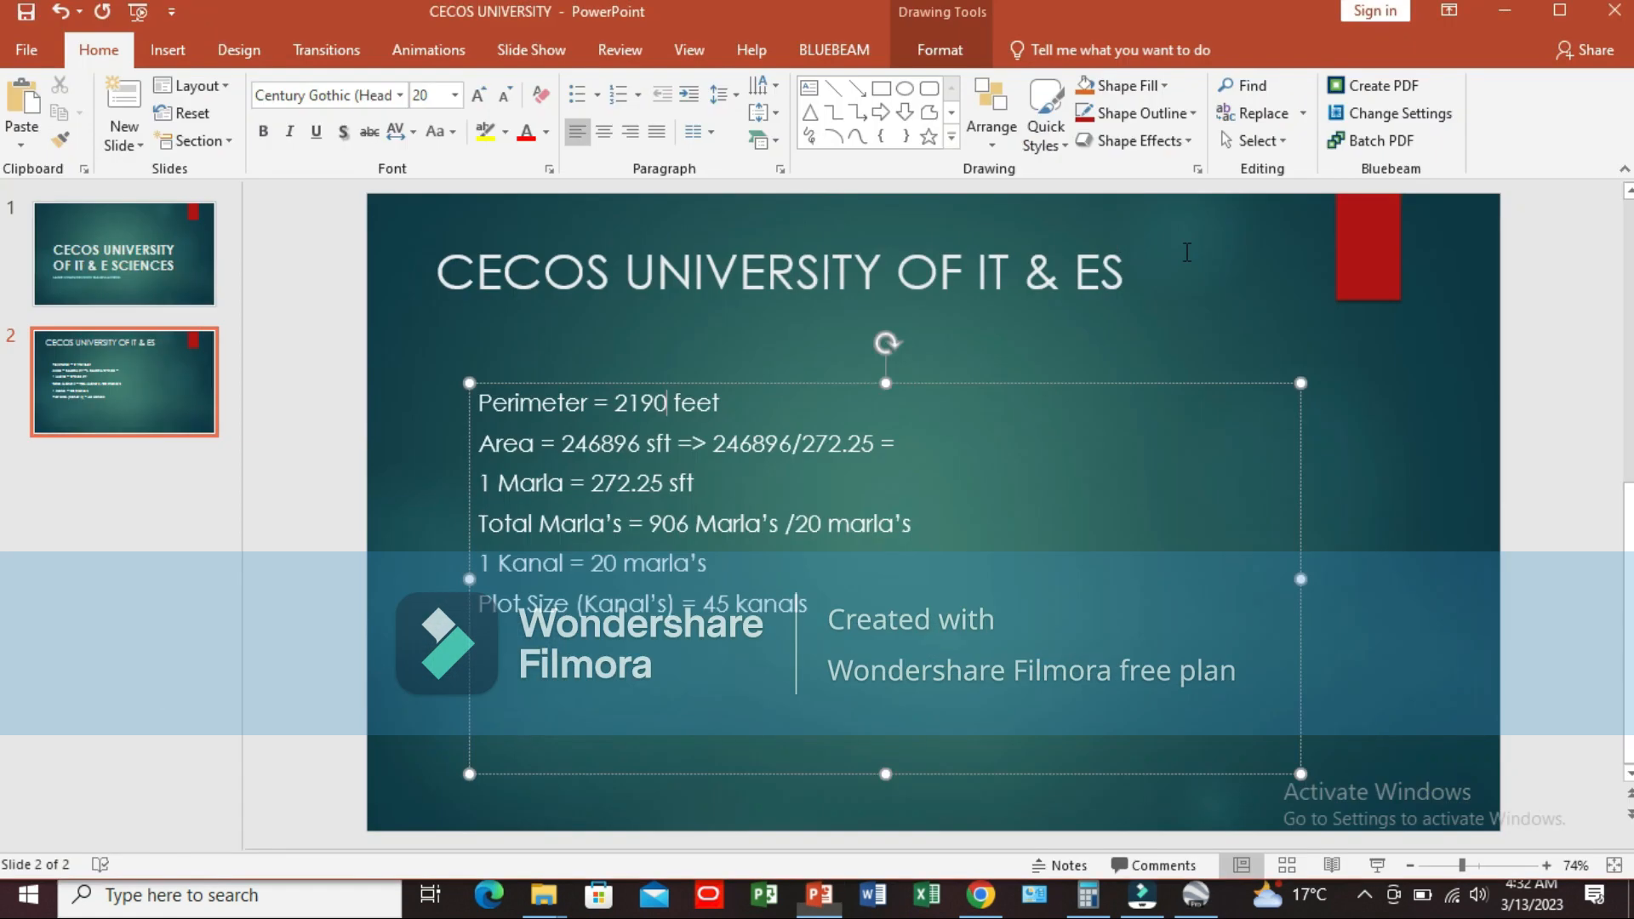
key(BackSpace)
key(BackSpace)
key(BackSpace)
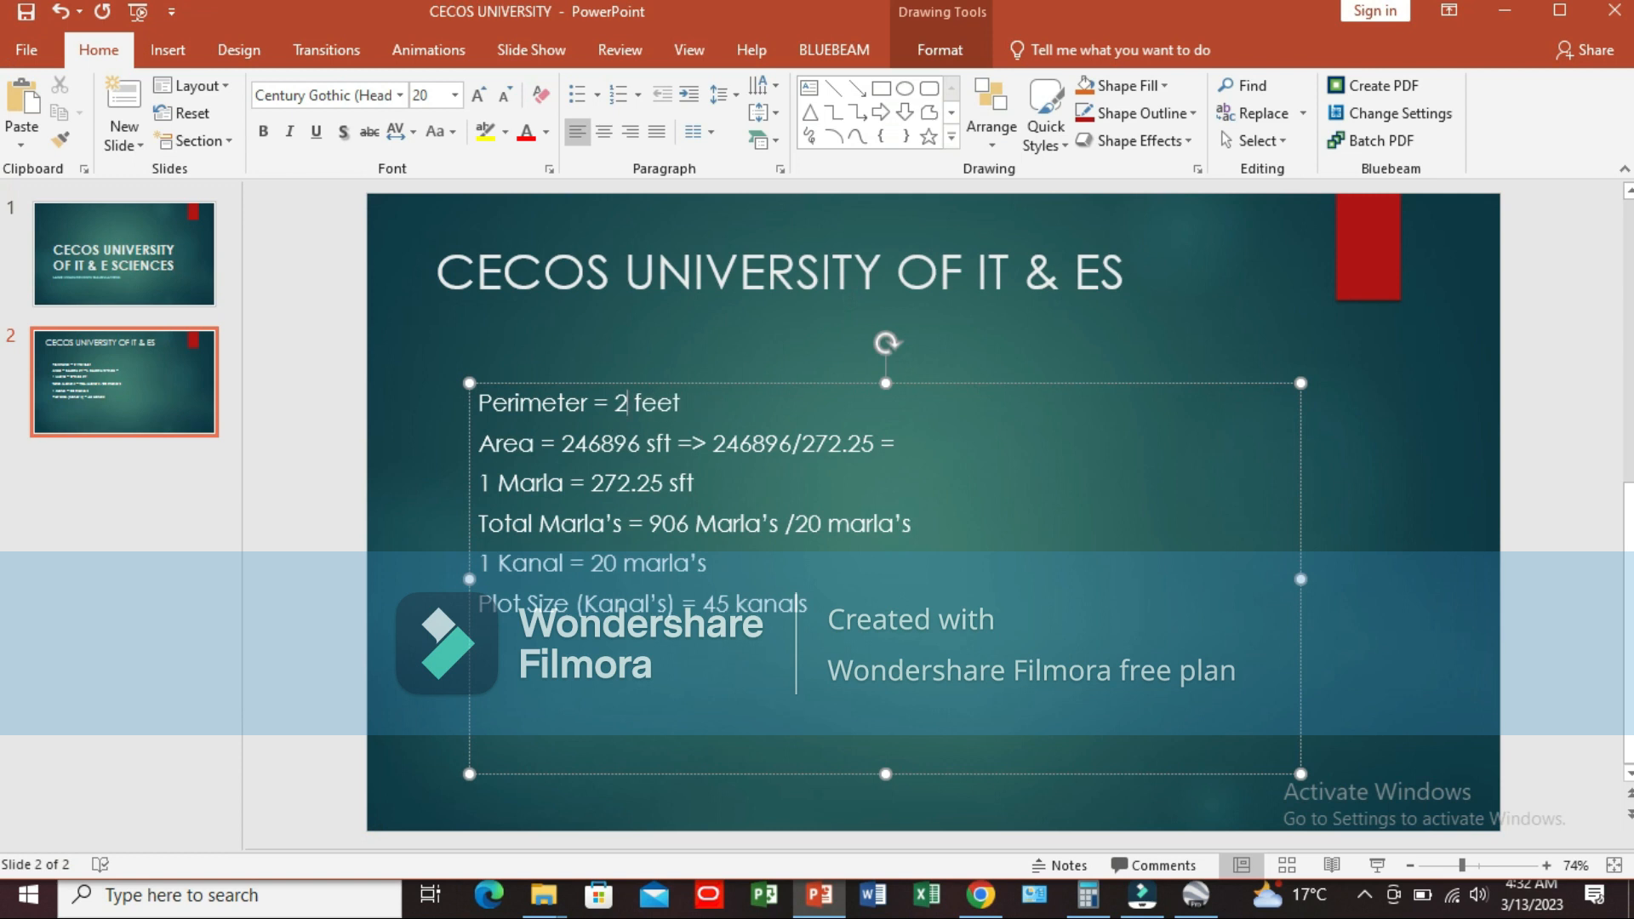
key(BackSpace)
text(1283)
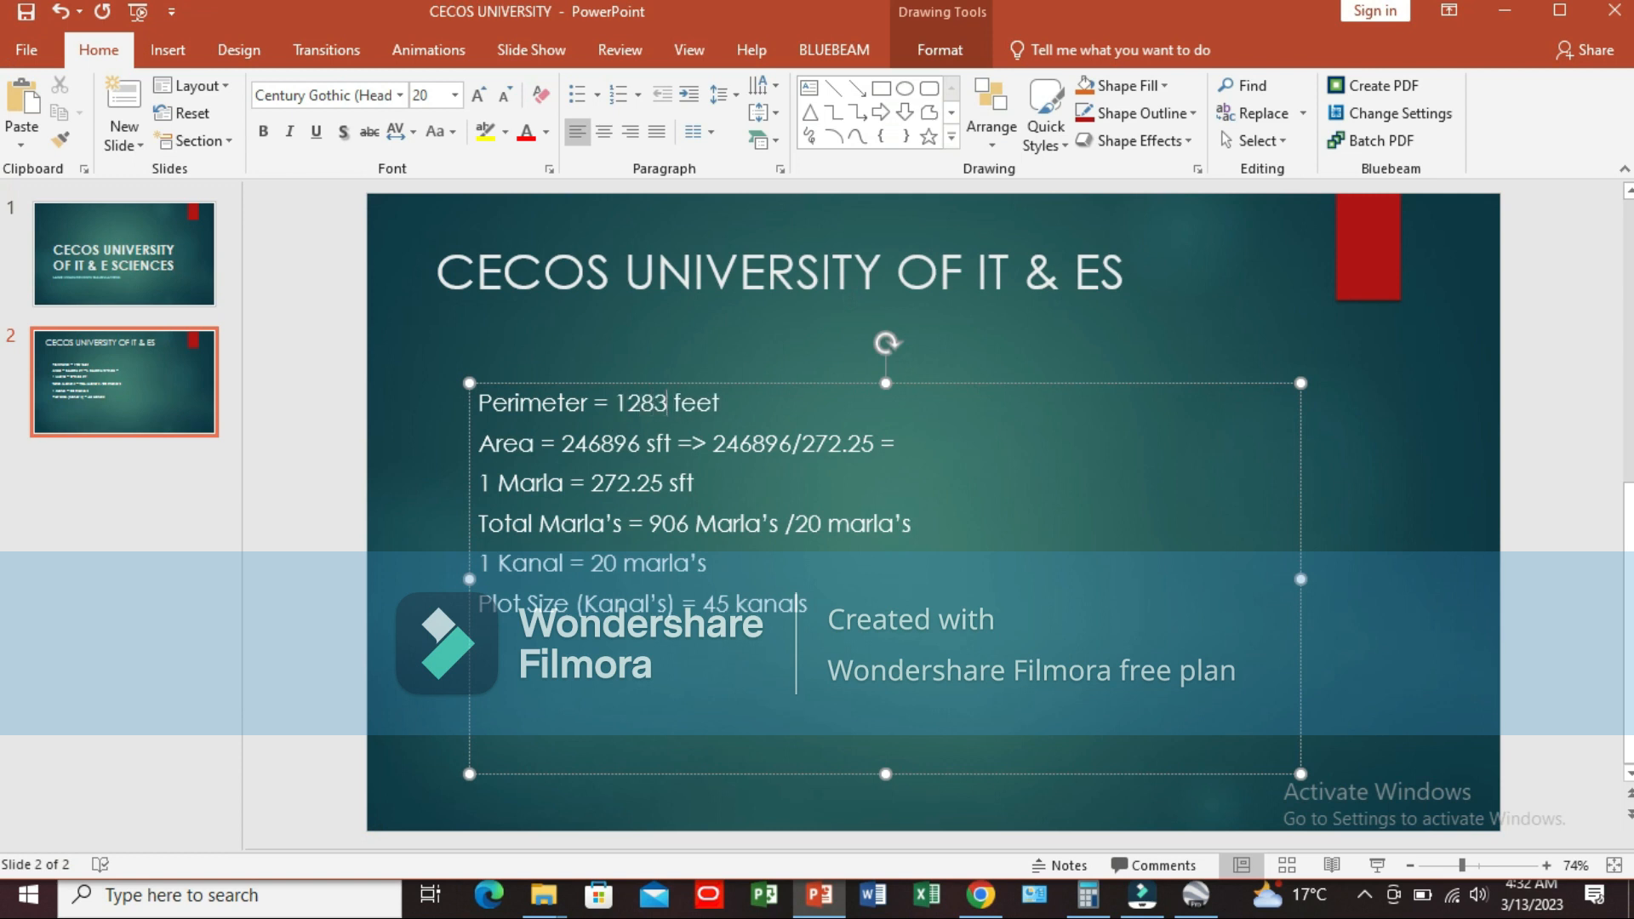
Step: Replace the area value before "sft" on slide 2 with the polygon's measurement of 92517
key(alt+Tab)
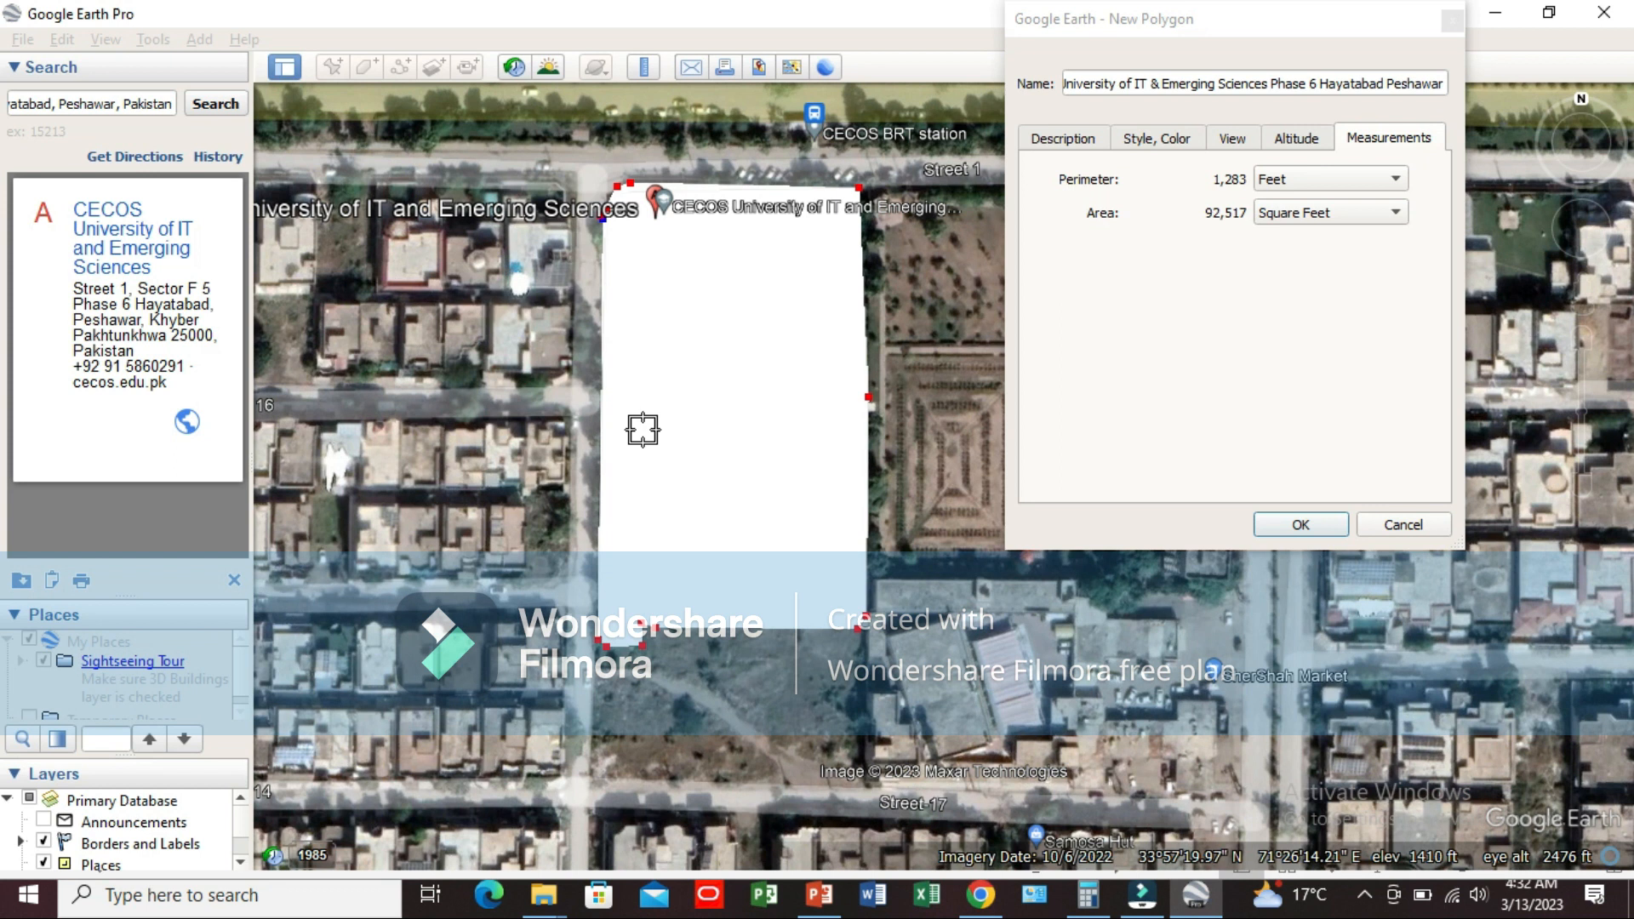
key(alt+Tab)
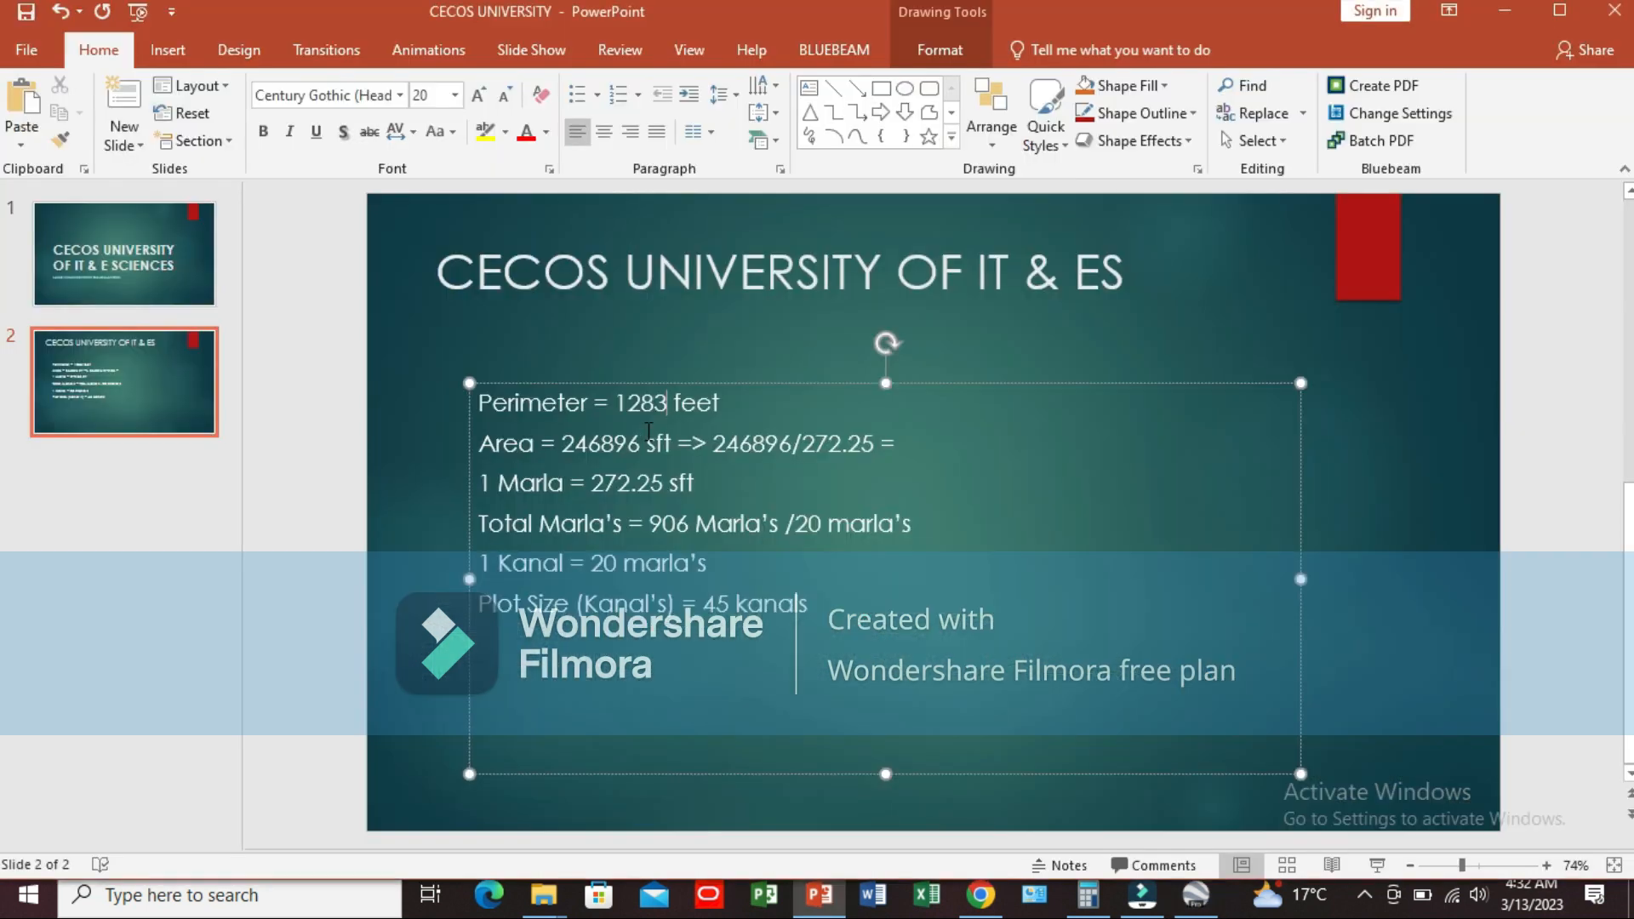
click(640, 444)
key(BackSpace)
key(BackSpace)
key(BackSpace)
key(BackSpace)
key(BackSpace)
key(BackSpace)
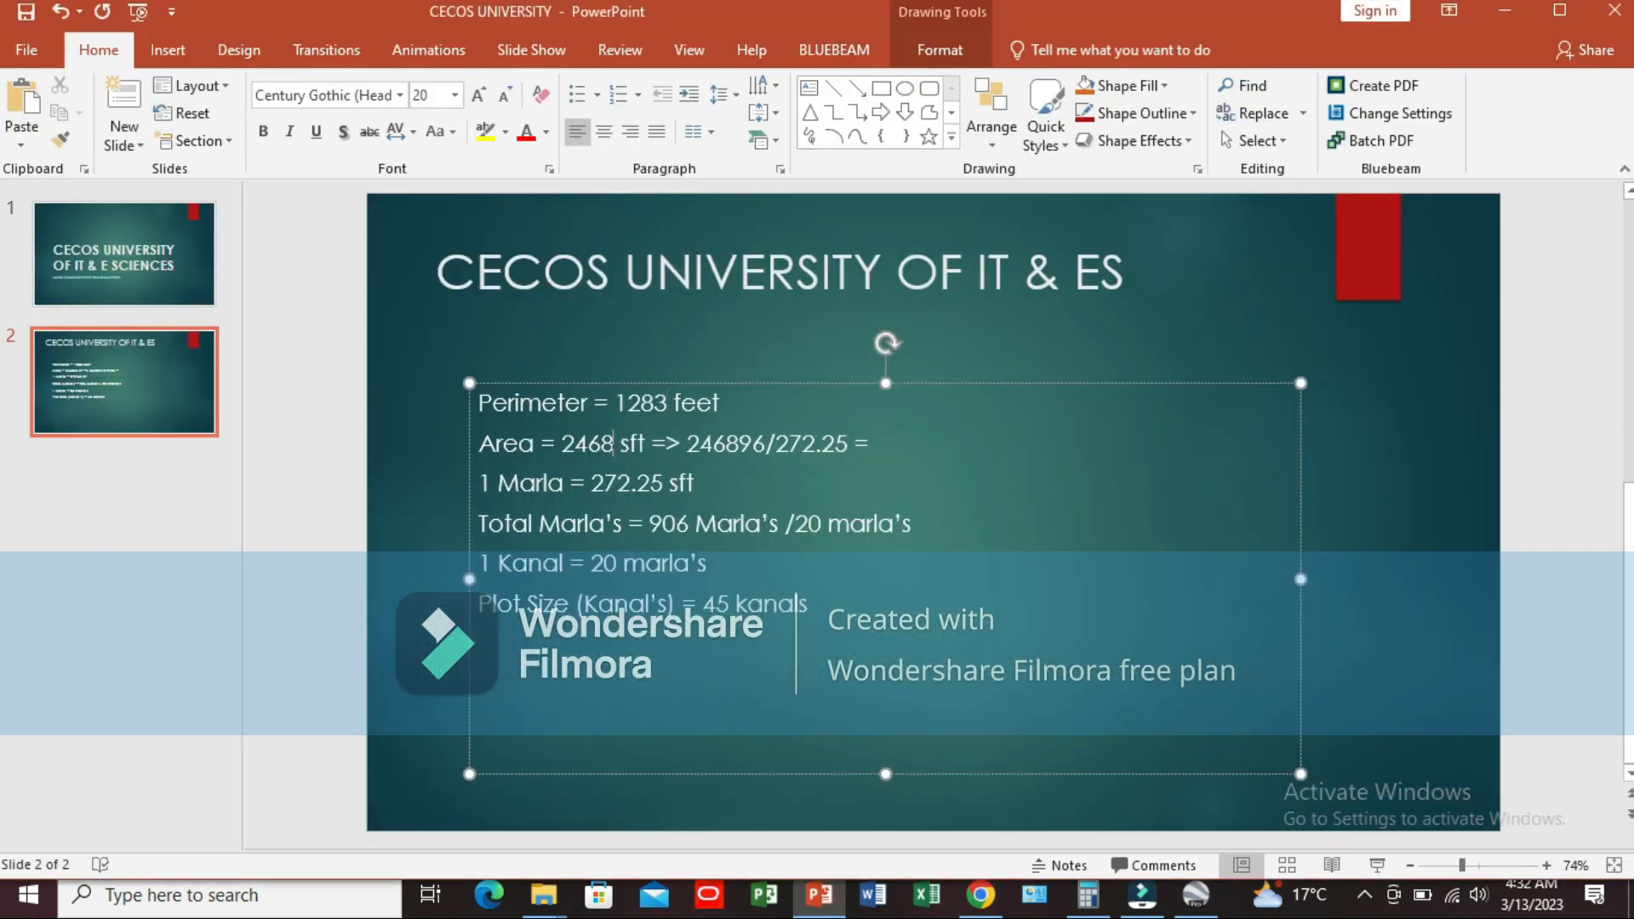
text(92)
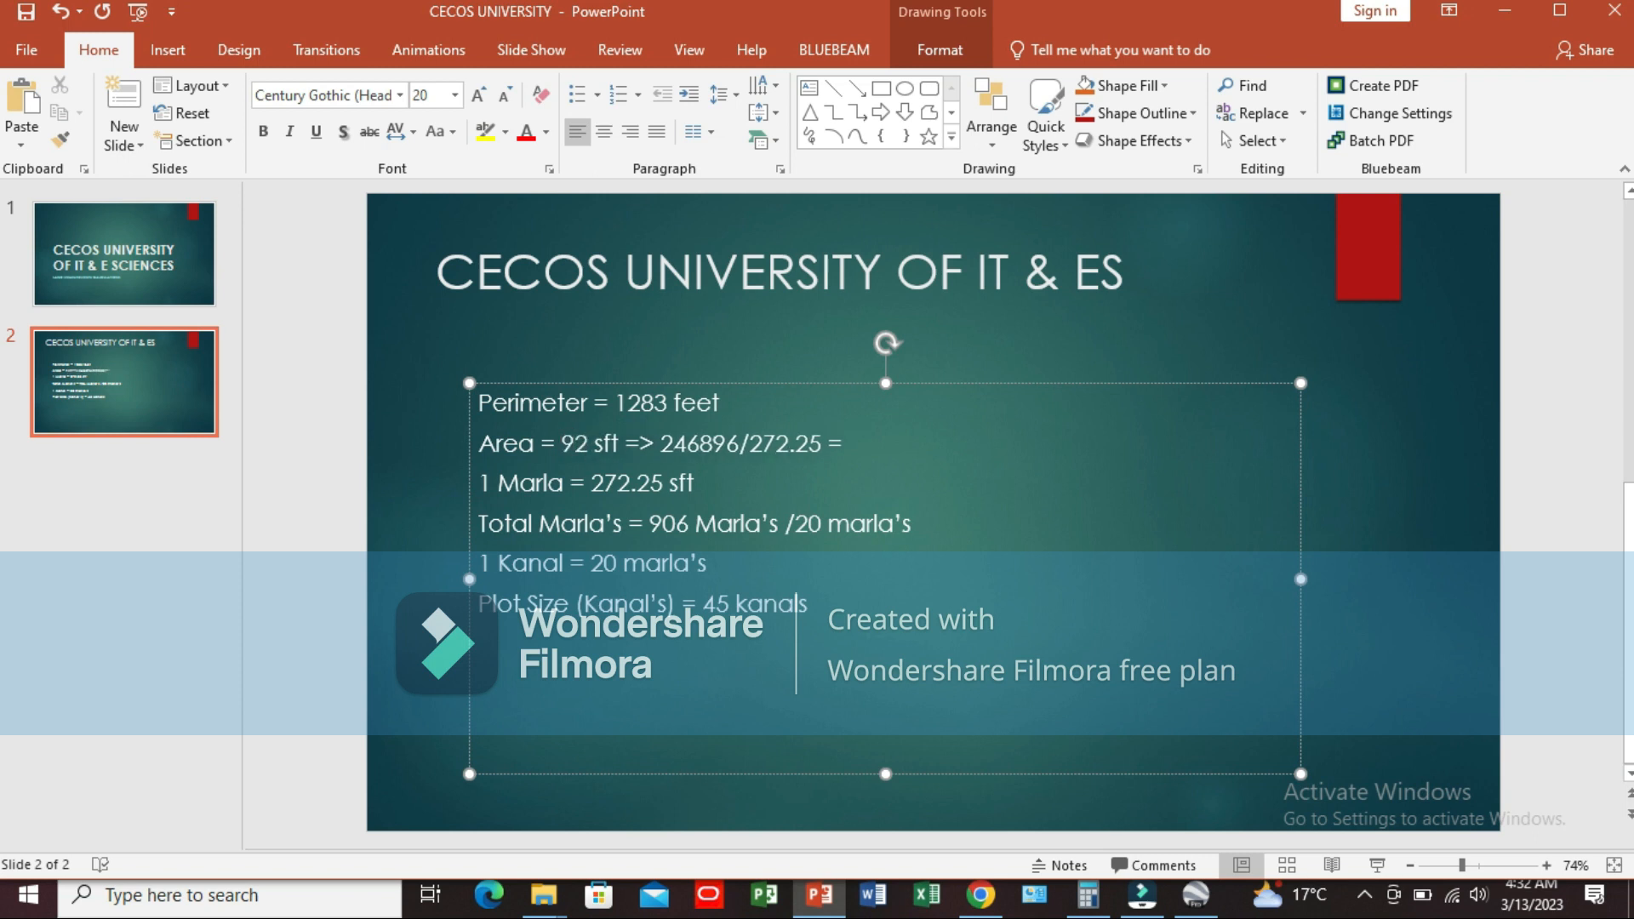
key(alt+Tab)
key(alt+Tab)
text(517)
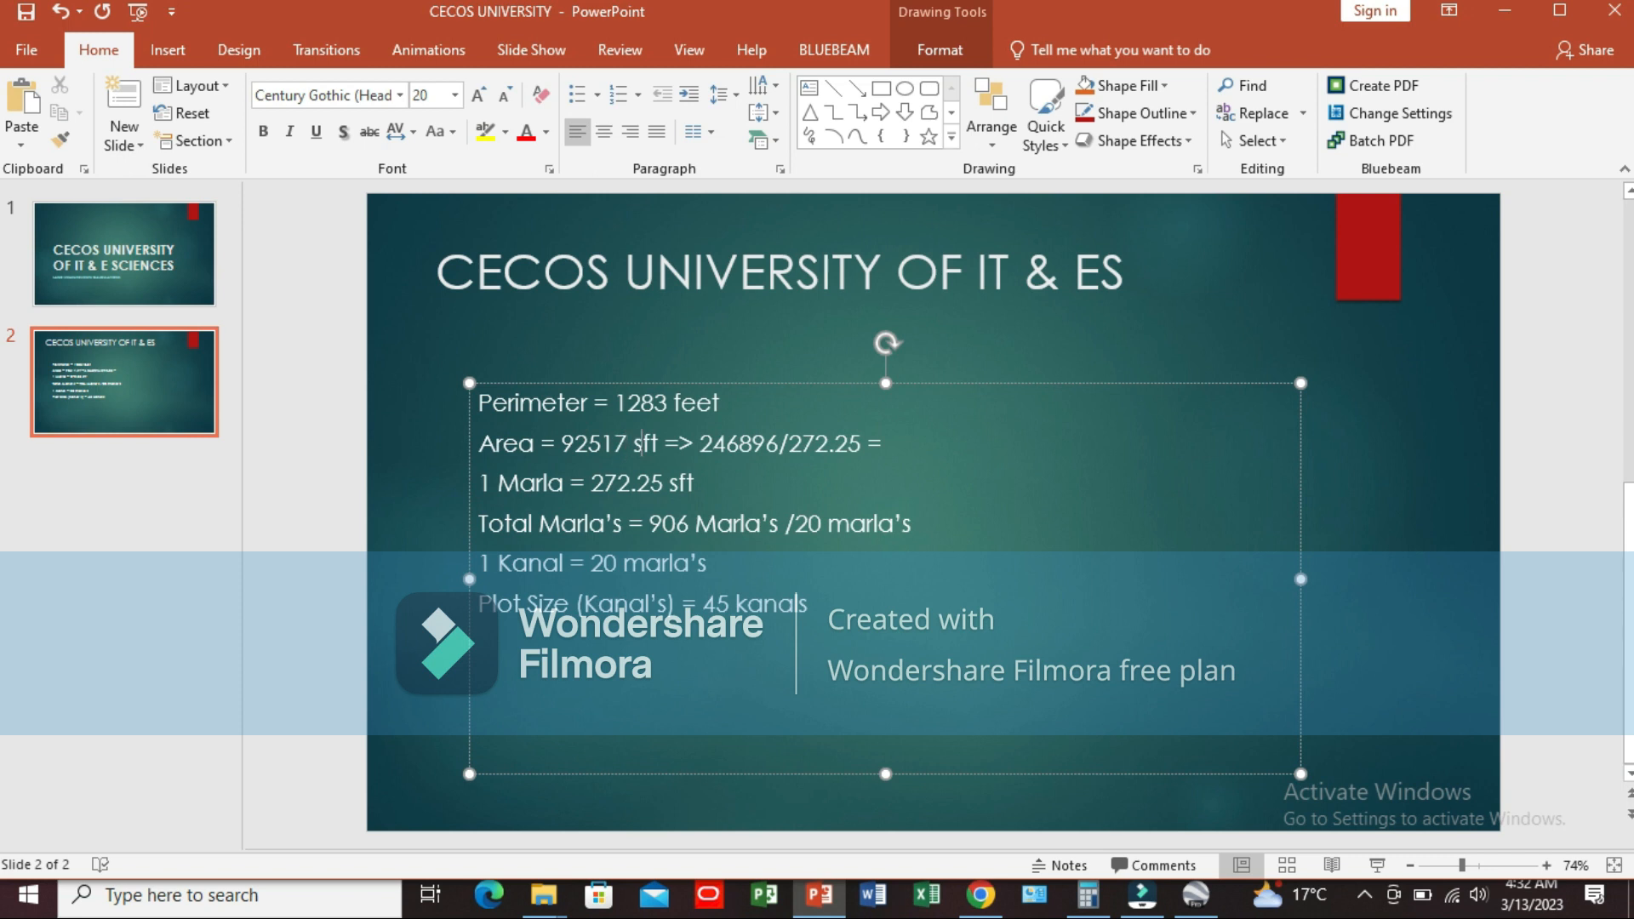
Step: Copy 92517 over the dividend in the area line so the calculation reads 92517 /272.25
key(shift+Left)
key(shift+Left)
key(shift+Left)
key(shift+Left)
key(shift+Left)
key(ctrl+c)
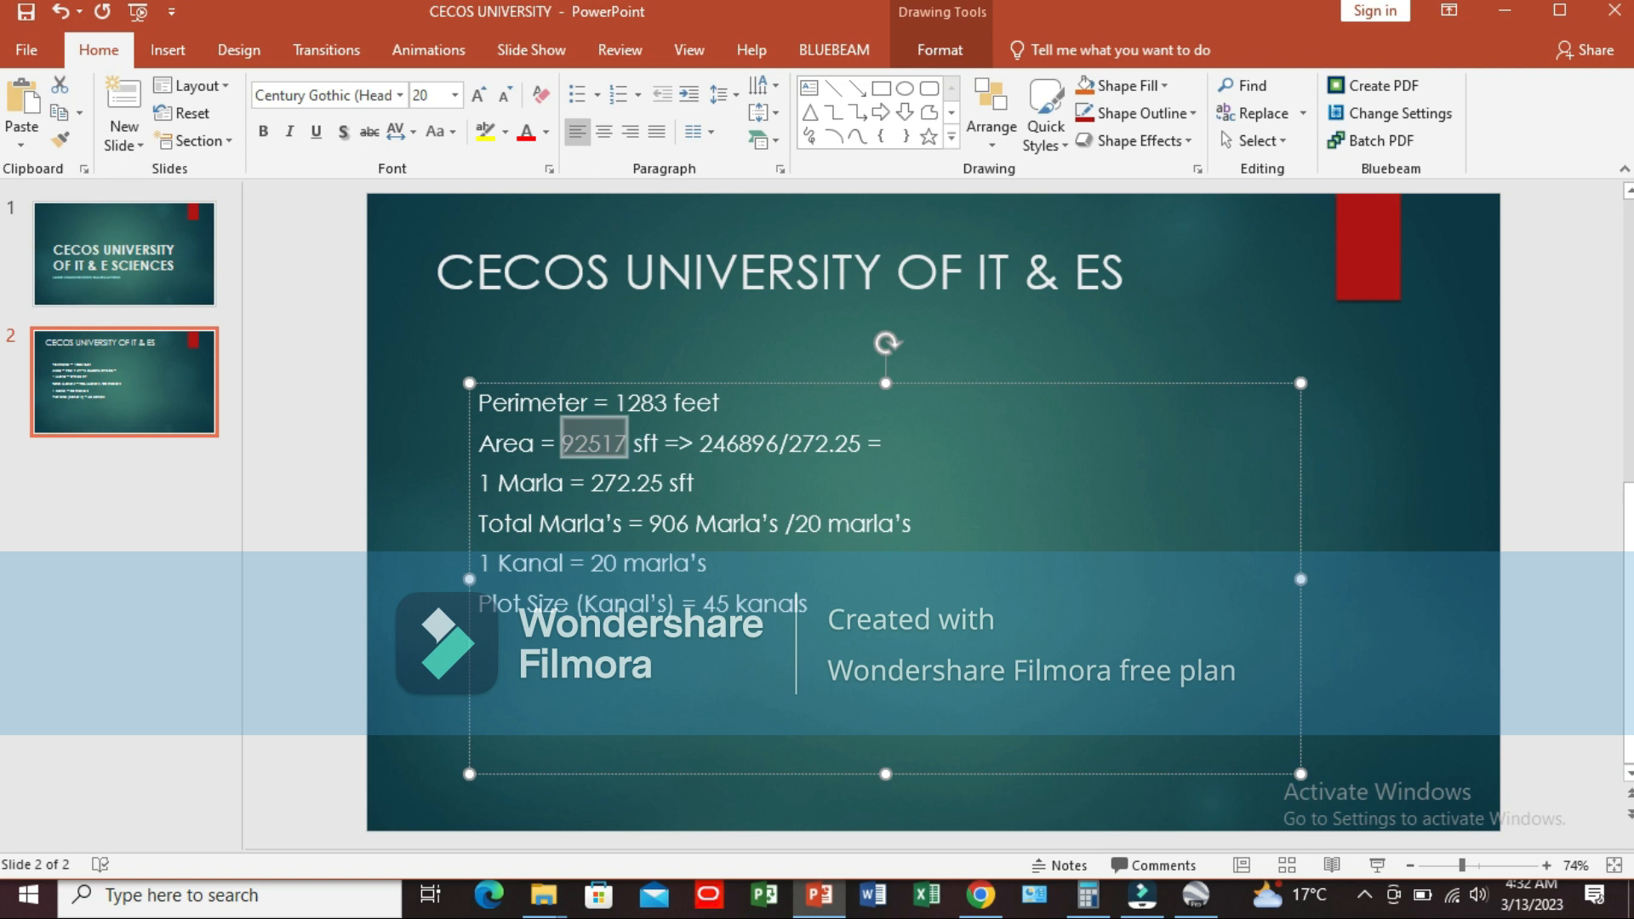
key(Right)
key(Right)
key(Right)
key(Right)
key(Right)
key(Right)
key(Right)
key(Right)
key(Right)
key(Right)
key(Right)
key(Right)
key(Right)
key(Right)
key(Right)
key(Right)
key(Right)
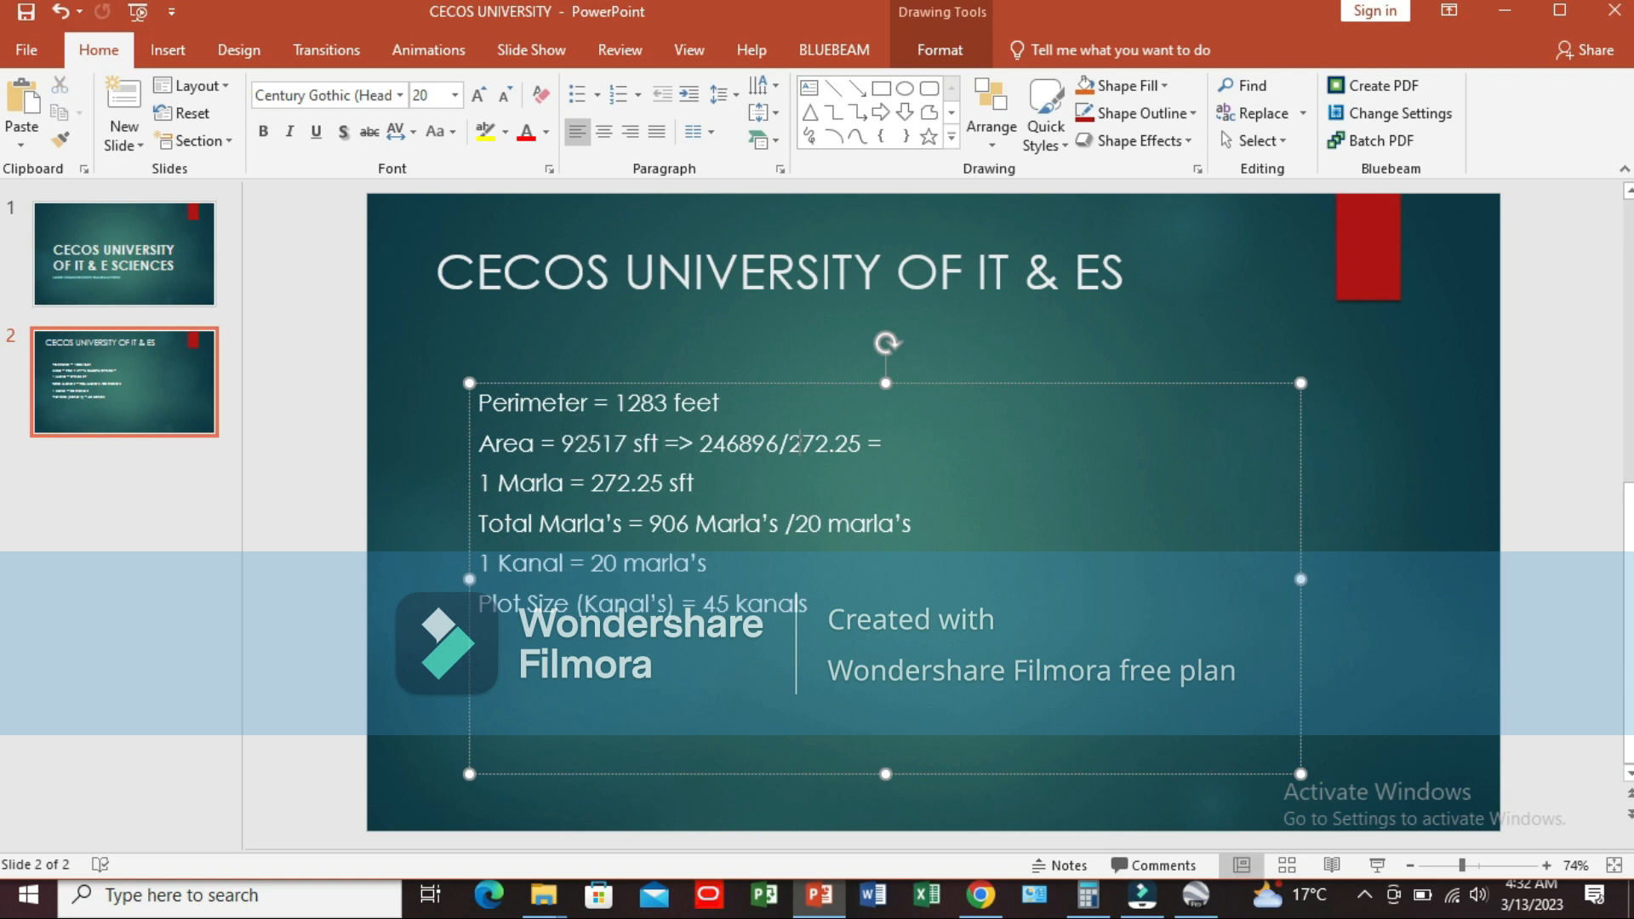
key(shift+Left)
key(shift+Left)
key(shift+Left)
key(shift+Left)
key(shift+Left)
key(shift+Left)
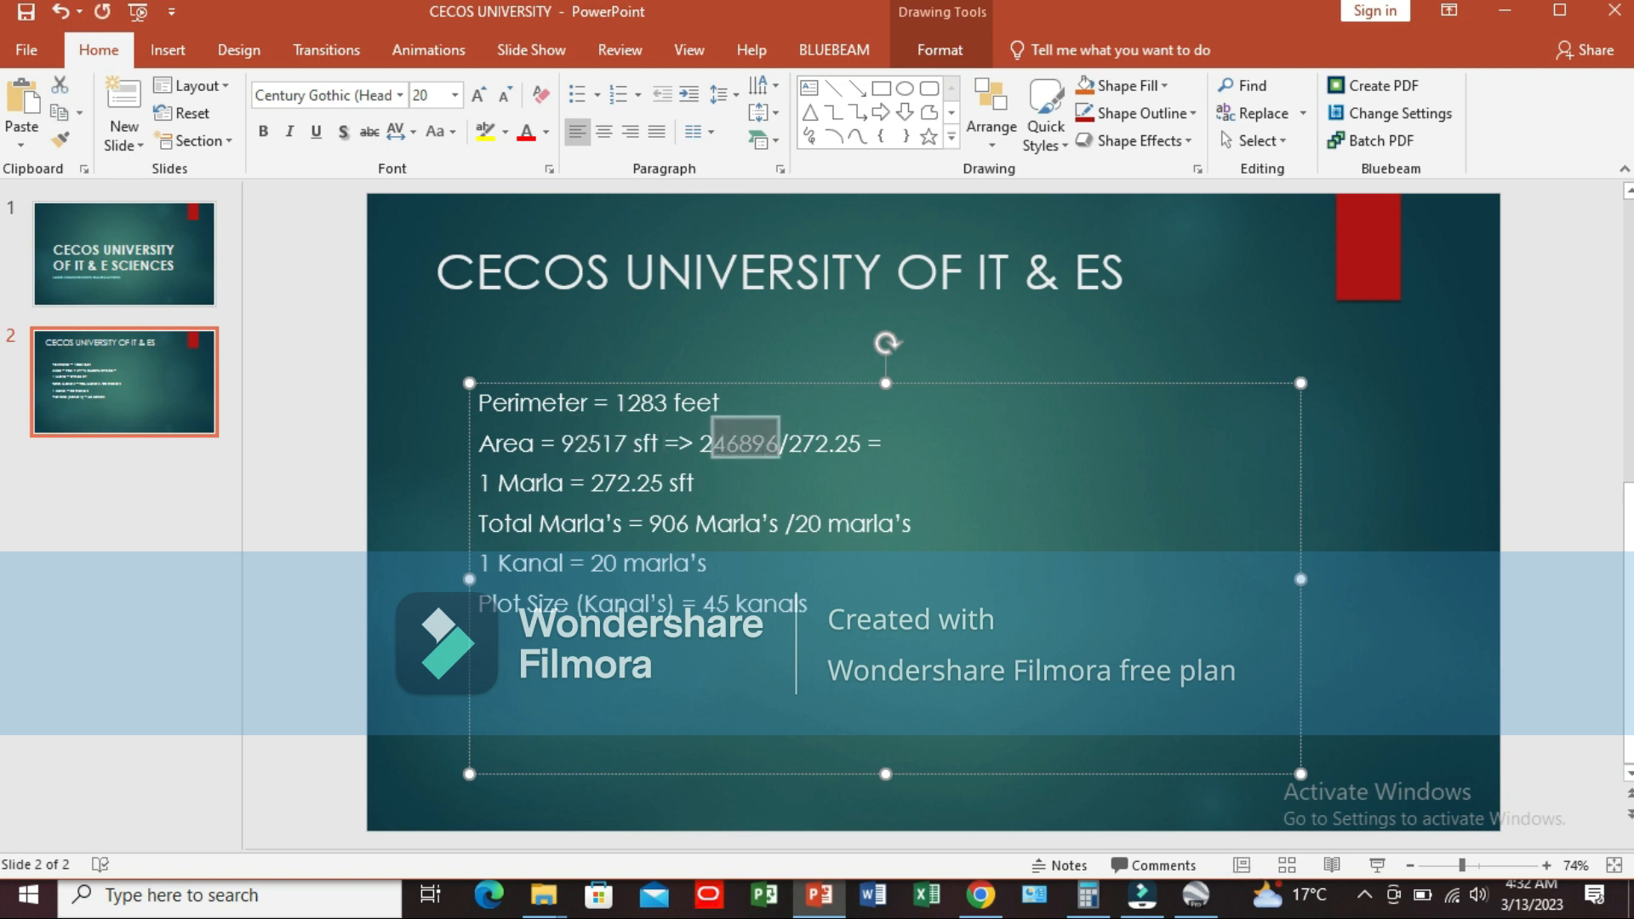
key(ctrl+v)
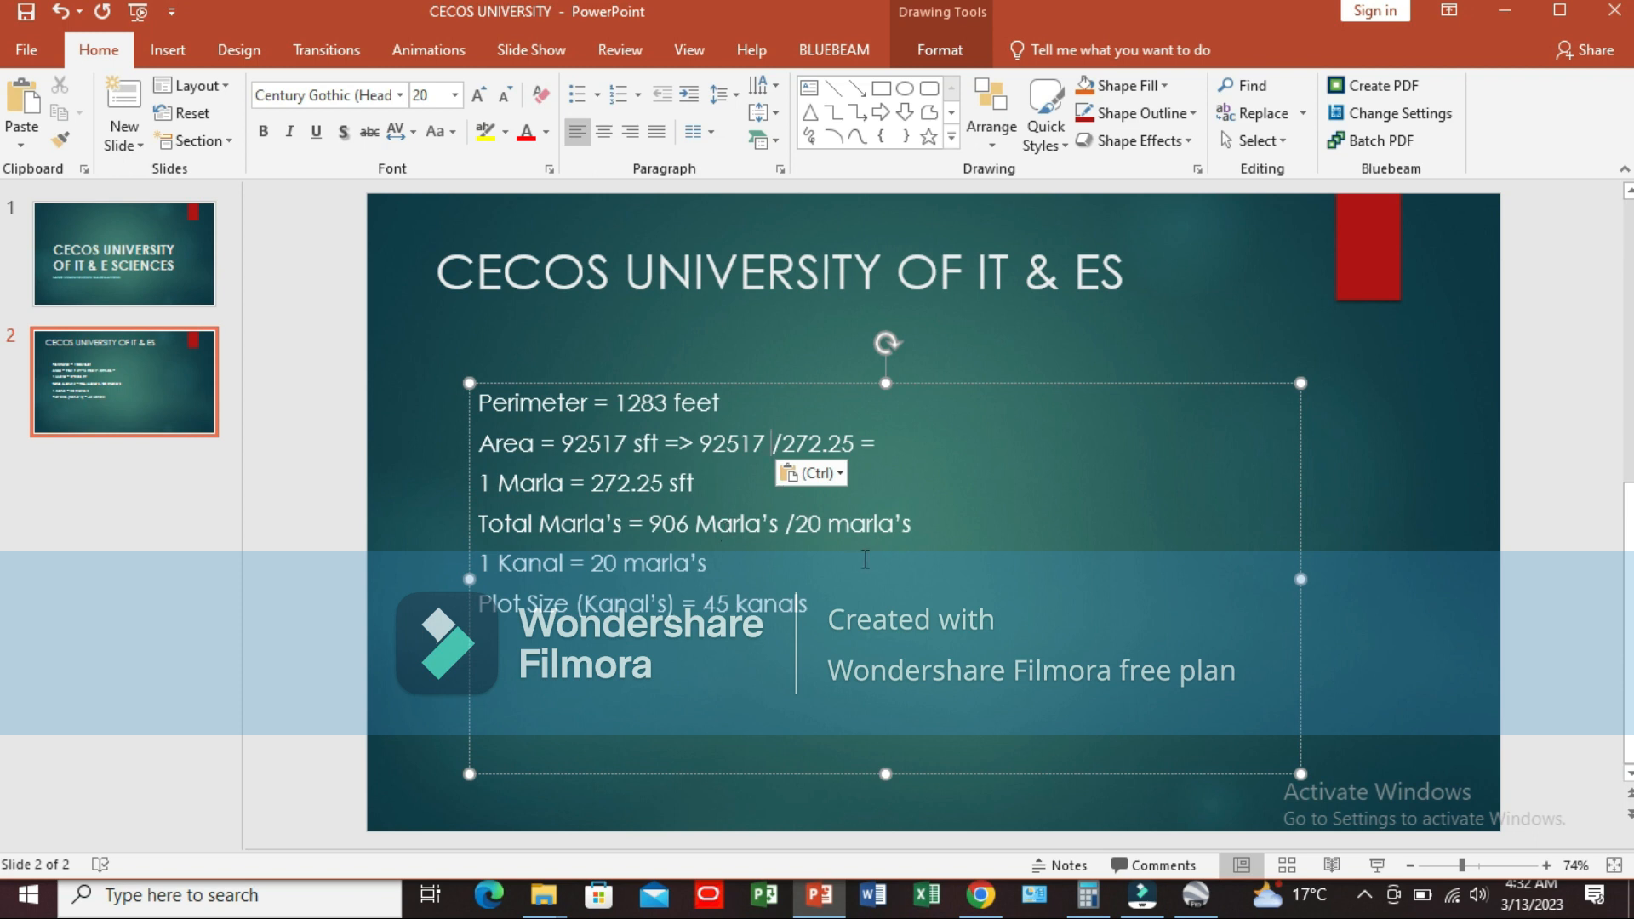
Step: Switch from the PowerPoint presentation to another open application
key(alt+Tab)
key(alt+Tab)
key(alt+Tab)
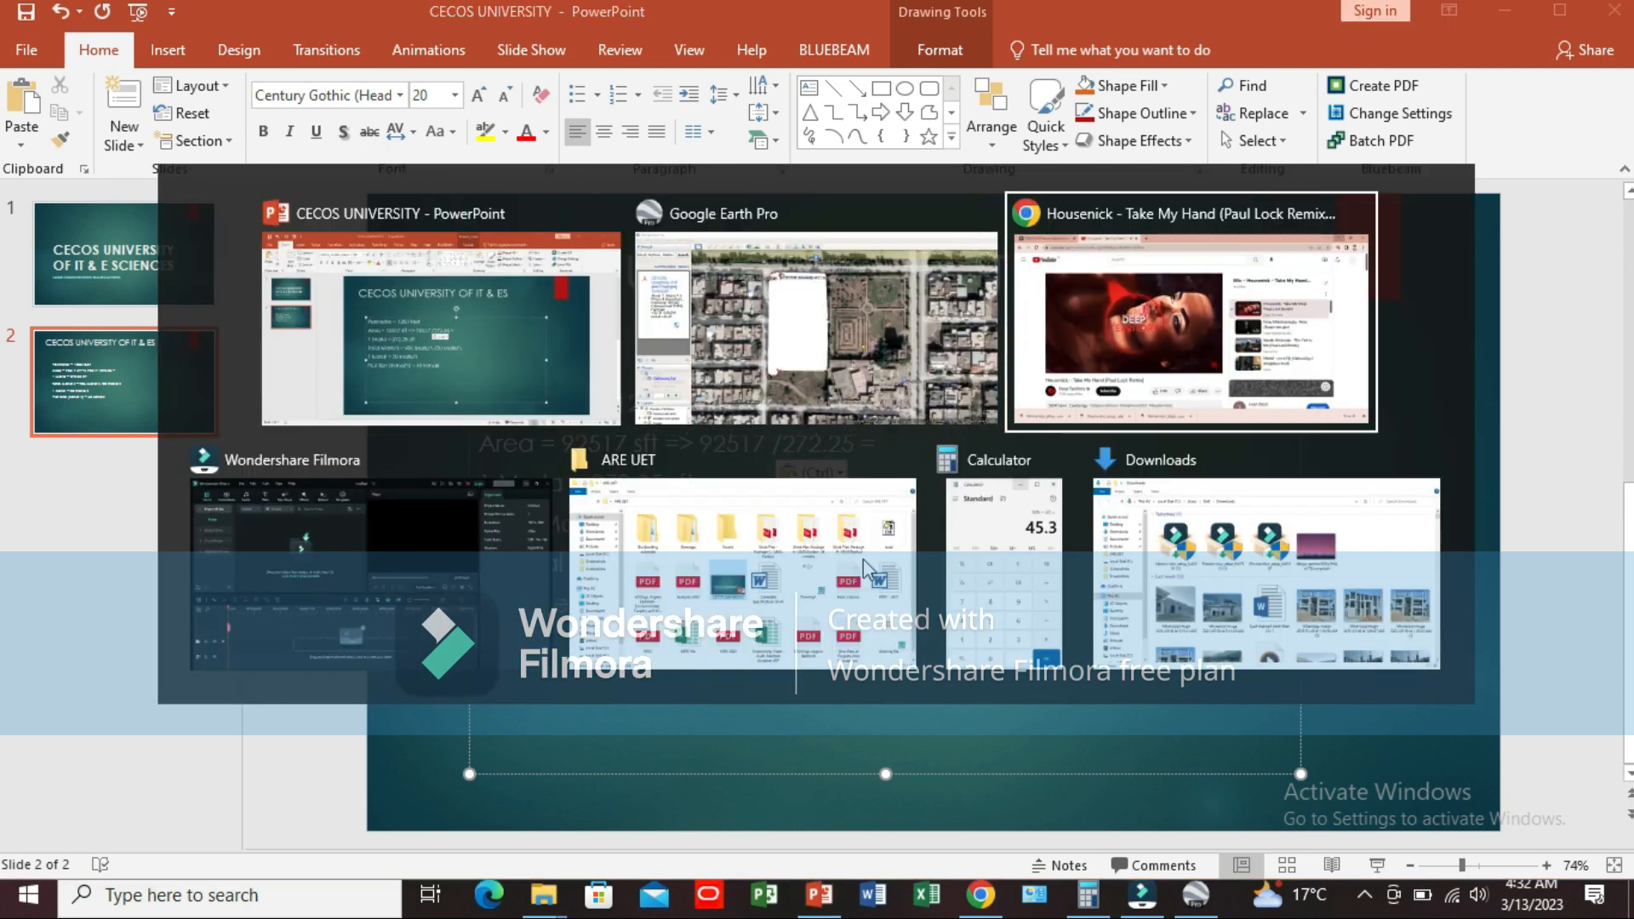